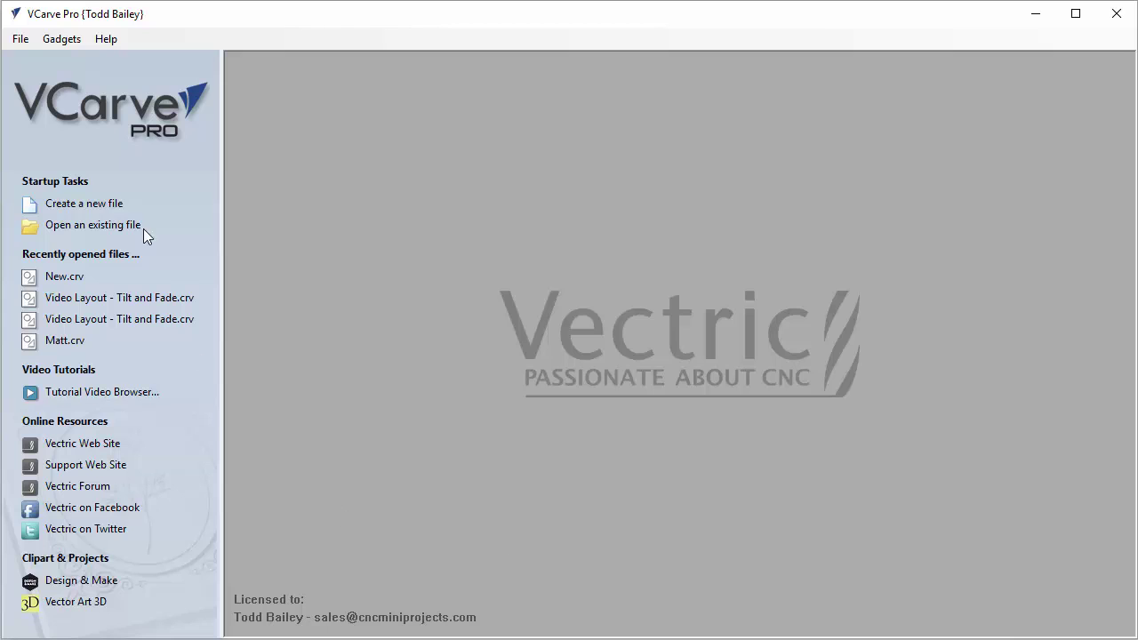
- Create a new job 18 inches wide and 10 inches high
click(110, 208)
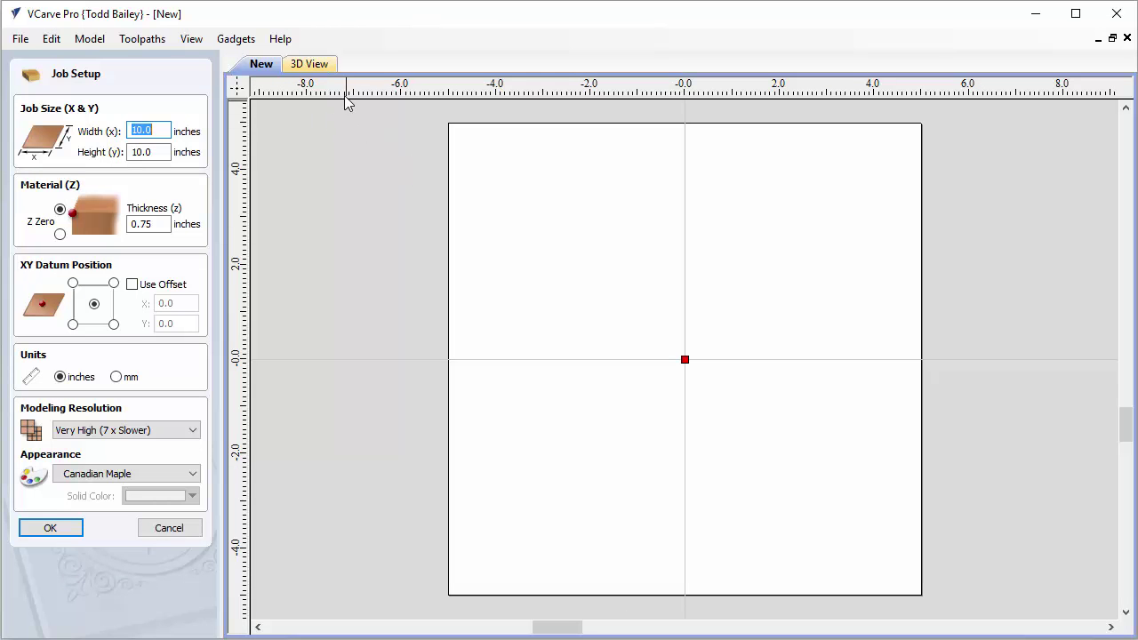
text(18)
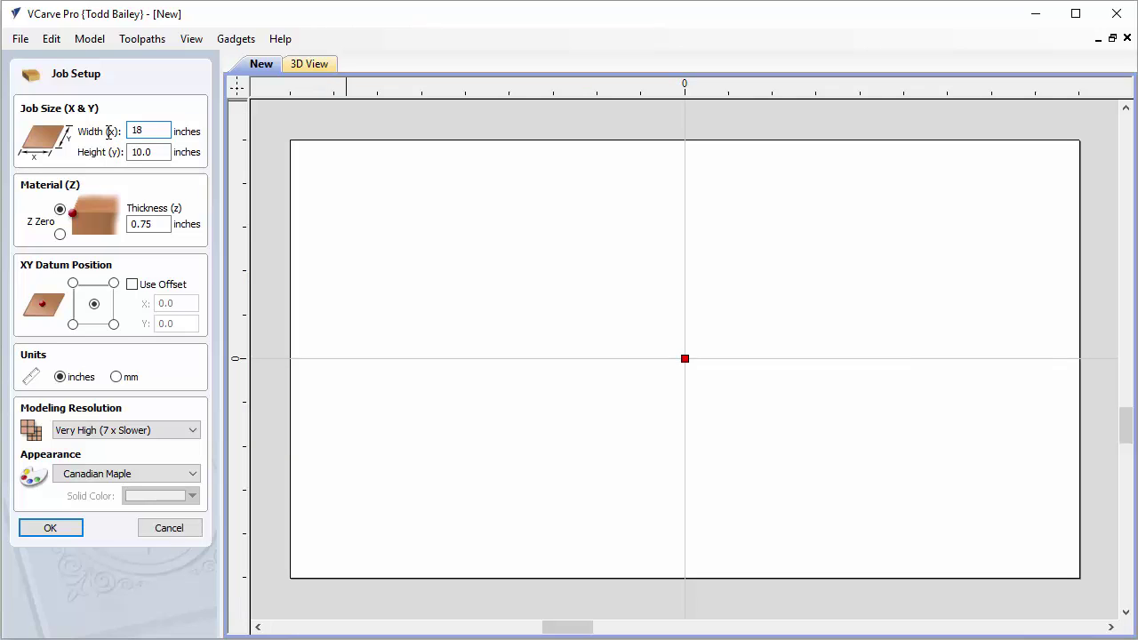
click(154, 155)
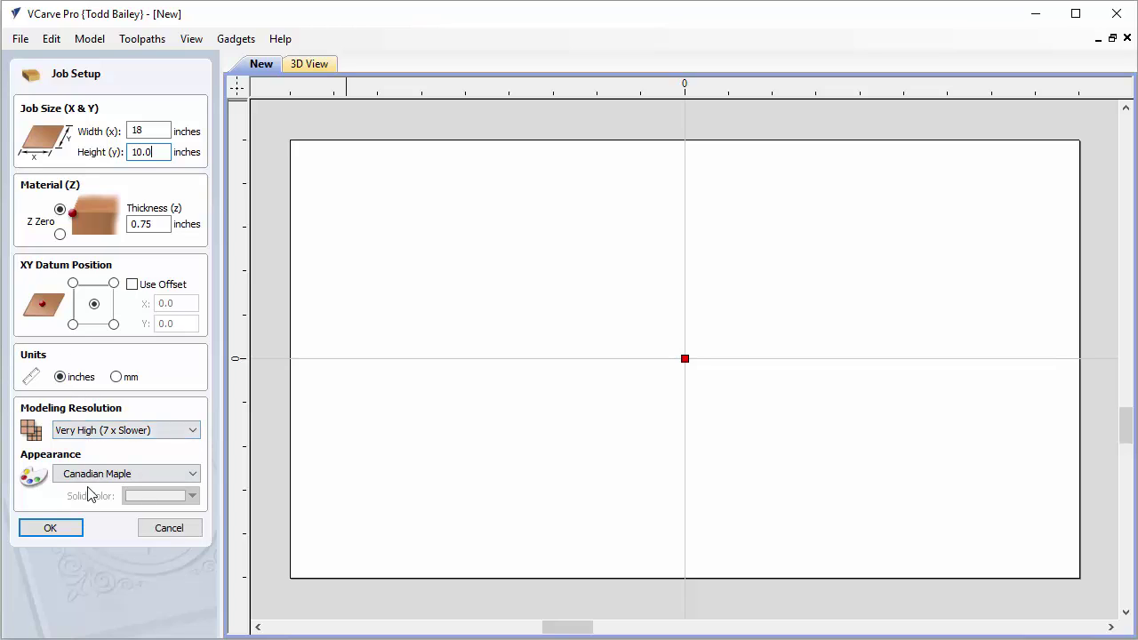
click(50, 529)
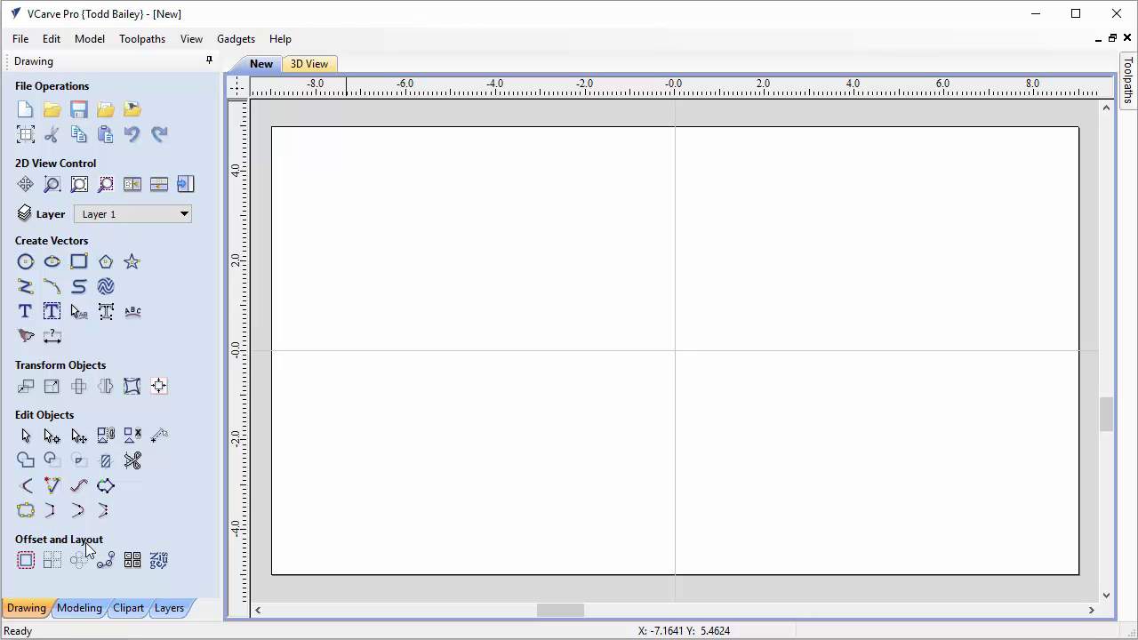
- Insert the Rustic Sign No.5 clipart from the Western Scenes Sunset folder in the Design&Make library
click(128, 608)
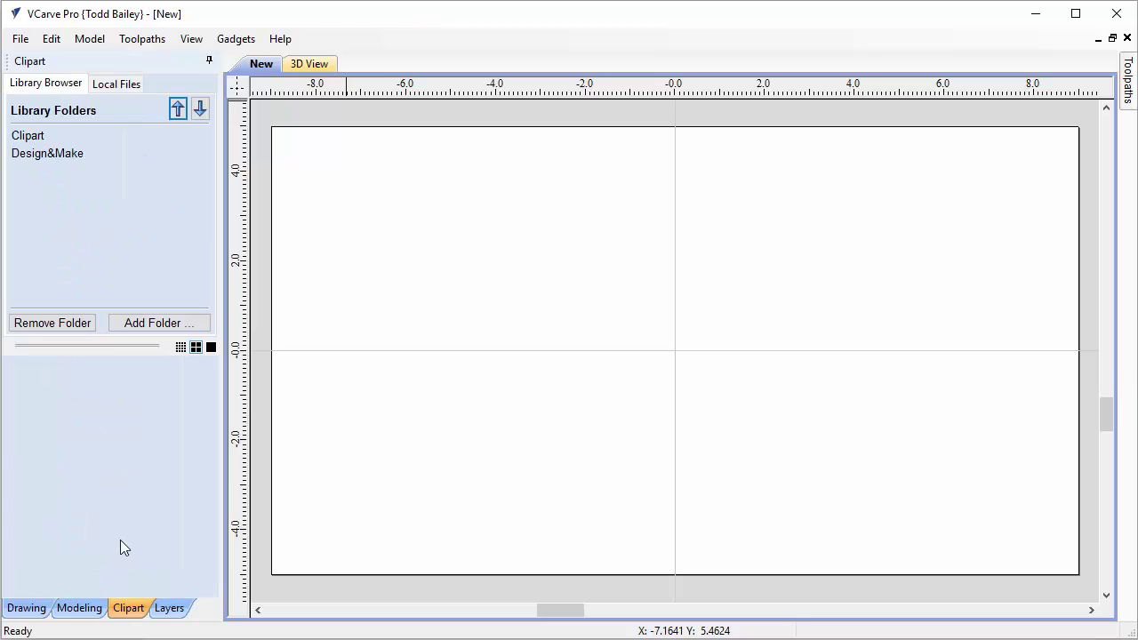
click(35, 158)
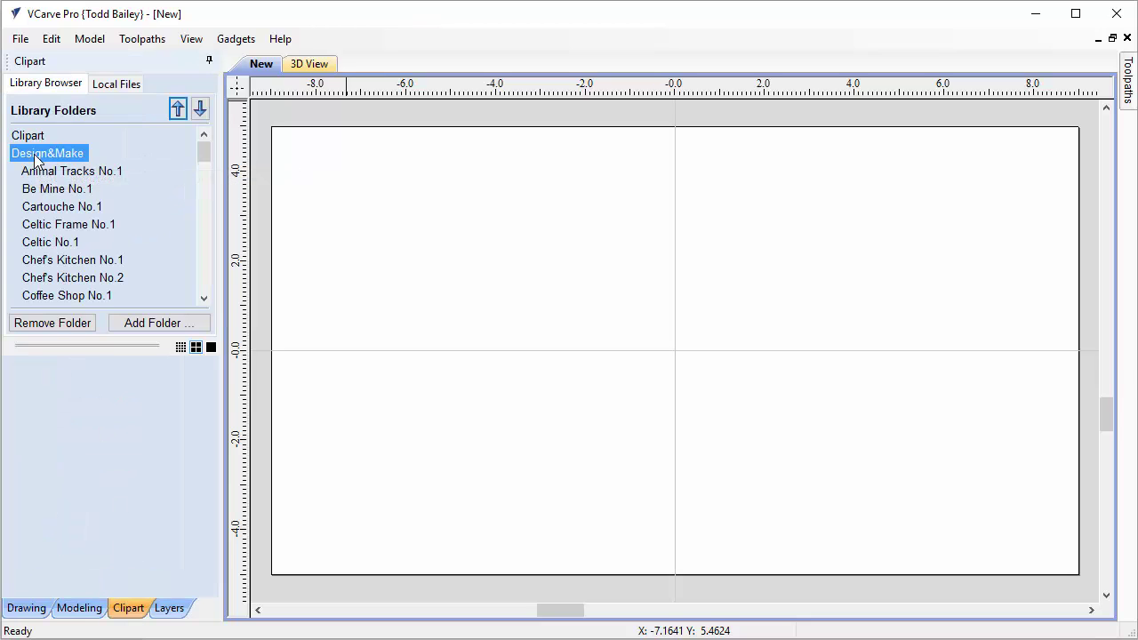
drag(203, 158, 194, 287)
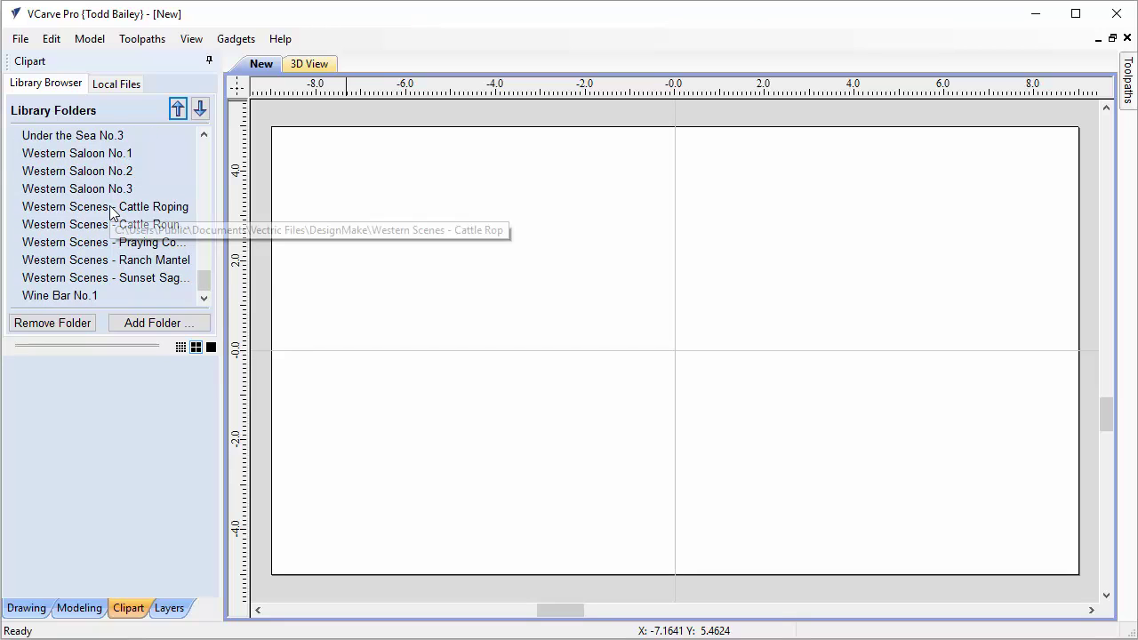
click(116, 281)
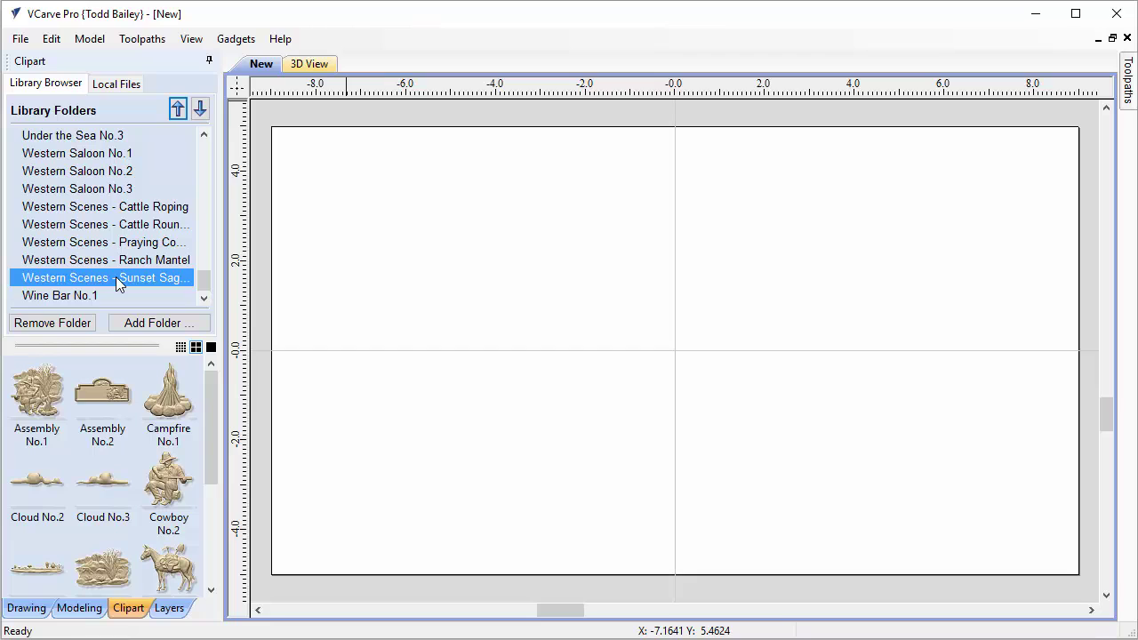
drag(210, 424, 209, 499)
click(55, 504)
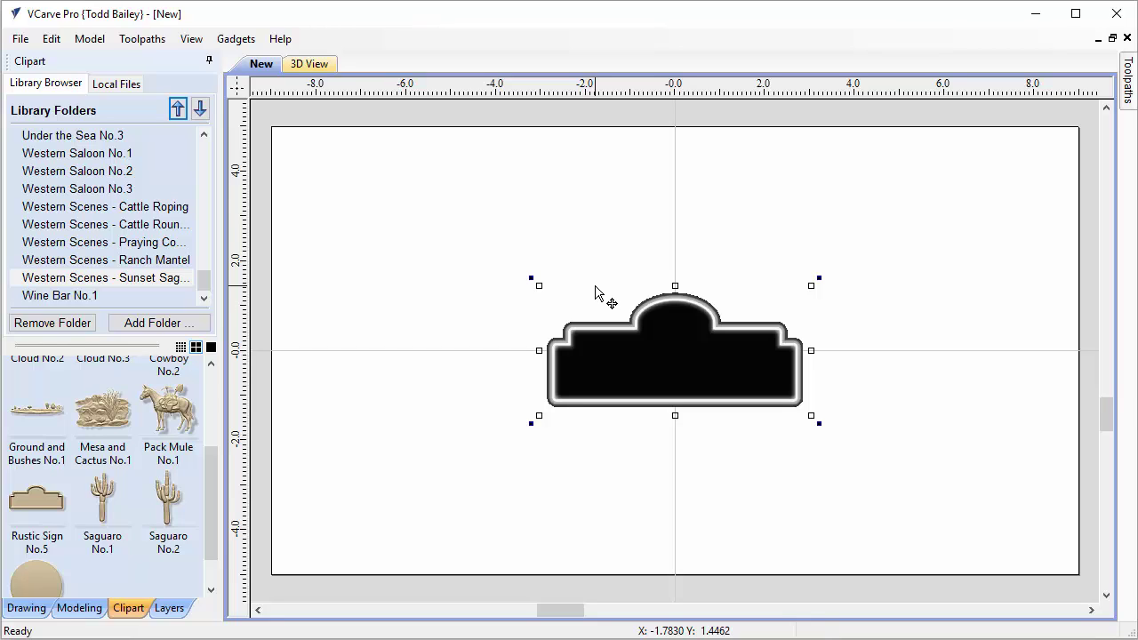
- Enlarge the sign to about 17.6 by 7.8 inches against the material's upper edge, and check the Sunset Reunion reference image in the browser
drag(537, 285, 407, 173)
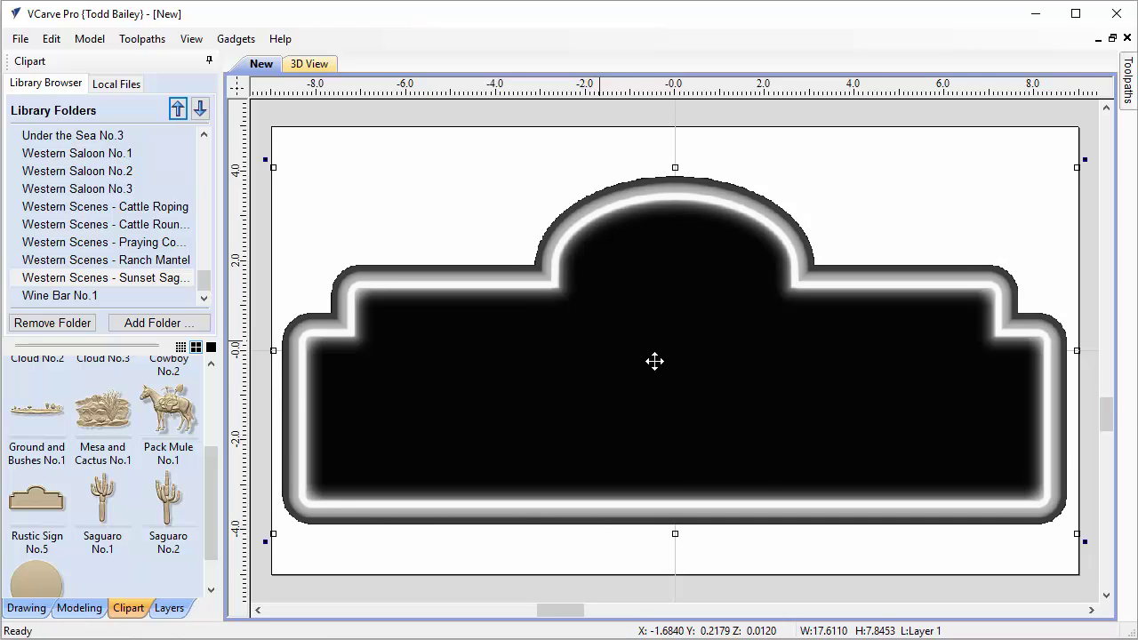
drag(681, 382, 679, 343)
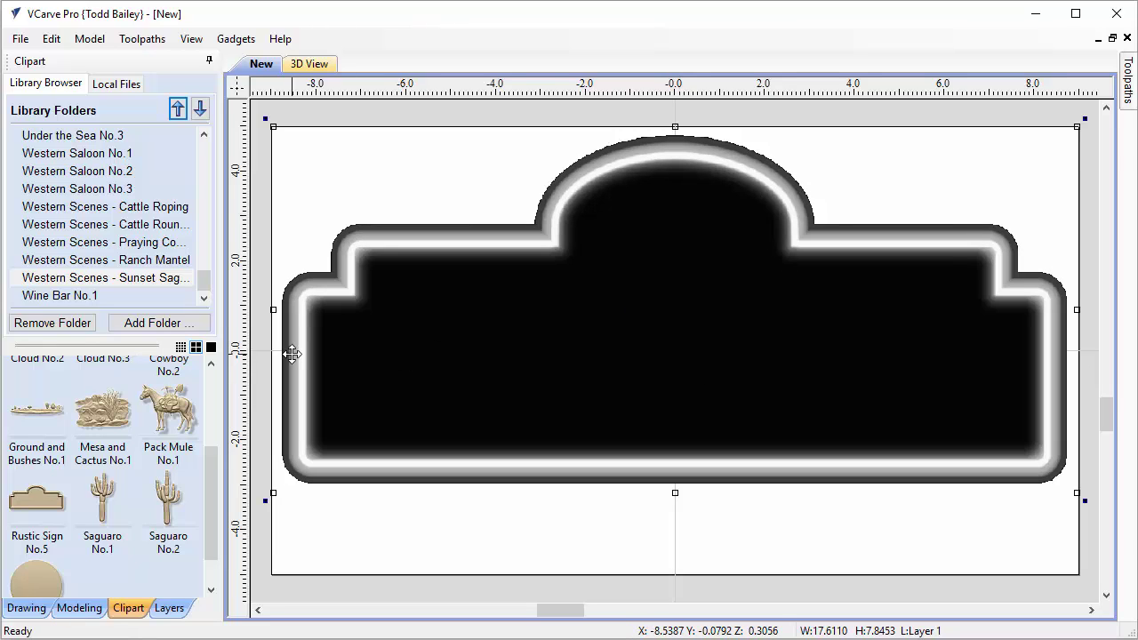
key(alt+Tab)
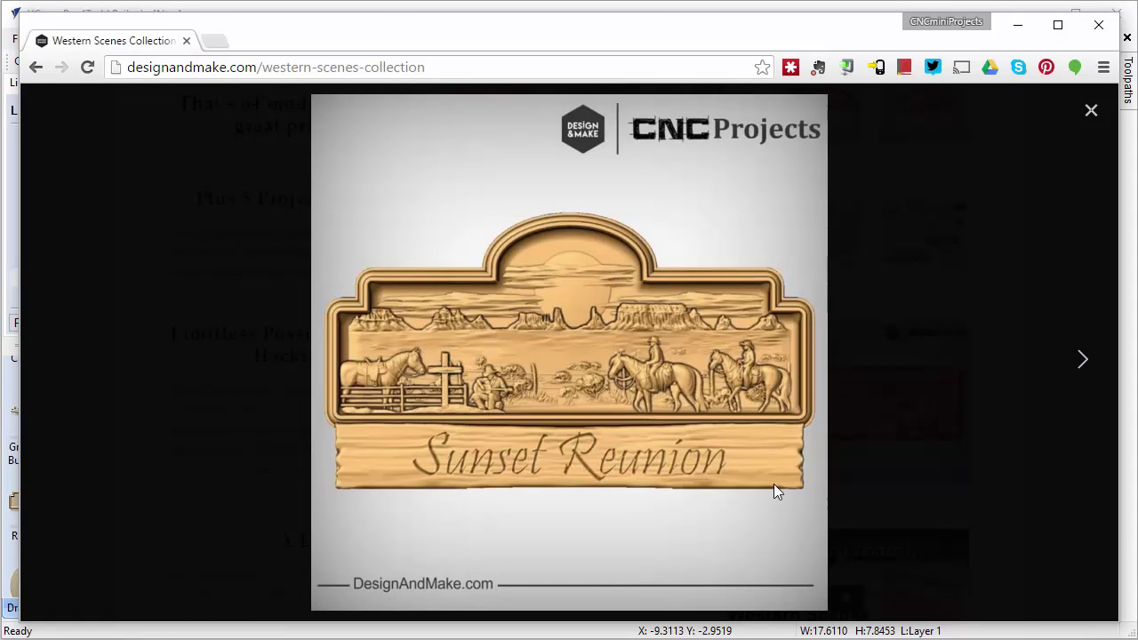
click(1018, 25)
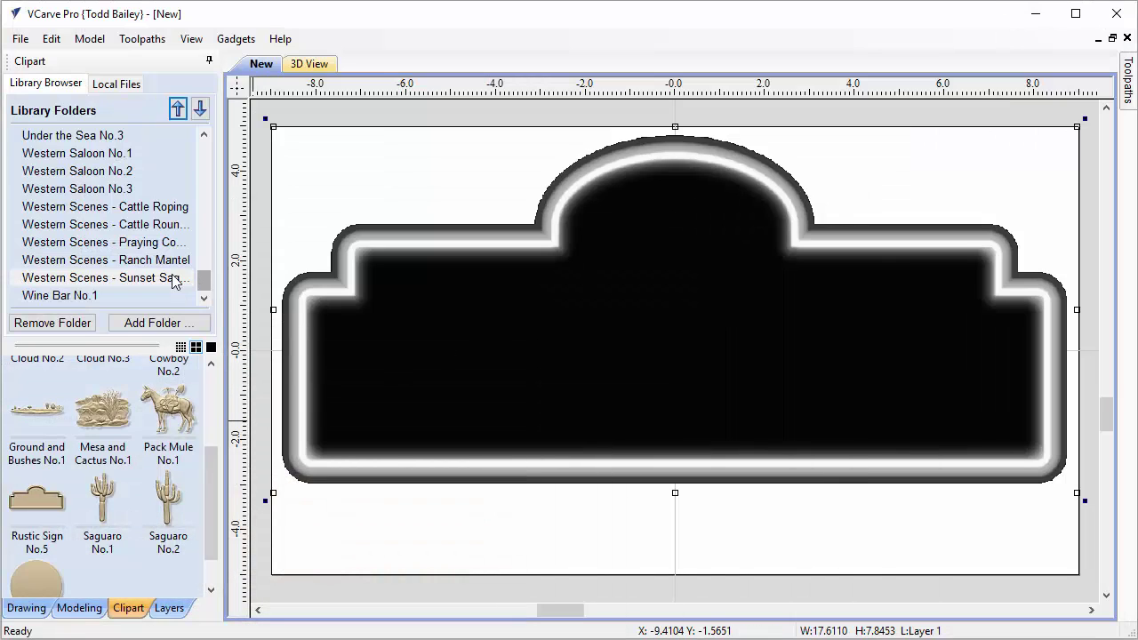
- Insert Wood Plank No.2 from the Western Scenes Praying folder and place it horizontally below the sign at about 17.05 by 1.94 inches
click(158, 244)
drag(214, 395, 212, 488)
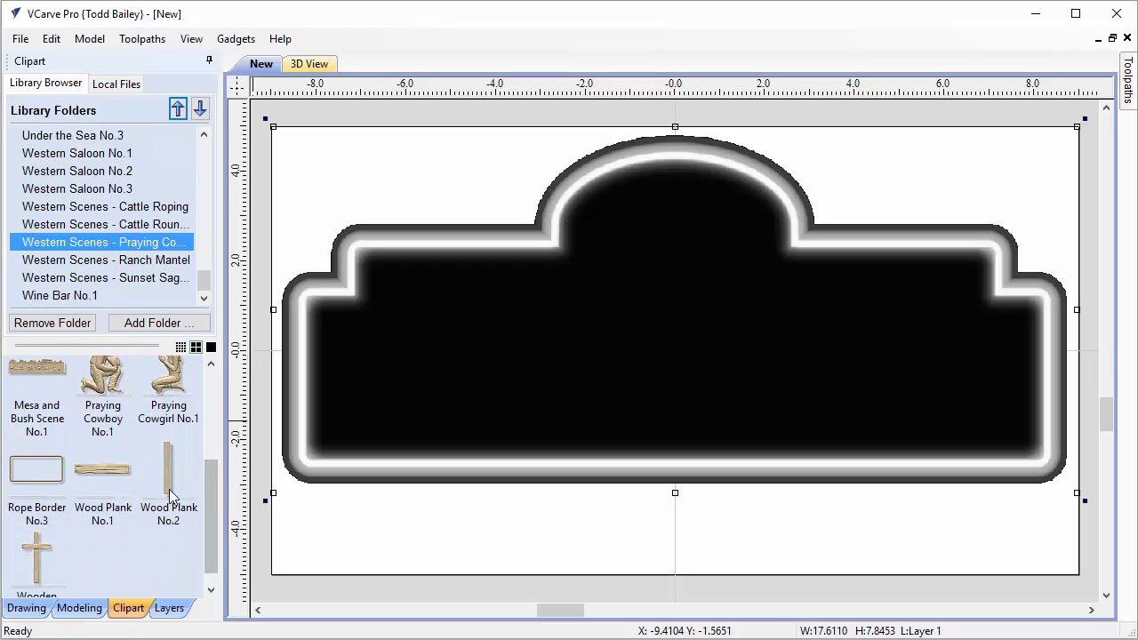
double_click(169, 480)
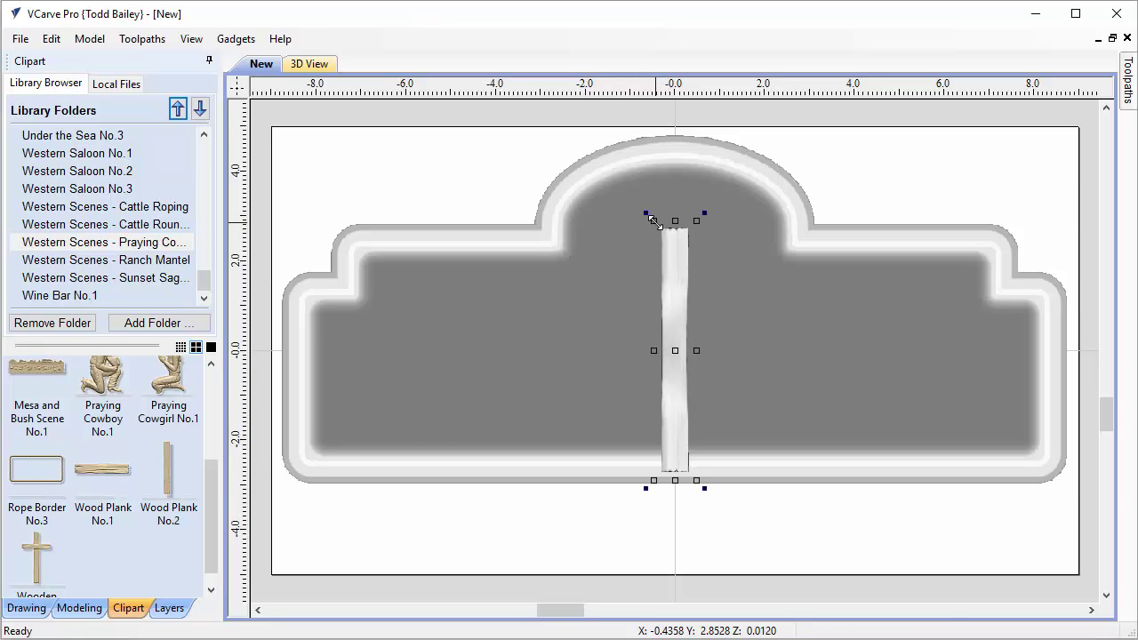
drag(646, 215, 511, 395)
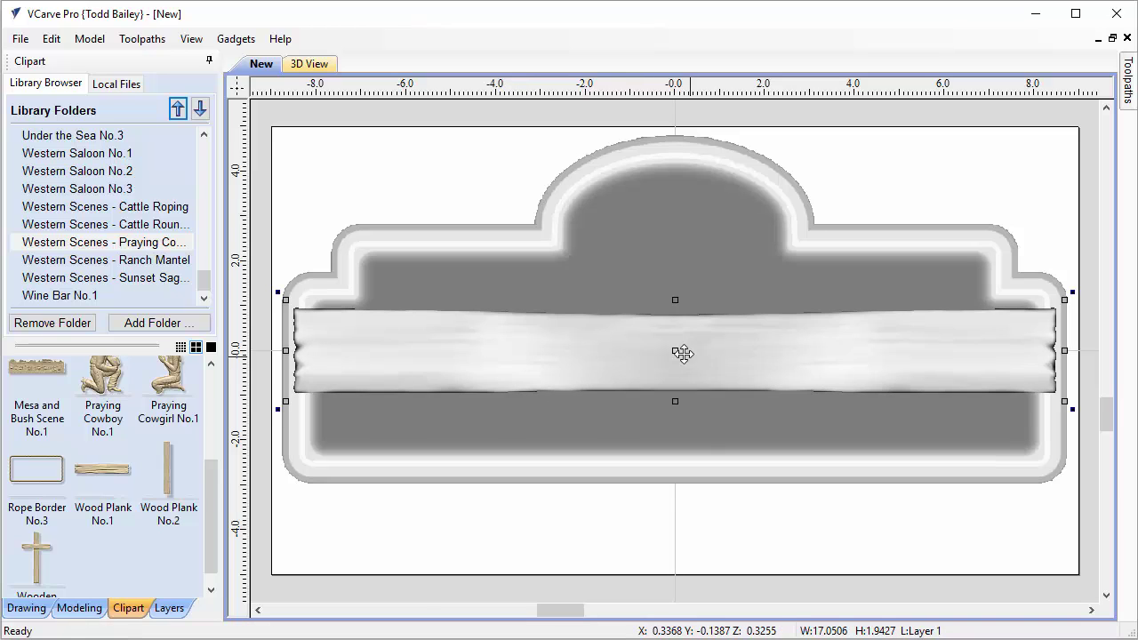
drag(681, 349, 682, 511)
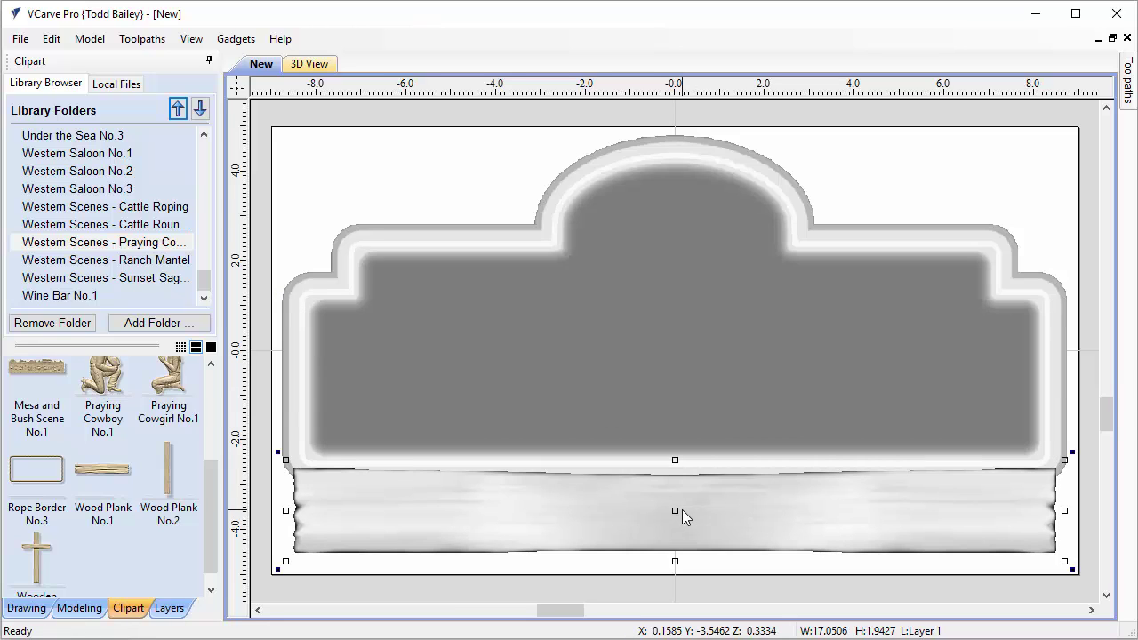
- In the 3D view, stretch the plank's height, nudge it up against the sign, and scale it to about 16.67 by 2.2 inches
click(309, 64)
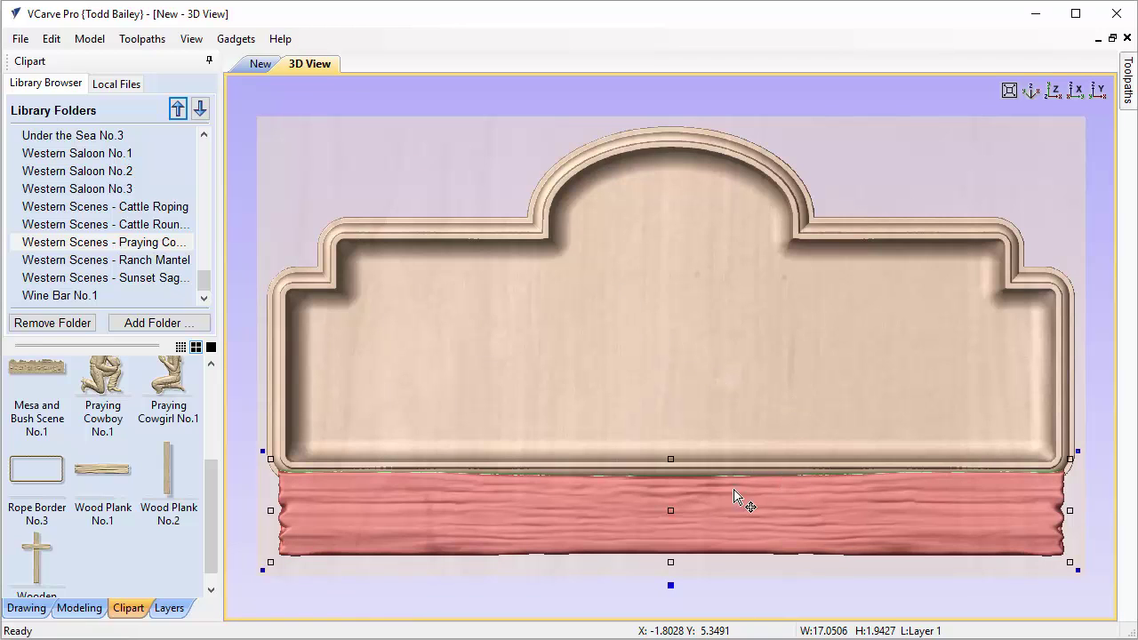
click(671, 567)
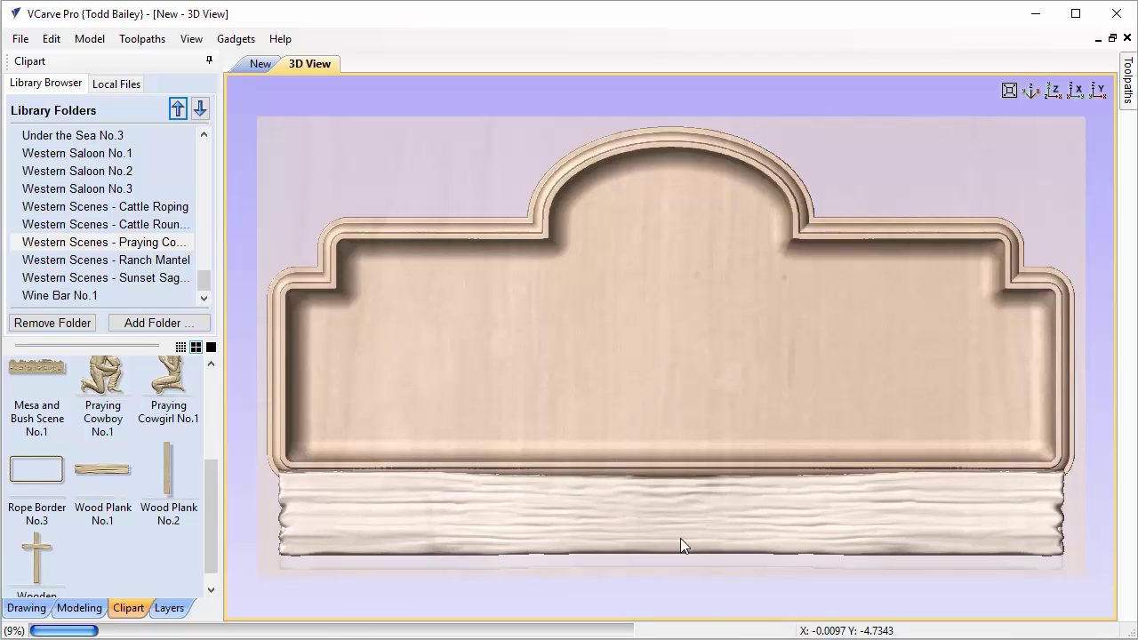
click(679, 545)
key(Up)
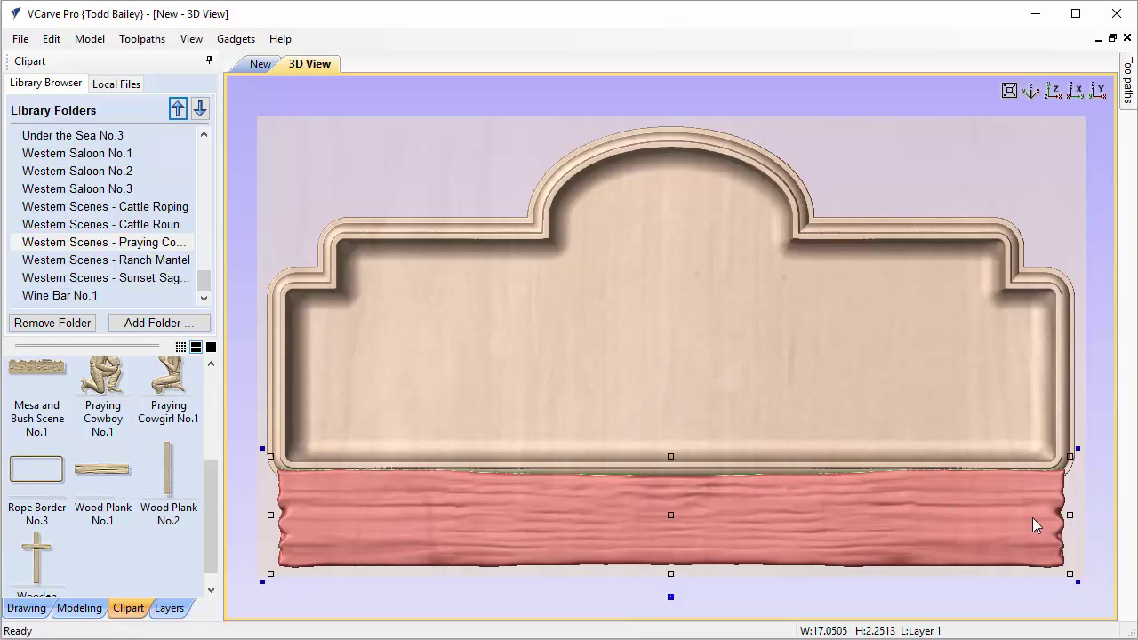
key(Up)
click(273, 458)
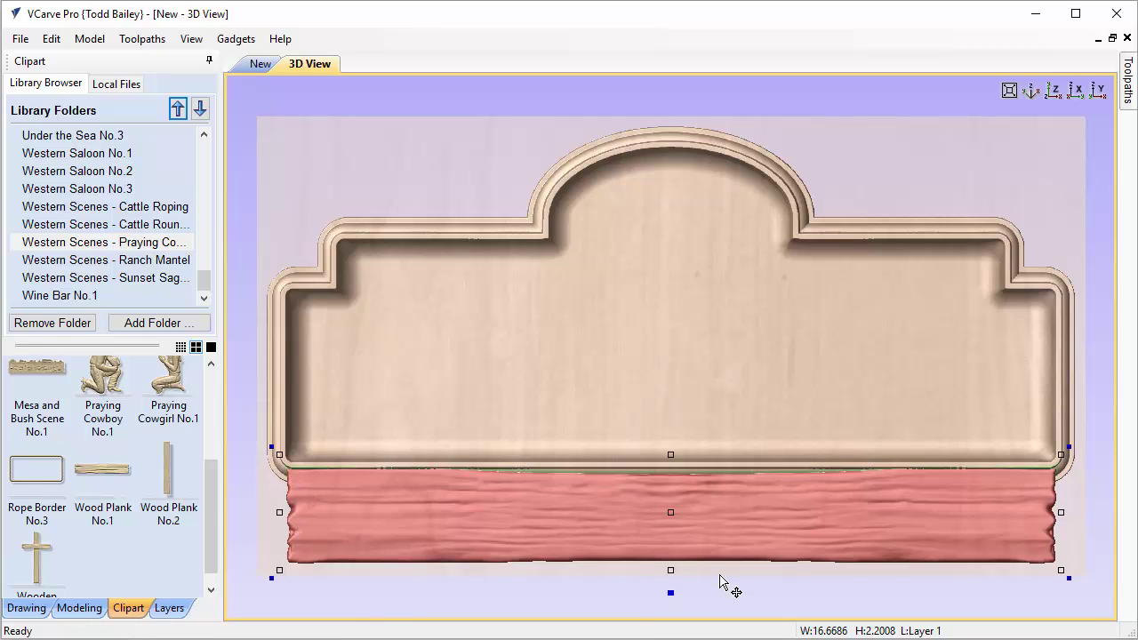
- Set the wood plank component's shape height to 0.35 inches
right_click(672, 593)
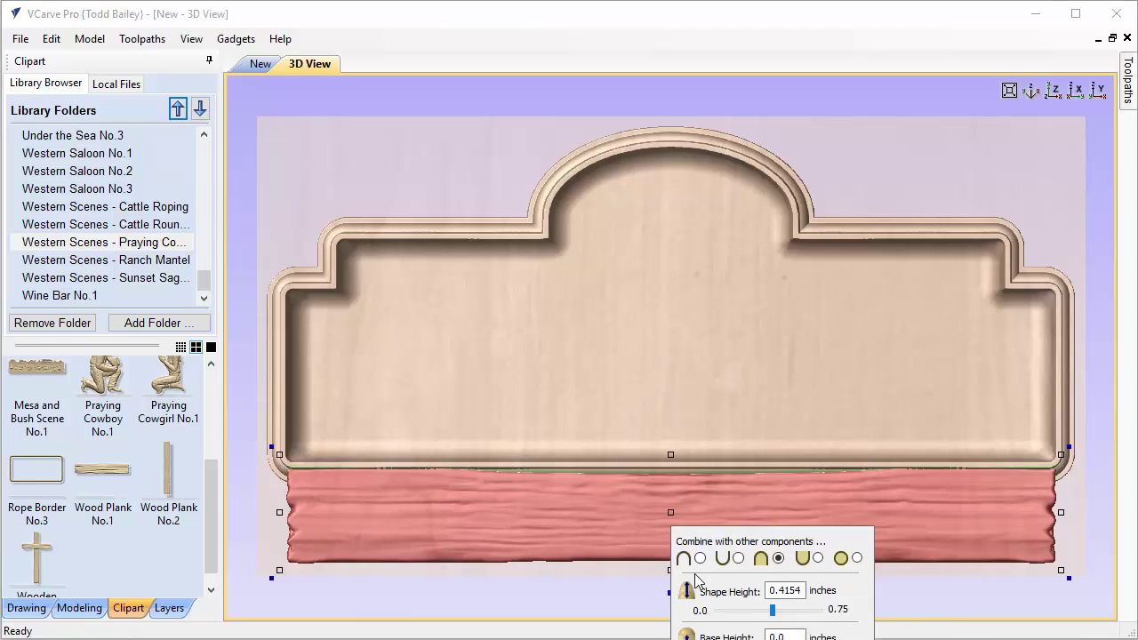
drag(701, 544, 876, 203)
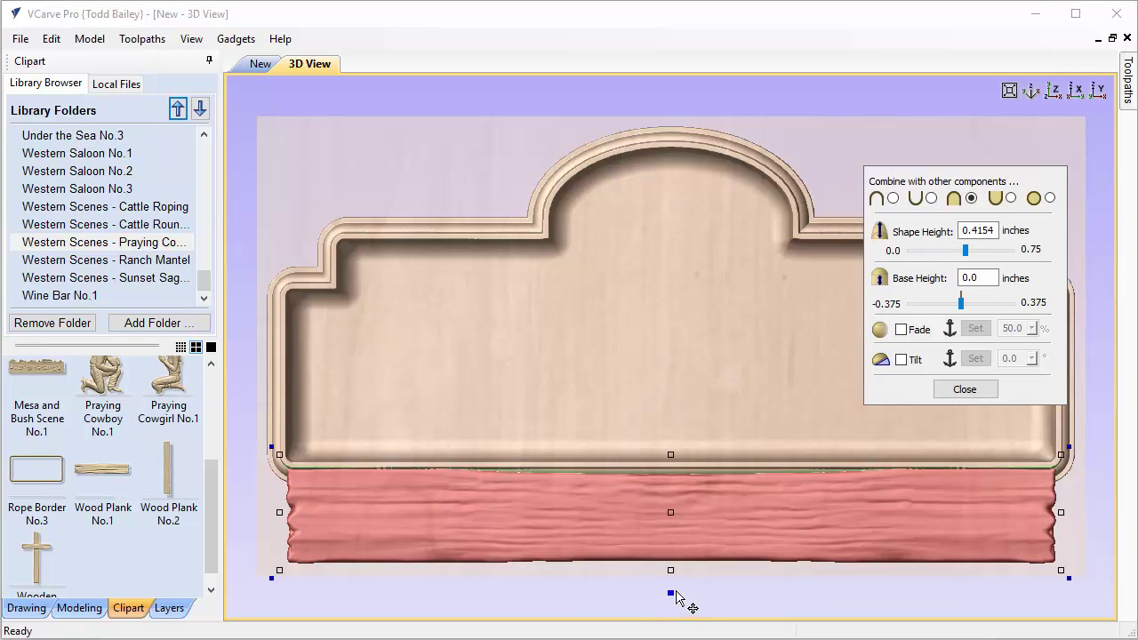
drag(968, 178, 989, 132)
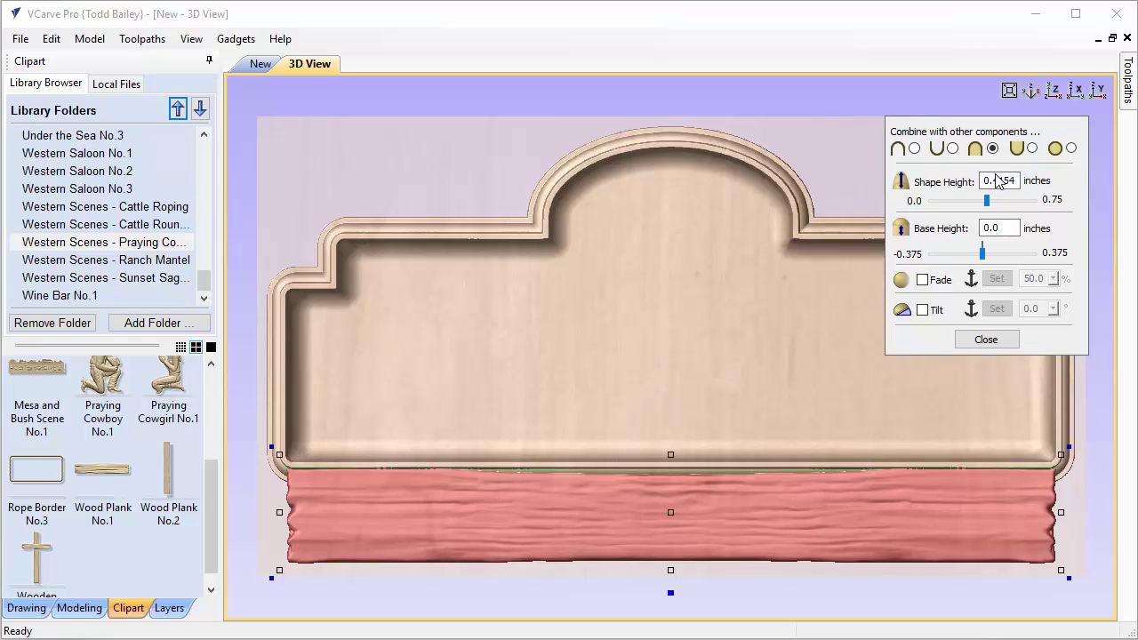
drag(997, 181, 1035, 180)
key(Return)
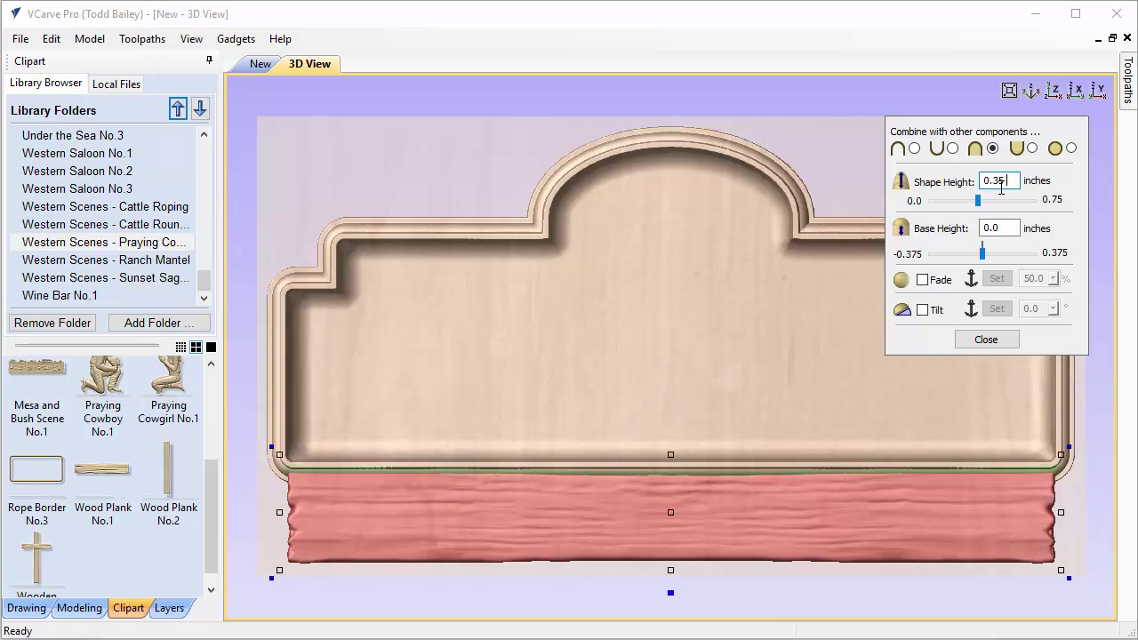
- Set the rustic sign component's shape height to 0.5 inches
click(797, 225)
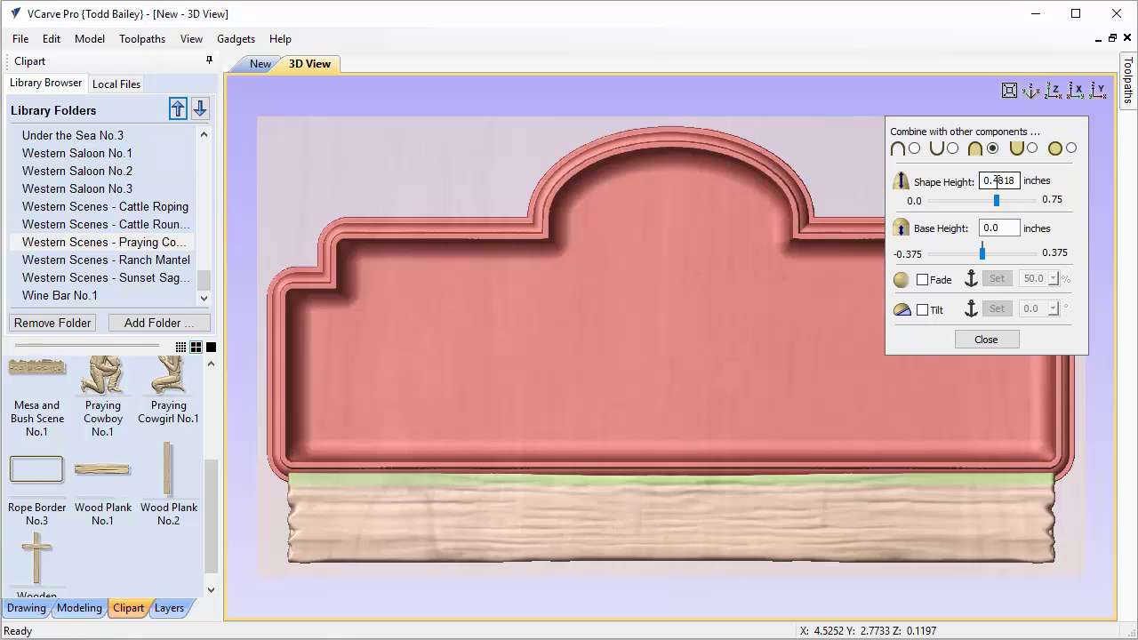
drag(992, 181, 1022, 182)
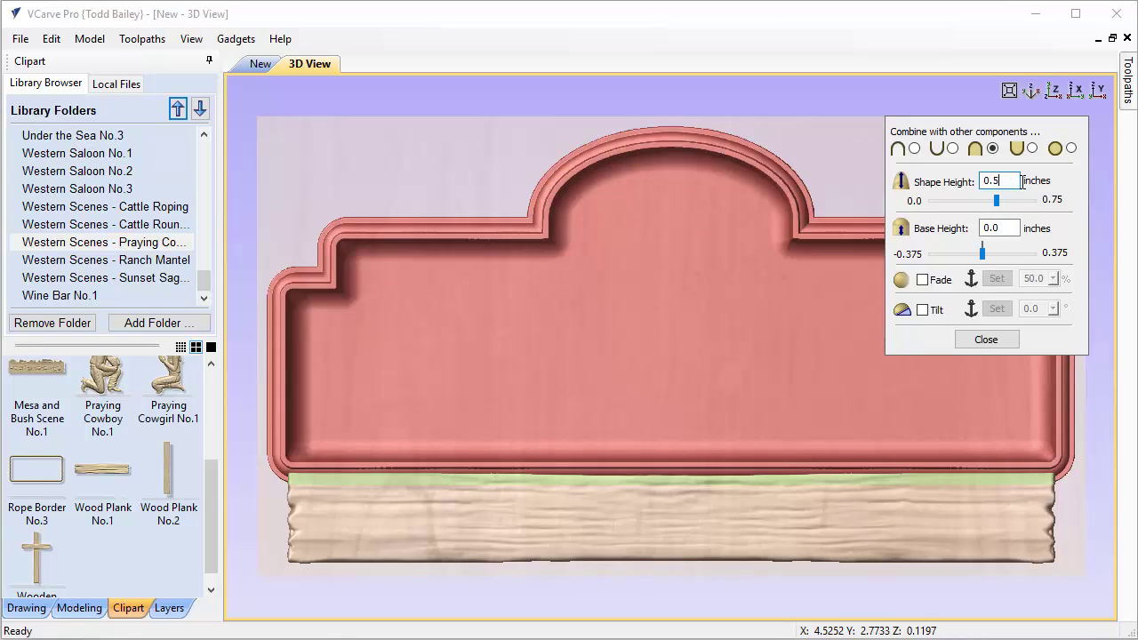
key(space)
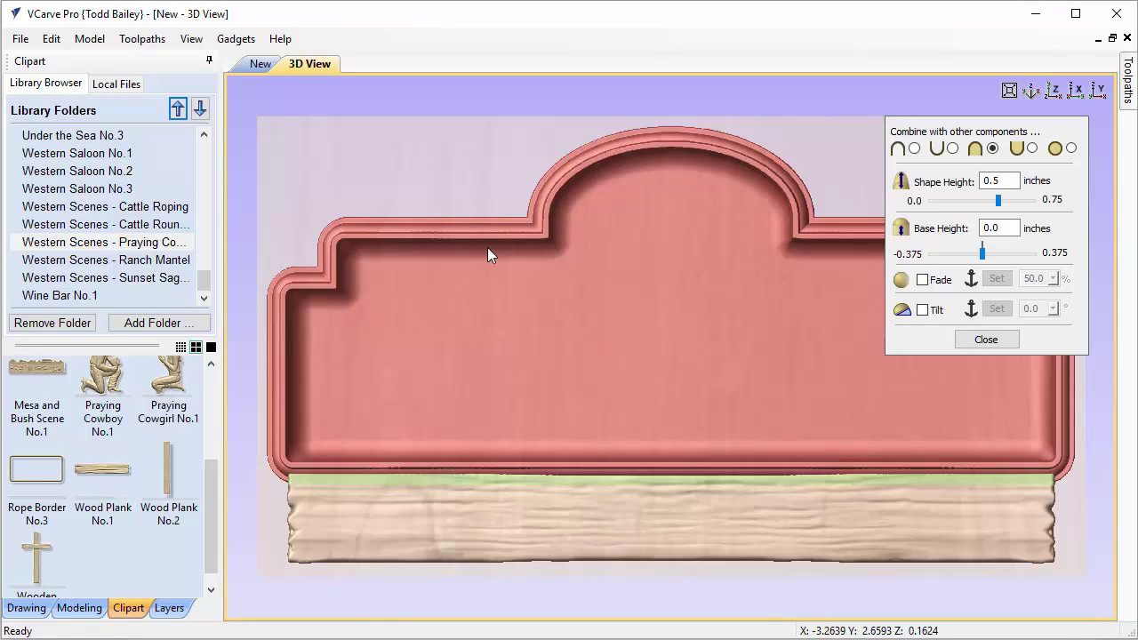
- Insert the Mesa and Bush Scene No.1 clipart and scale it down to about 16.57 by 4.33 inches to fit the sign
drag(211, 485, 213, 454)
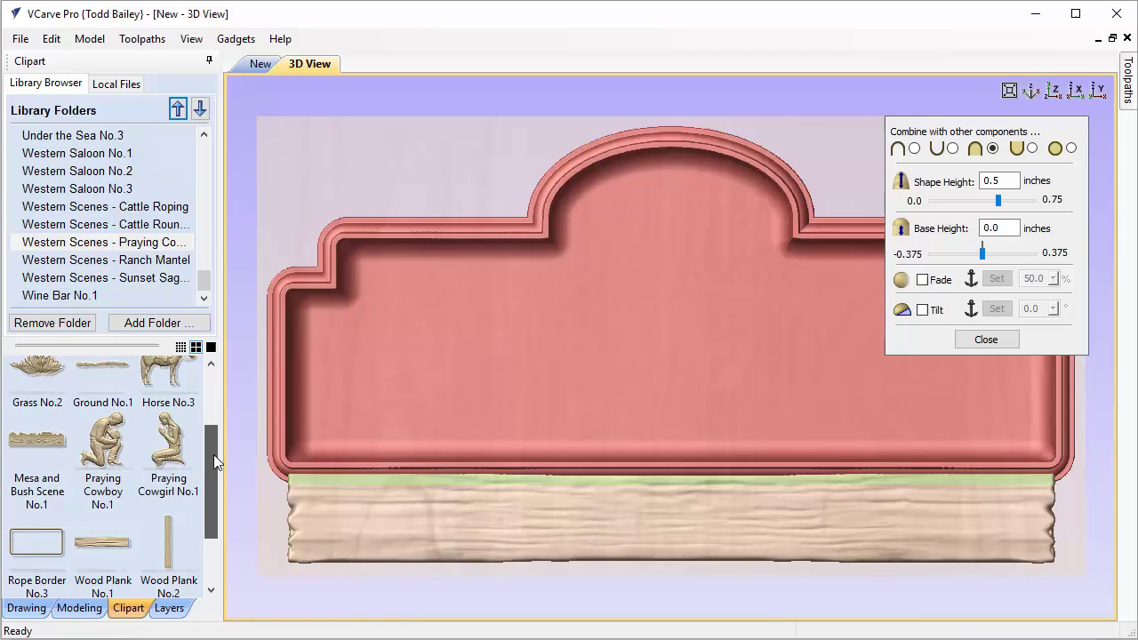
double_click(38, 435)
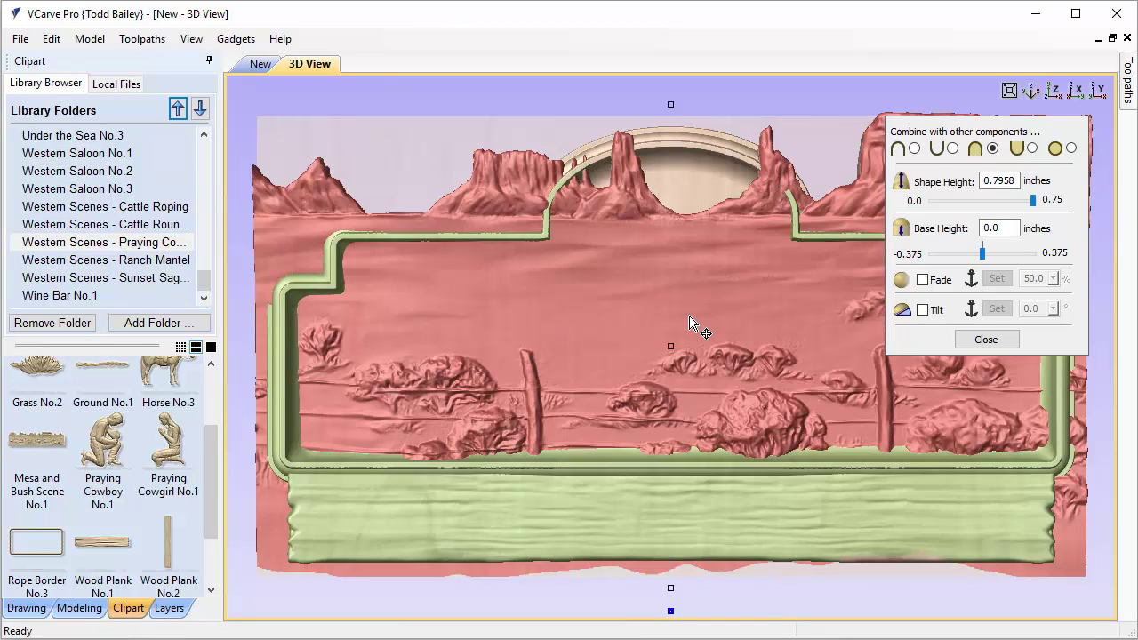
scroll(690, 322, down, 5)
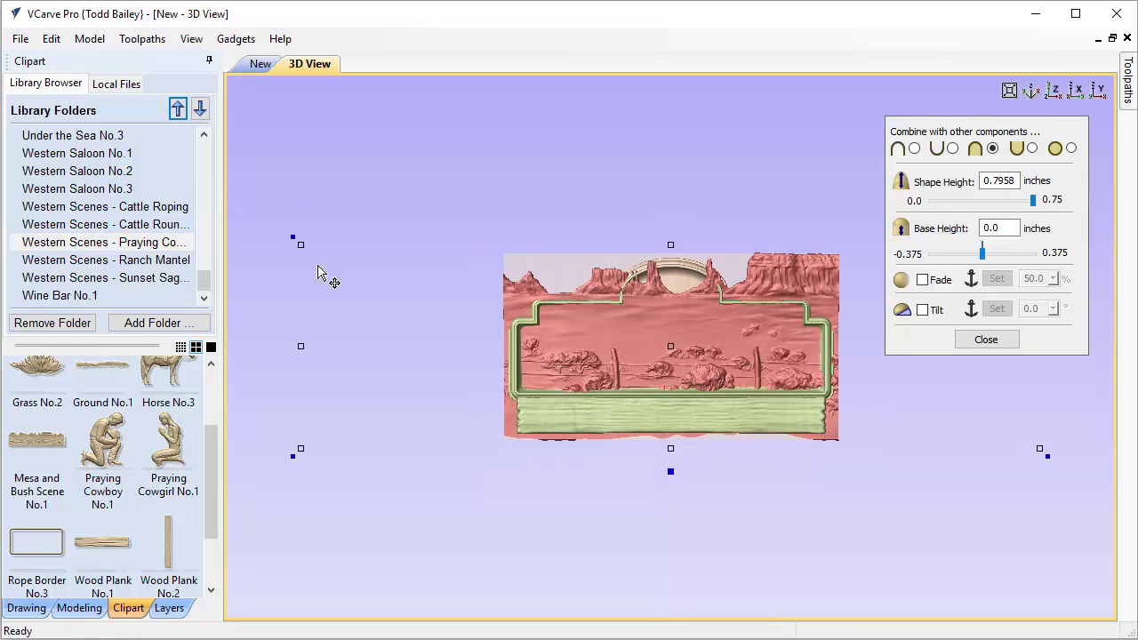
click(303, 247)
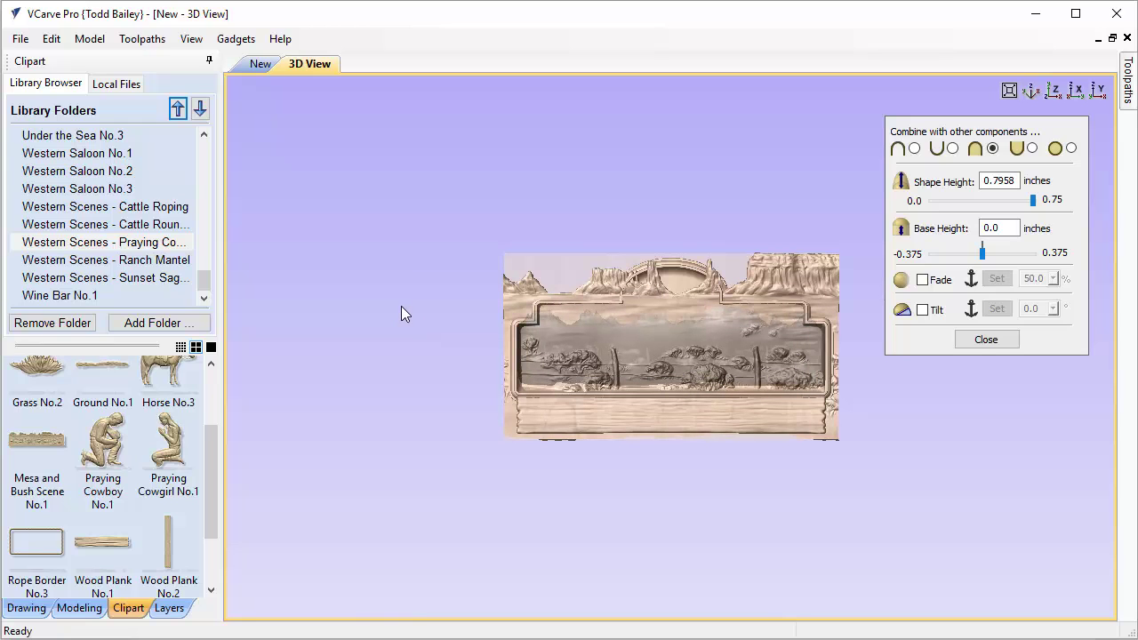
drag(1032, 200, 976, 200)
- Nudge the mesa and bush scene downward inside the sign's recess
scroll(666, 342, up, 4)
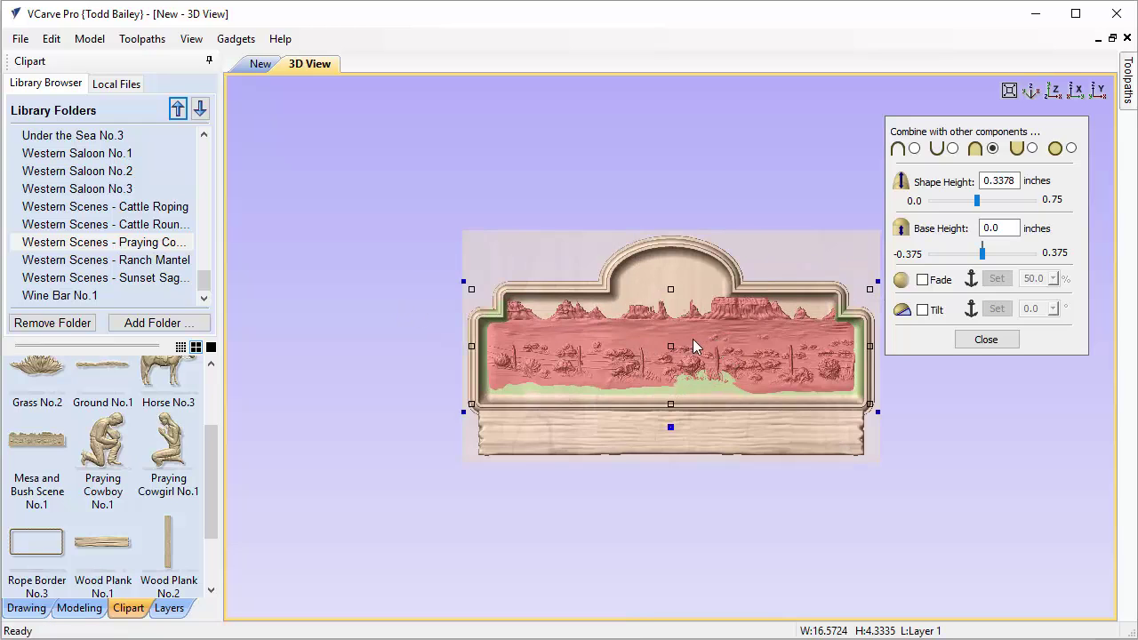
scroll(667, 343, up, 2)
key(Down)
key(Down)
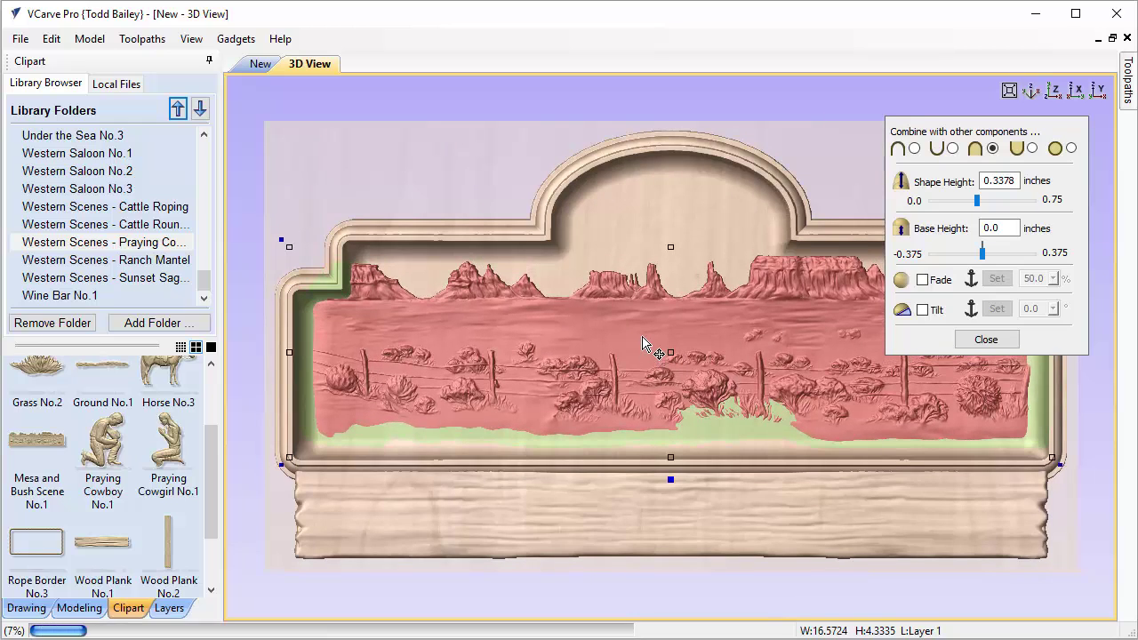
key(Down)
key(Down)
key(Down)
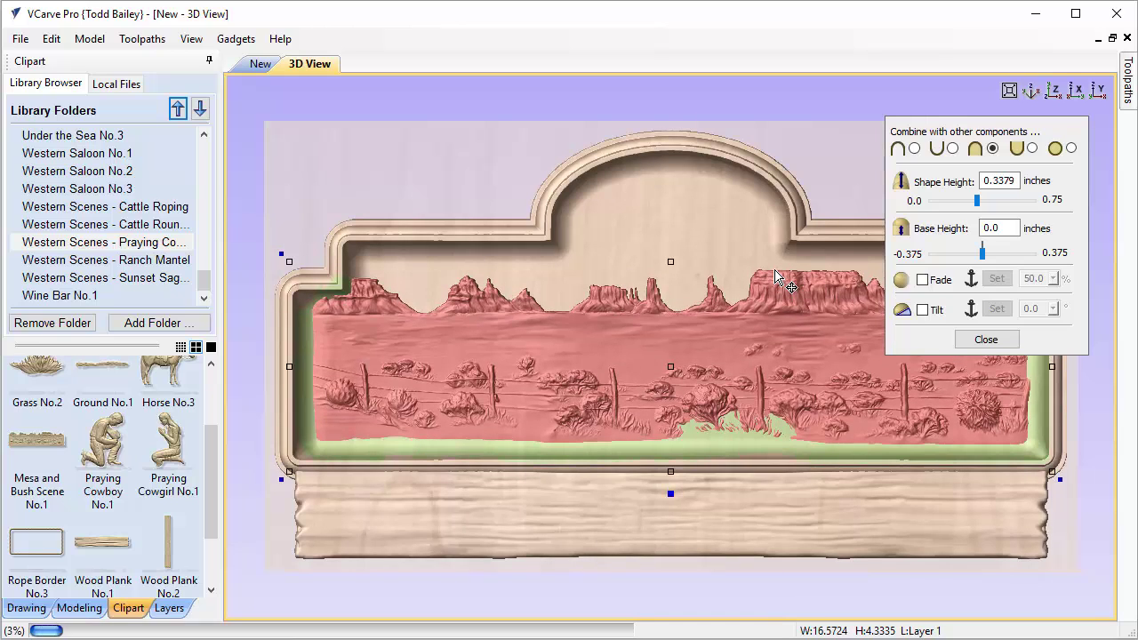
- Fine-tune the mesa and bush scene's vertical position by lowering it slightly more, keeping its outer ends within the frame
key(Down)
key(Down)
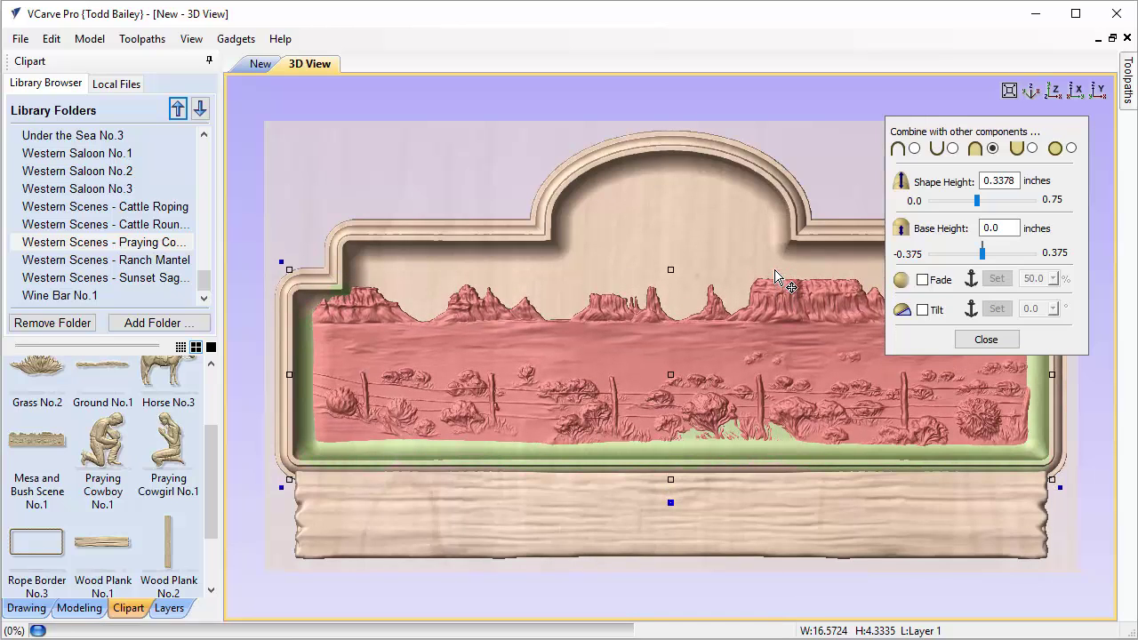
key(Down)
key(Up)
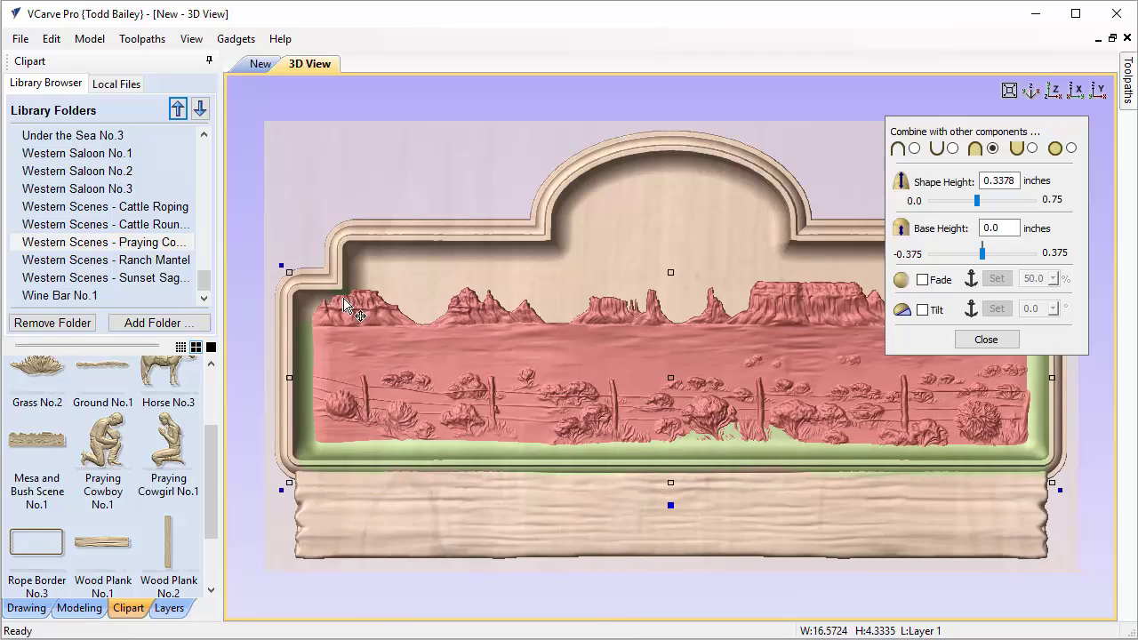
drag(995, 138, 664, 327)
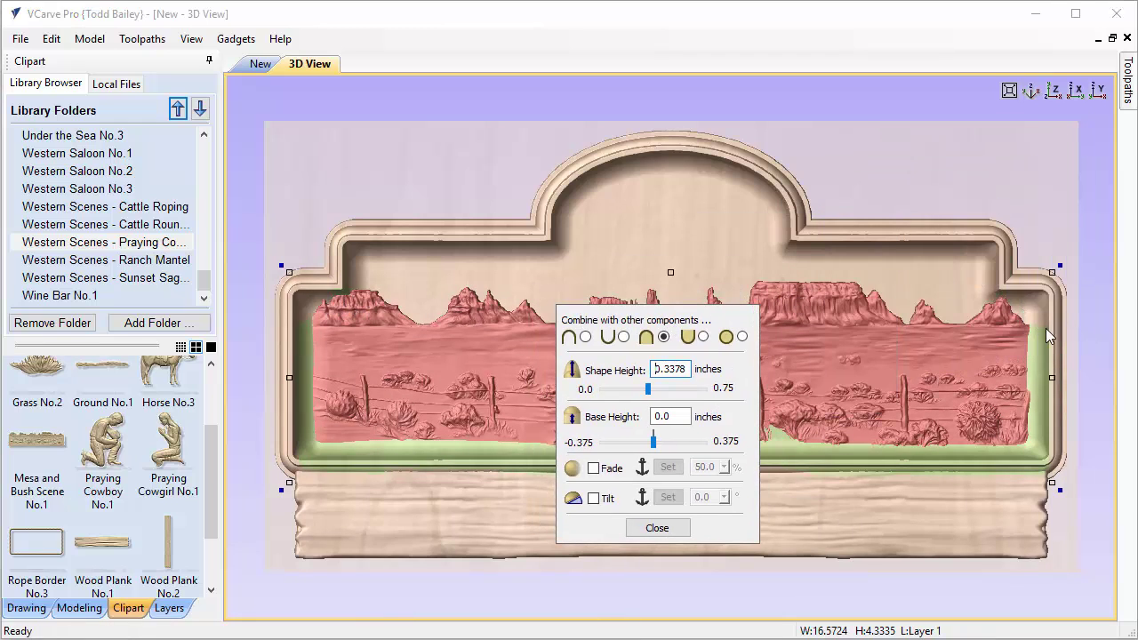
drag(666, 322, 1008, 84)
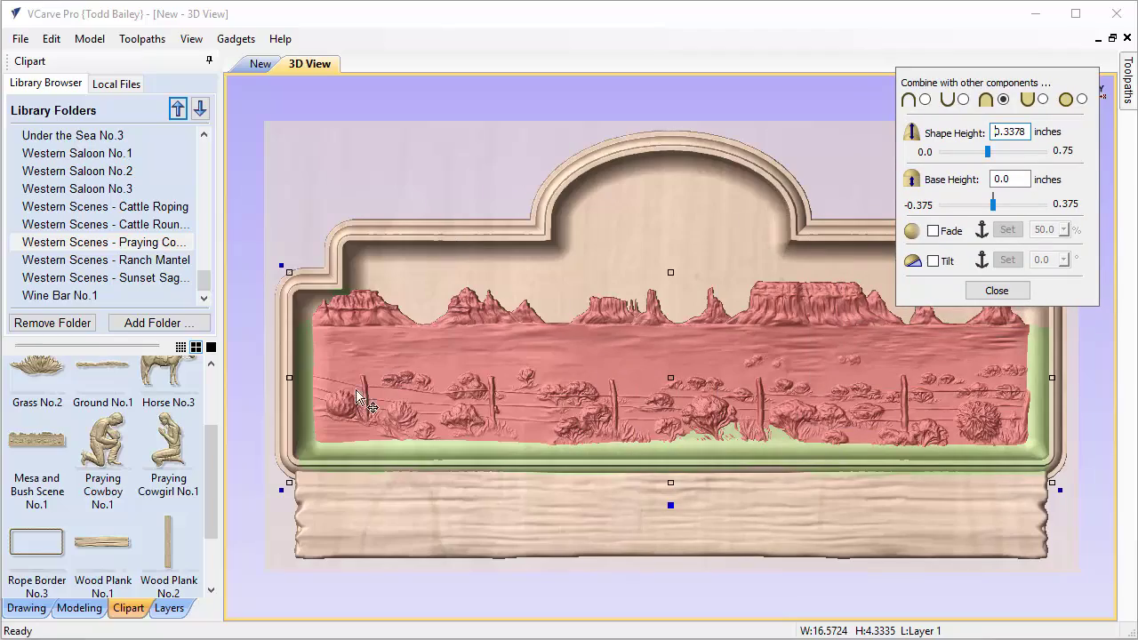
- Set the mesa and bush scene's shape height to 0.32 inches
drag(264, 452, 691, 413)
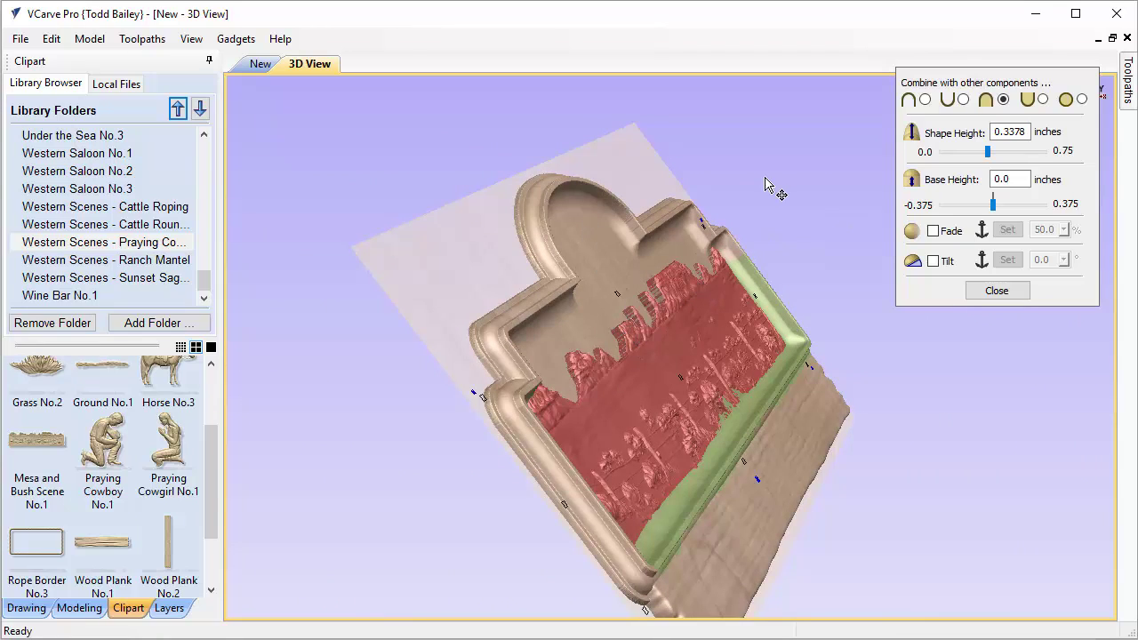
drag(966, 83, 960, 128)
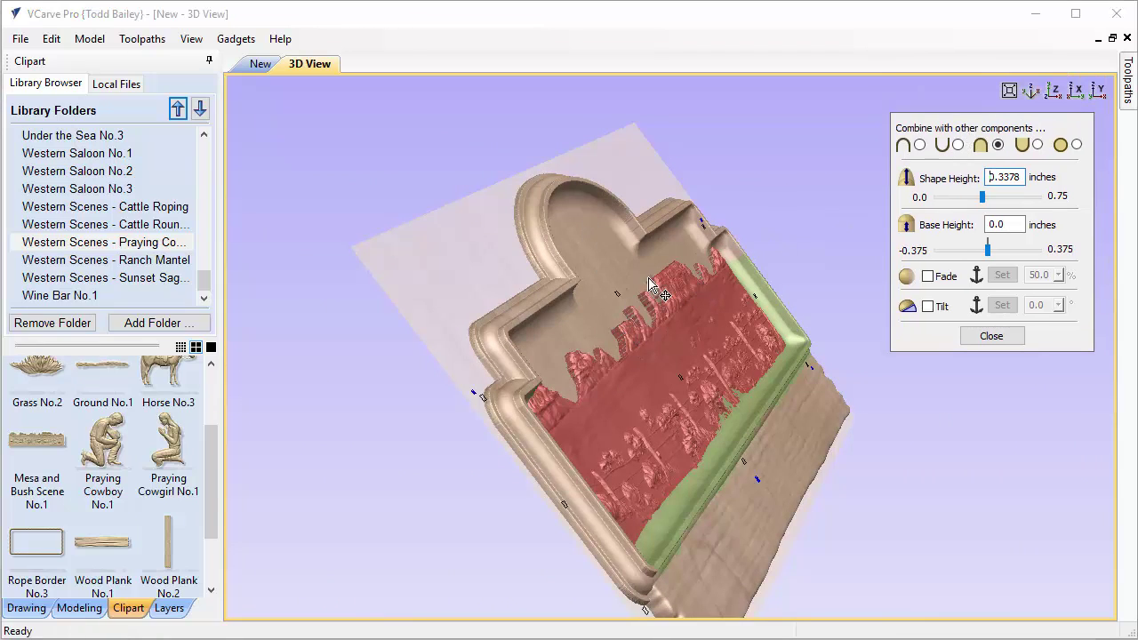
click(1053, 90)
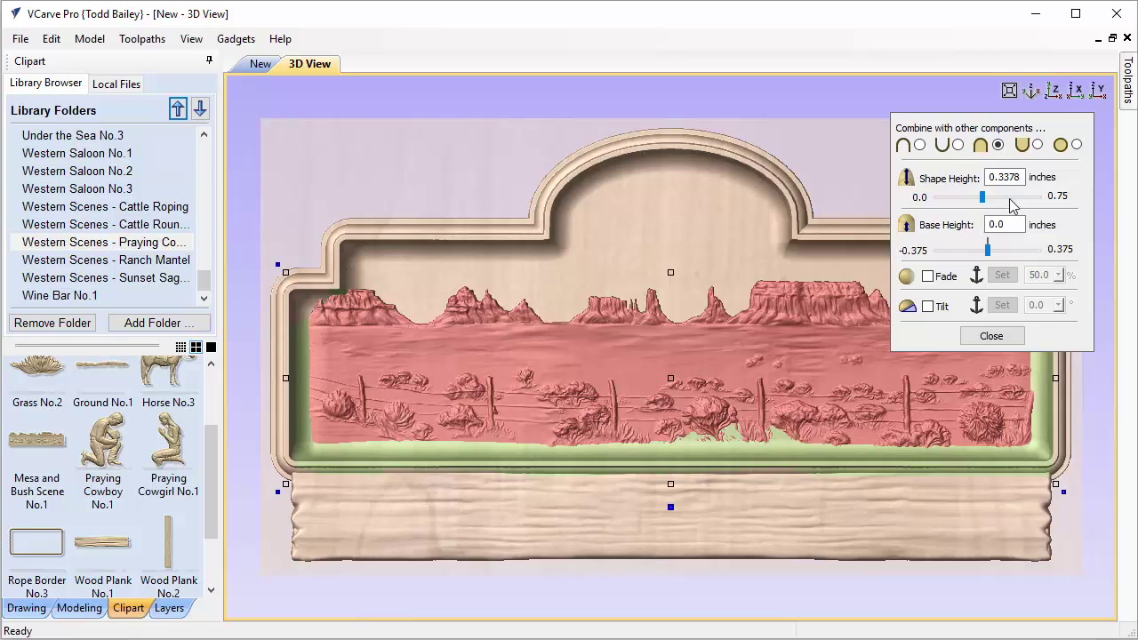
drag(1004, 177, 1031, 178)
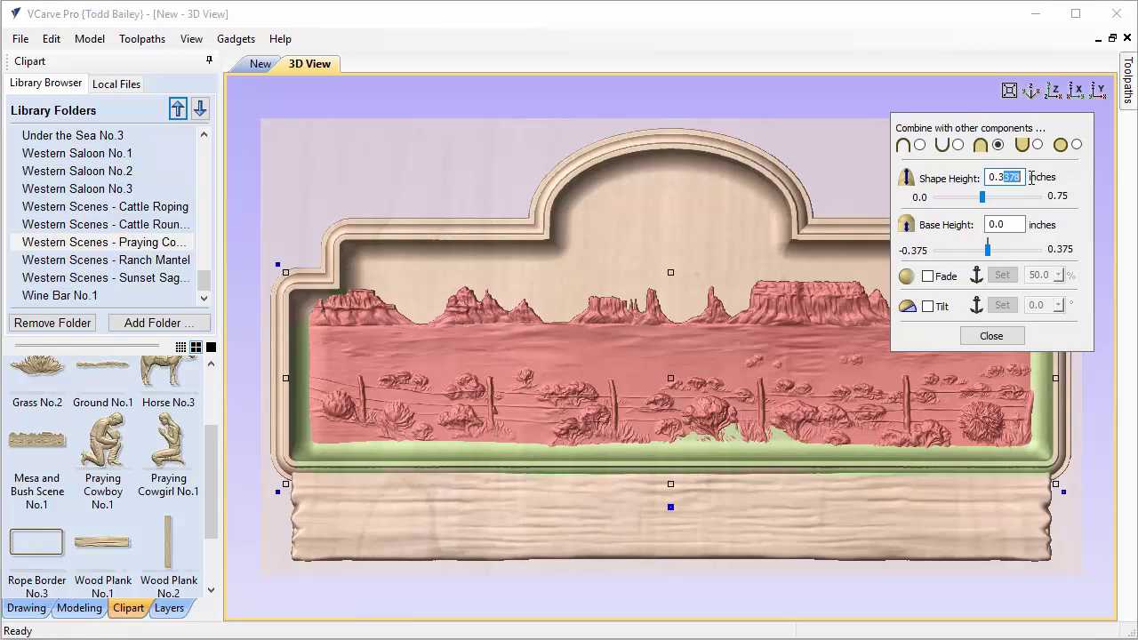
key(Return)
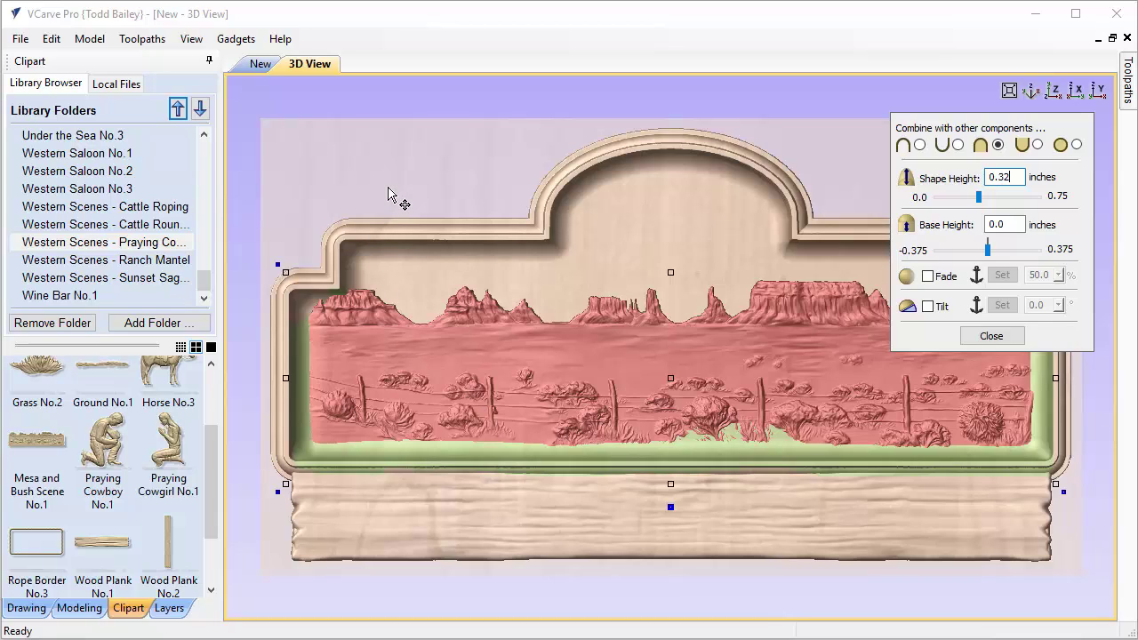
- Insert the Cowboy No.1 clipart from the Ranch Mantel folder and scale it down to about 3.16 by 2.77 inches
click(147, 263)
drag(216, 463, 212, 484)
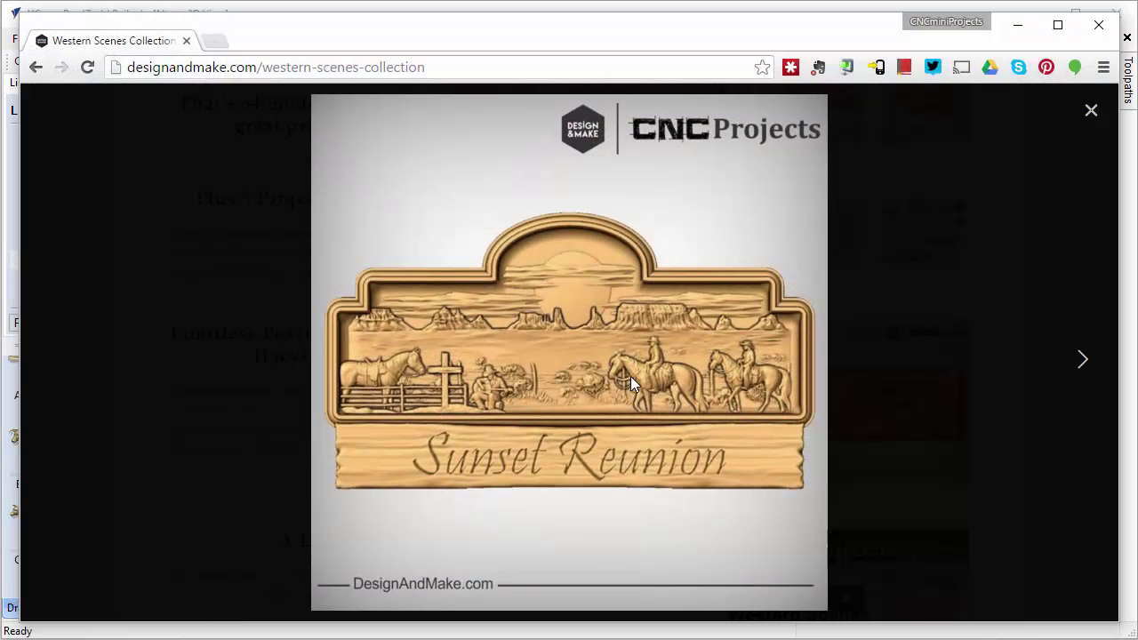
click(1017, 24)
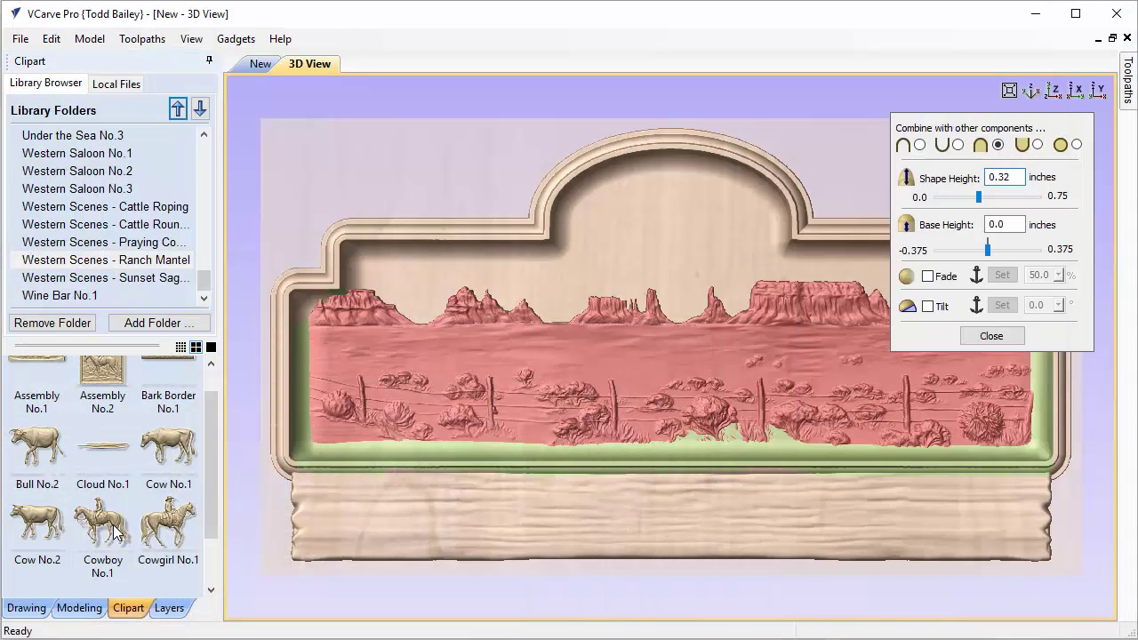
double_click(167, 528)
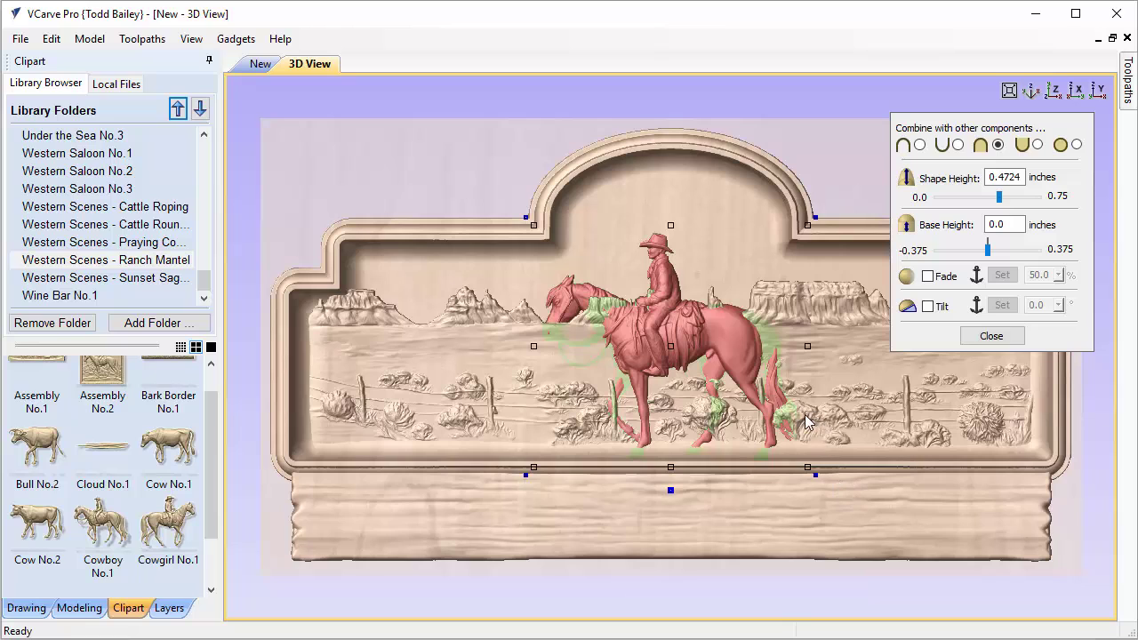
drag(531, 224, 631, 333)
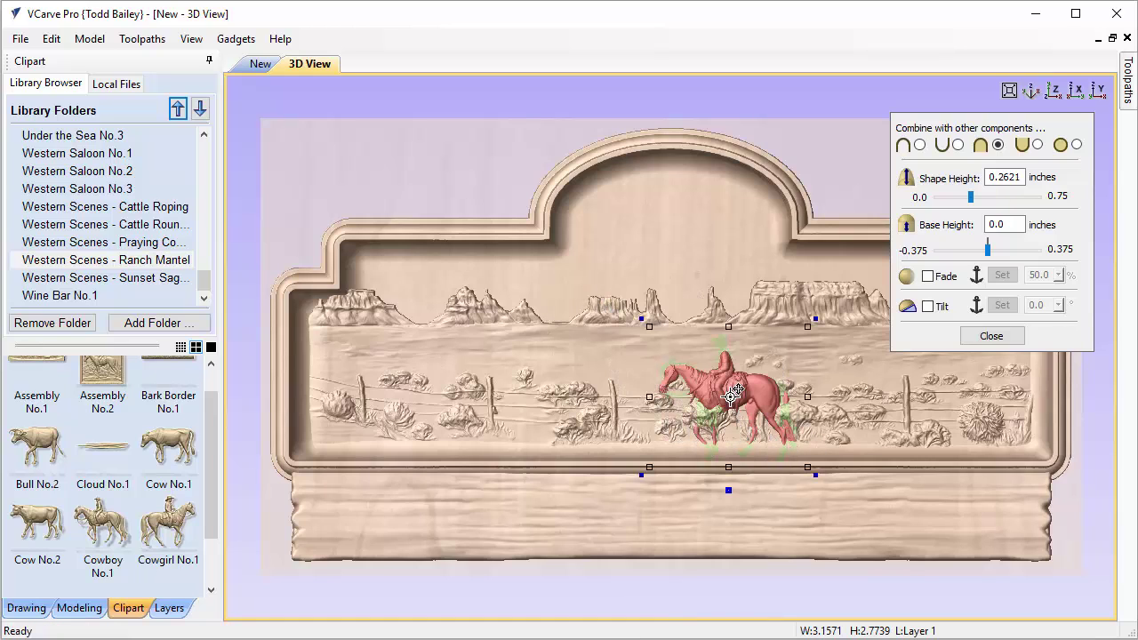
- Move the cowboy toward the right side of the scene and enlarge it to about 3.41 by 3.00 inches
drag(731, 396, 820, 402)
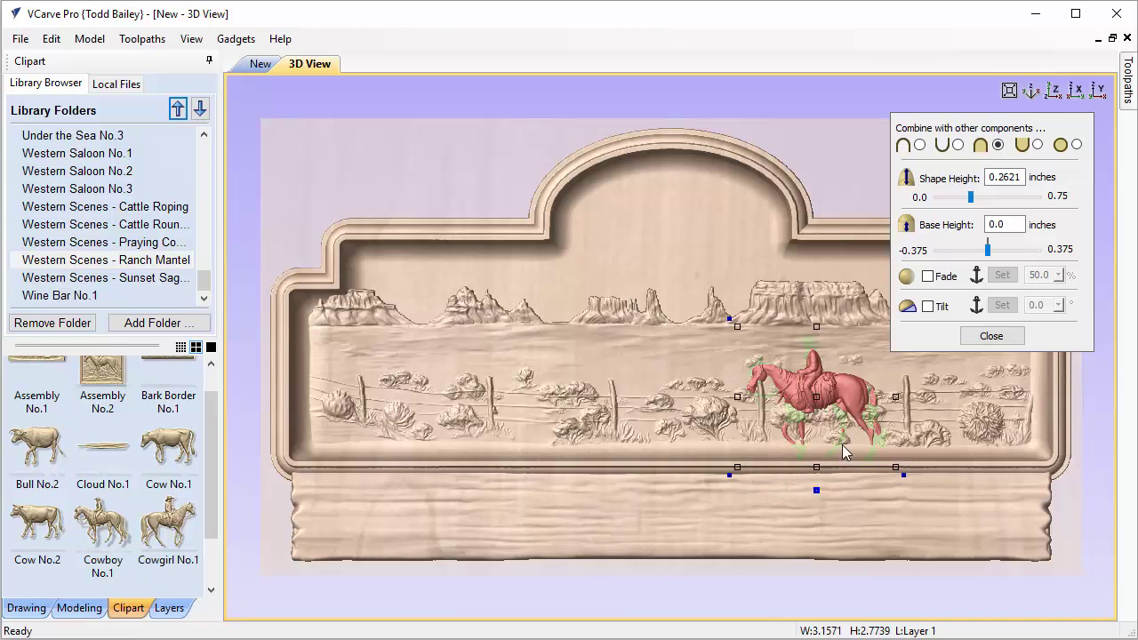
drag(736, 469, 732, 472)
drag(732, 472, 732, 471)
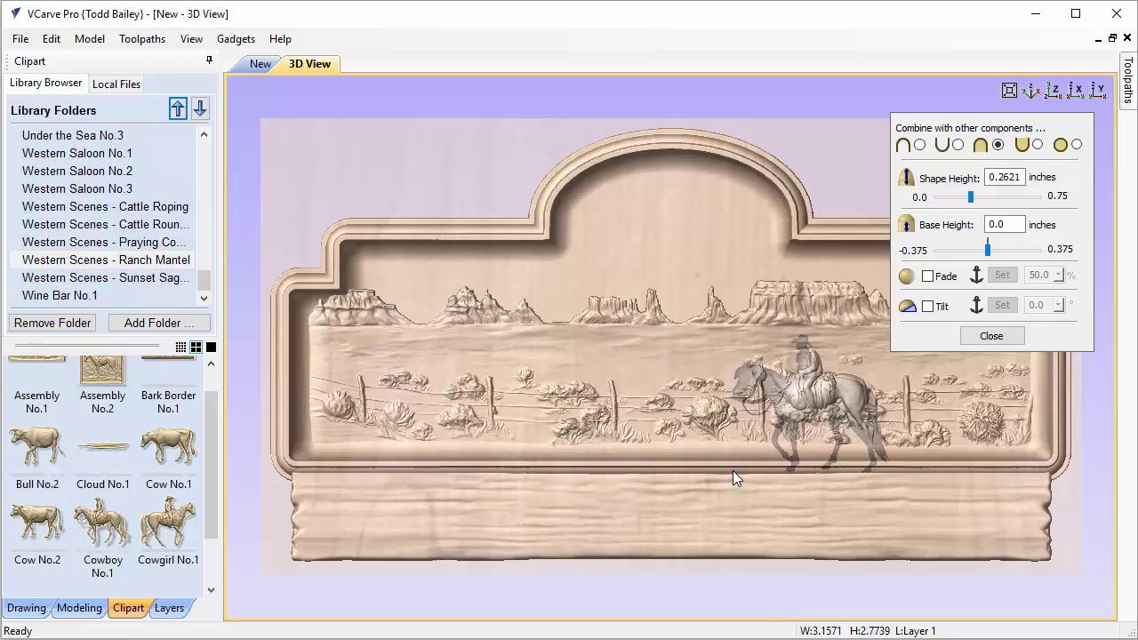
click(766, 428)
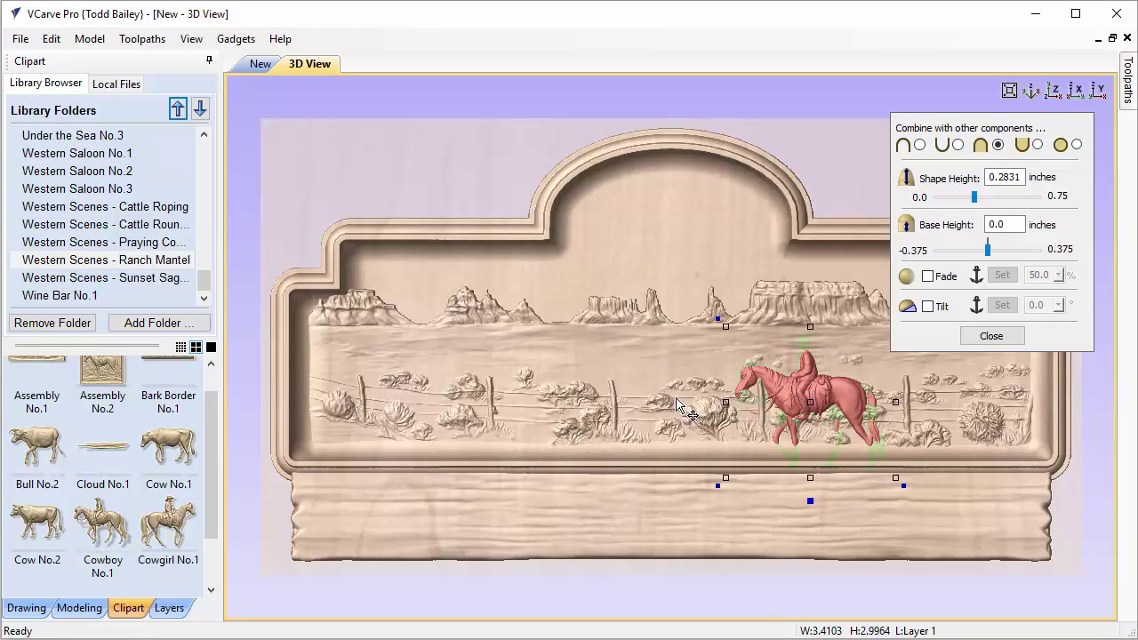
- Hide the Mesa and Bush Scene No.1 component
click(80, 608)
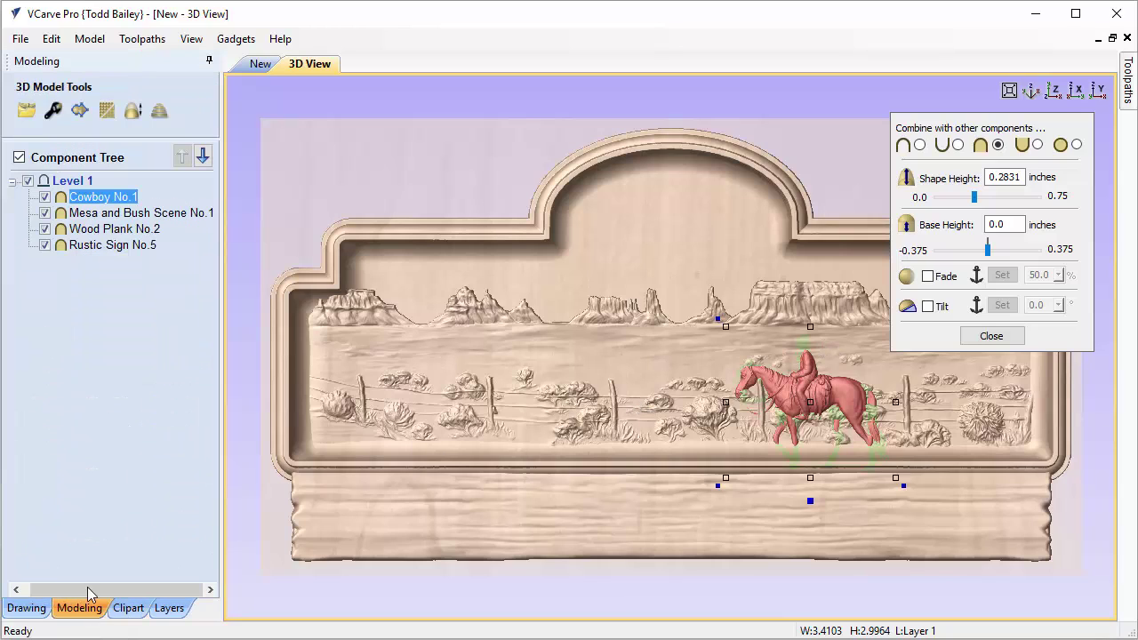
mouse_move(71, 251)
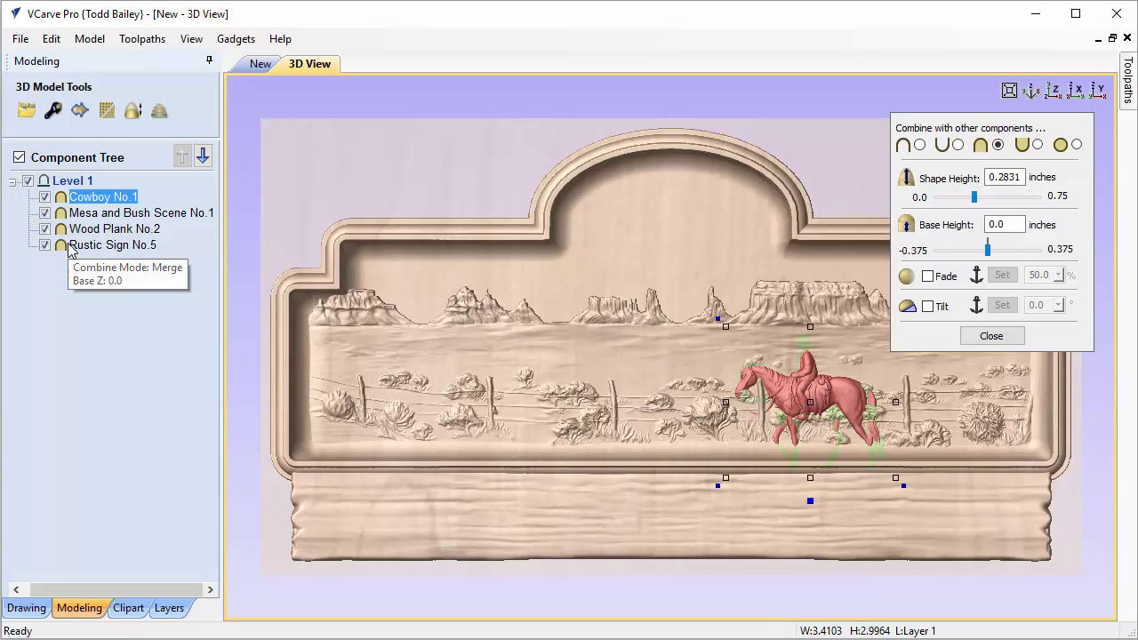
click(45, 213)
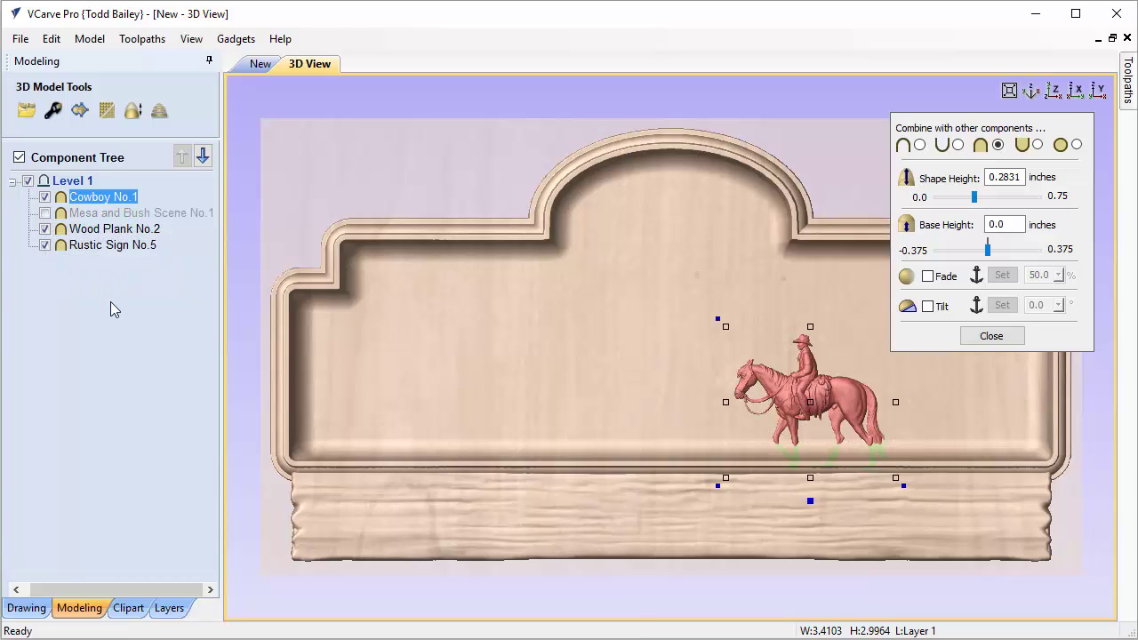
- Insert the Cowgirl No.1 clipart and mirror it horizontally so the horse faces the same way as the cowboy's
click(128, 607)
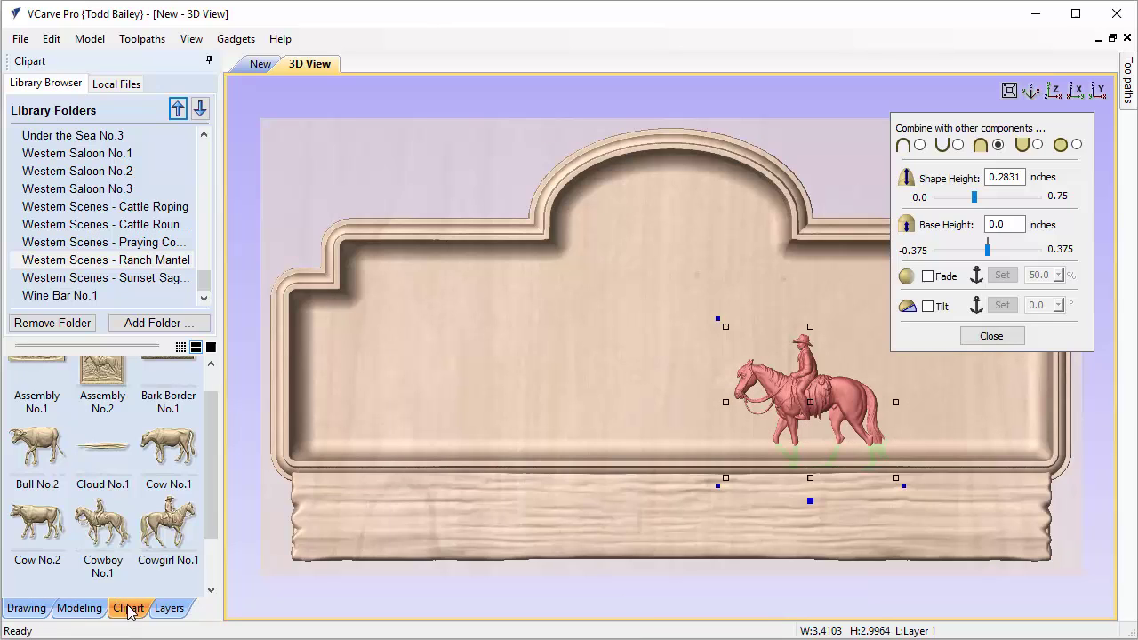
double_click(170, 528)
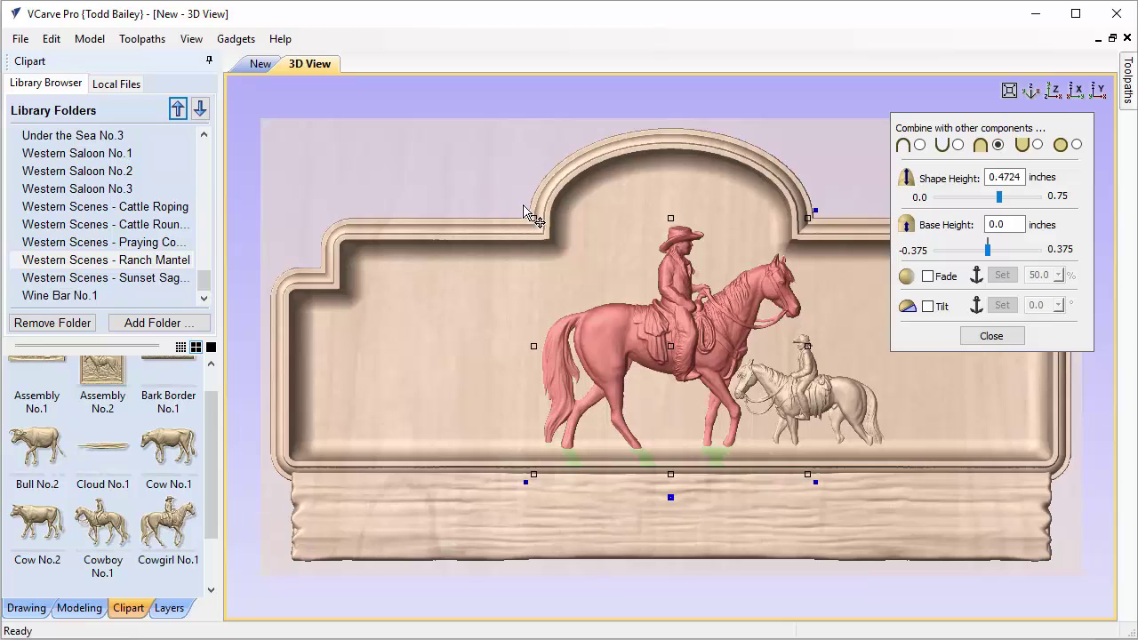
click(668, 353)
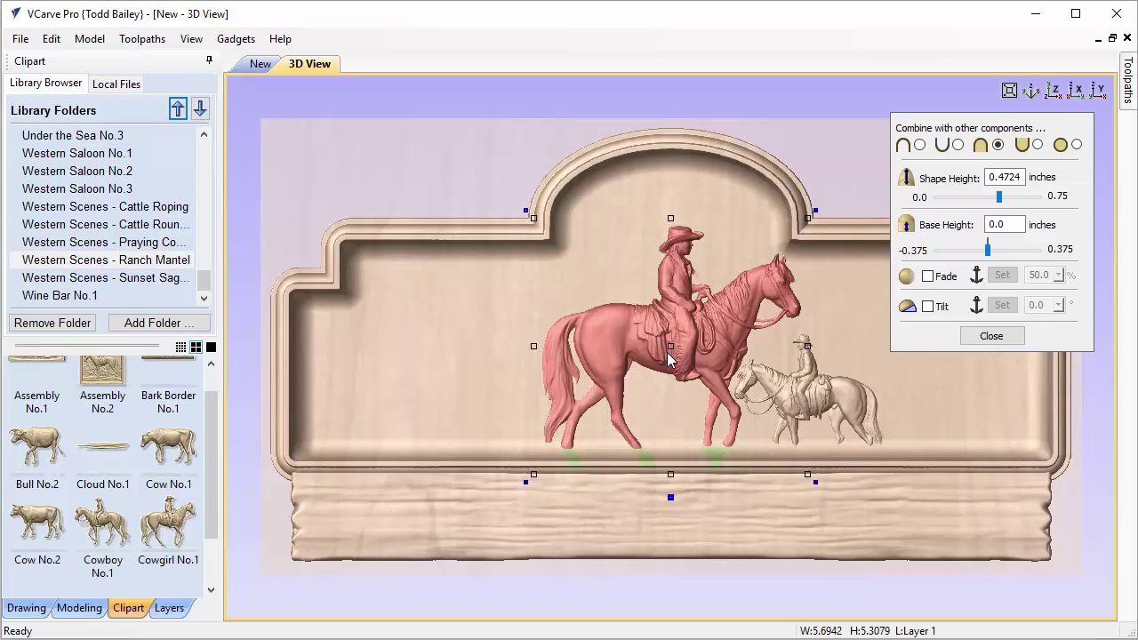
key(h)
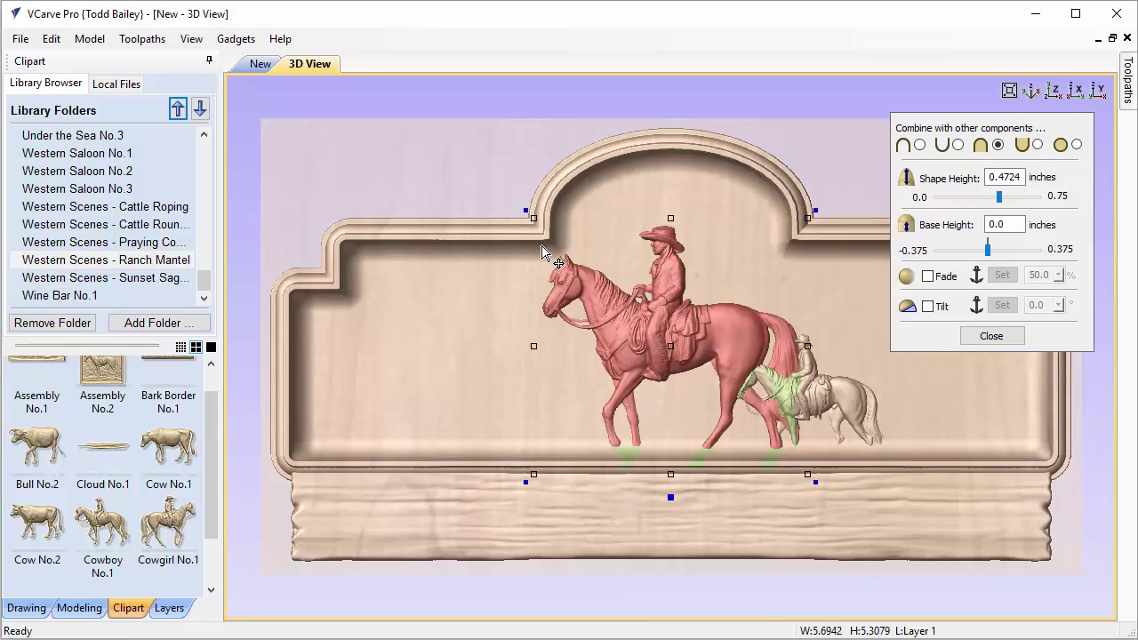
- Scale the cowgirl down to about 2.83 by 2.64 inches and place it behind the cowboy near the frame's right end
drag(531, 217, 632, 338)
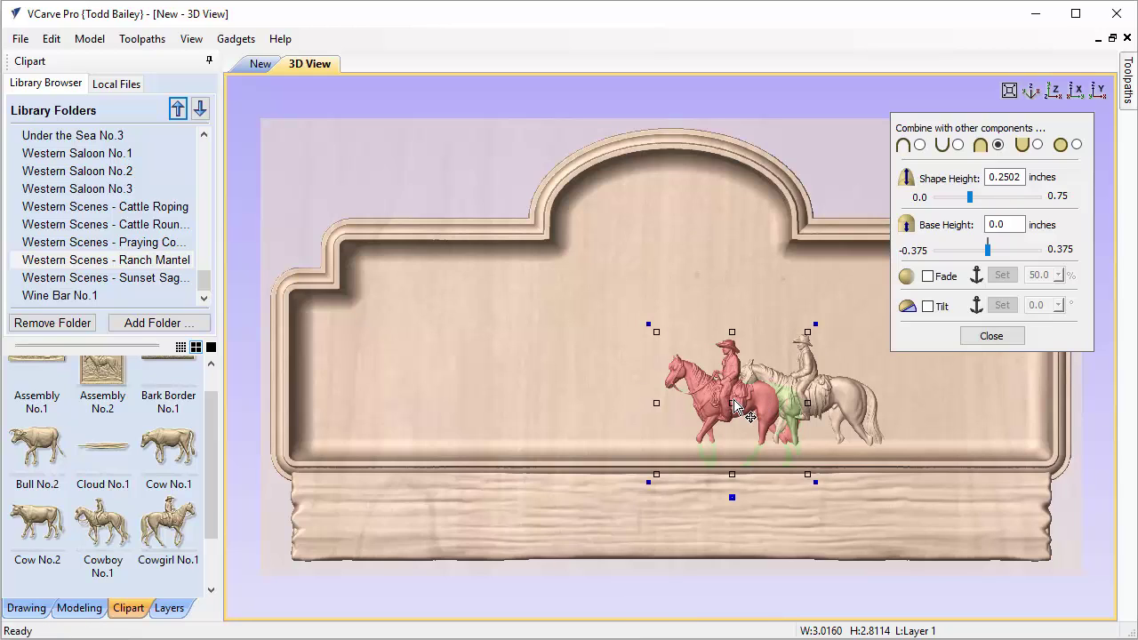
drag(734, 400, 949, 394)
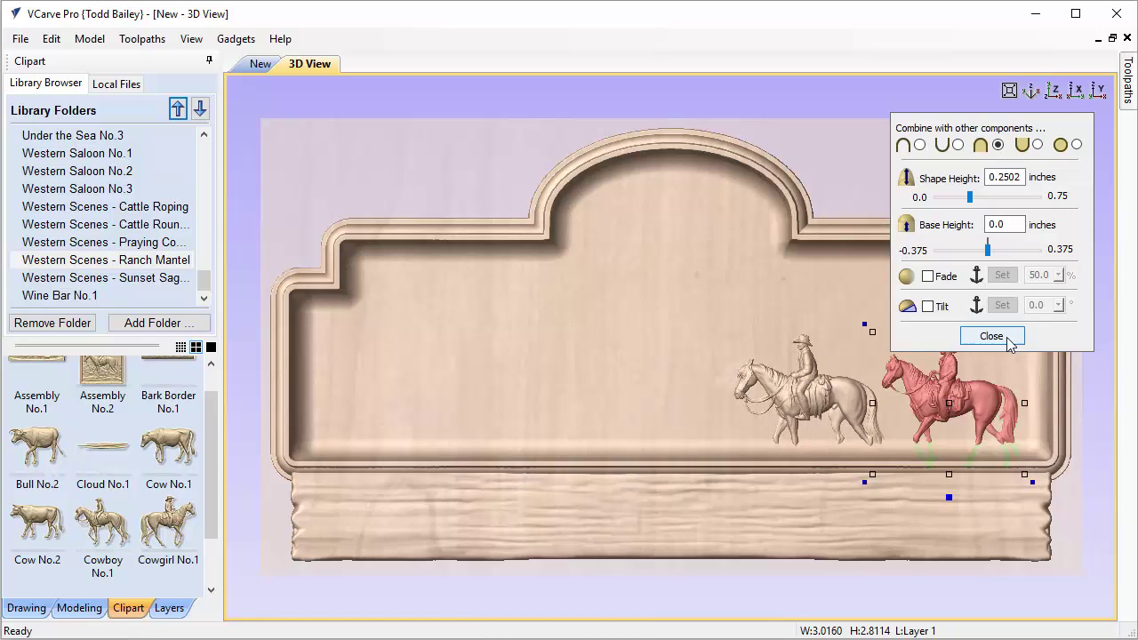
drag(975, 141, 393, 141)
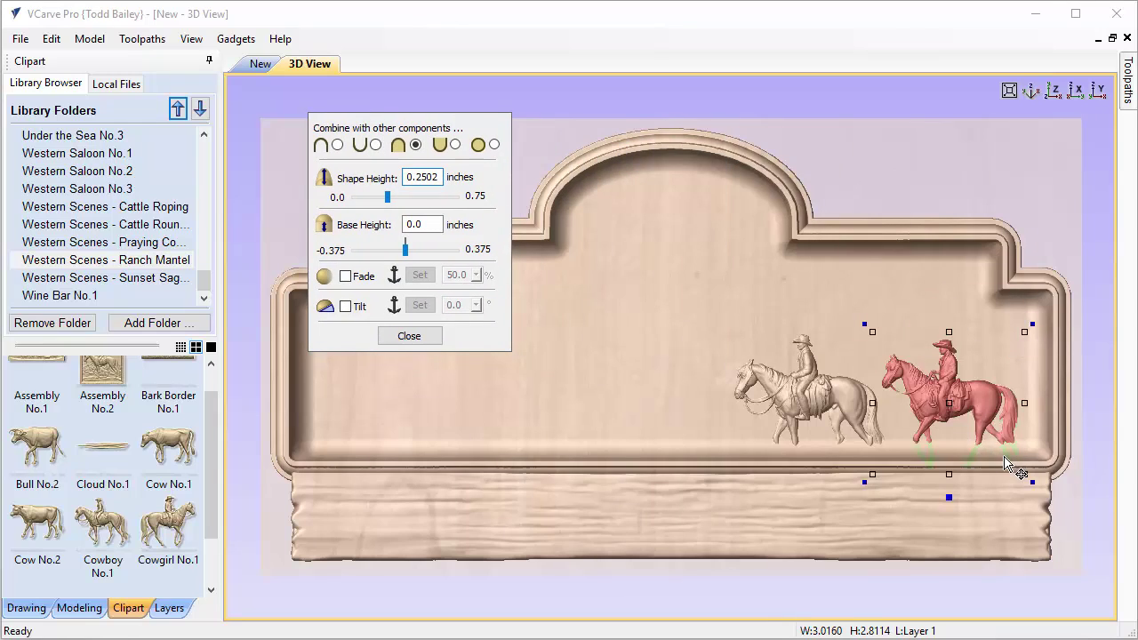
click(1023, 338)
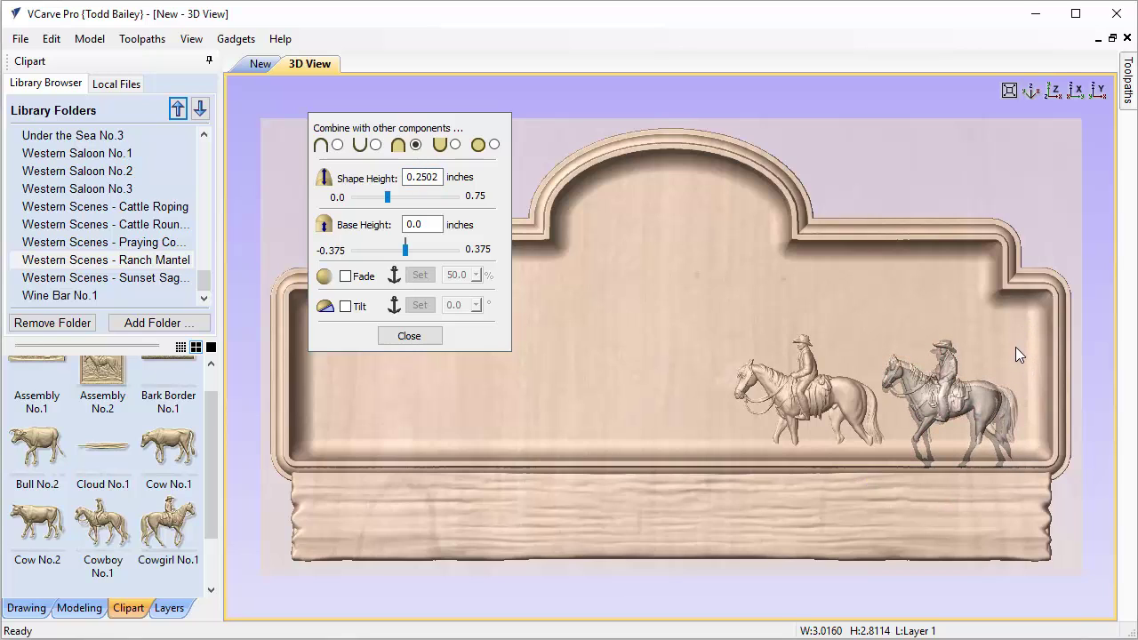
click(1017, 348)
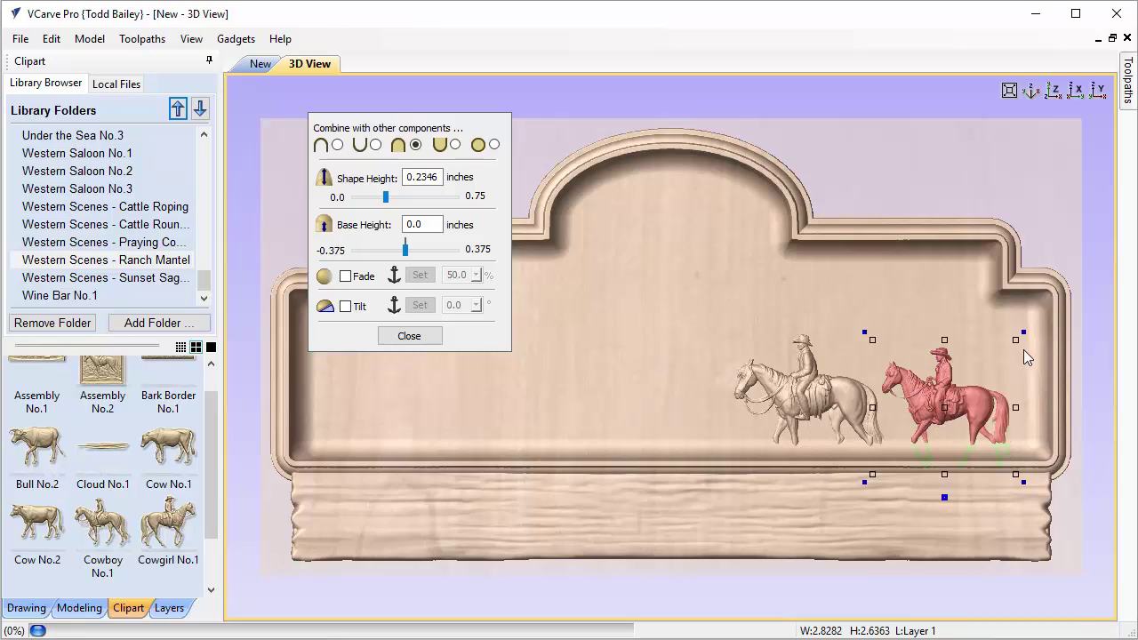
- Nudge the cowgirl slightly to the right to balance the gaps to the cowboy and the frame
key(Right)
key(Right)
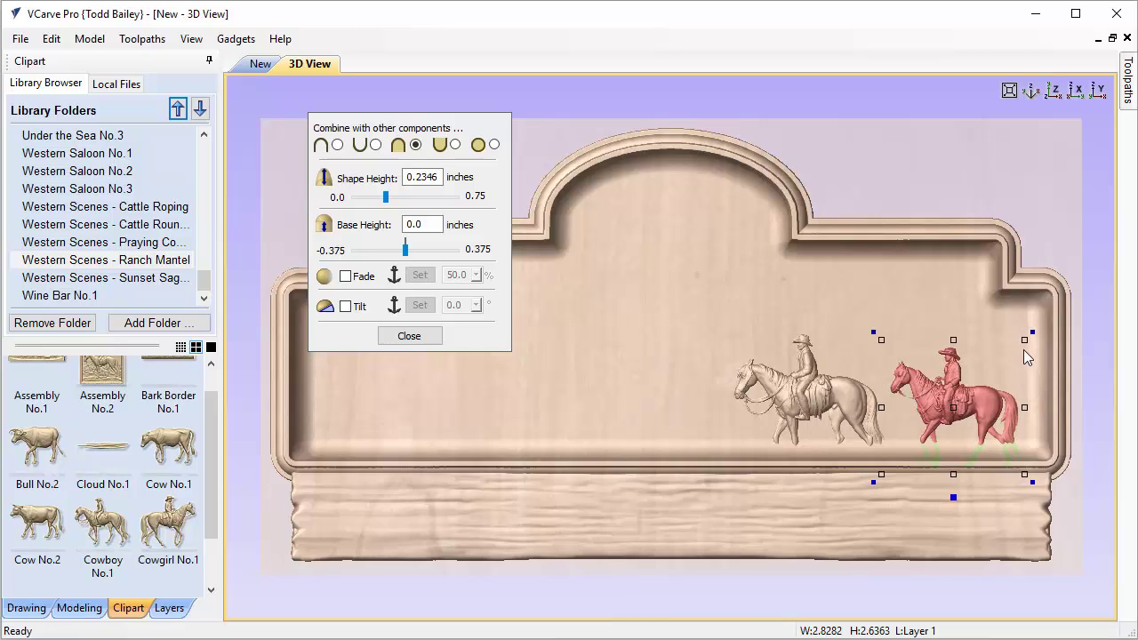
key(Right)
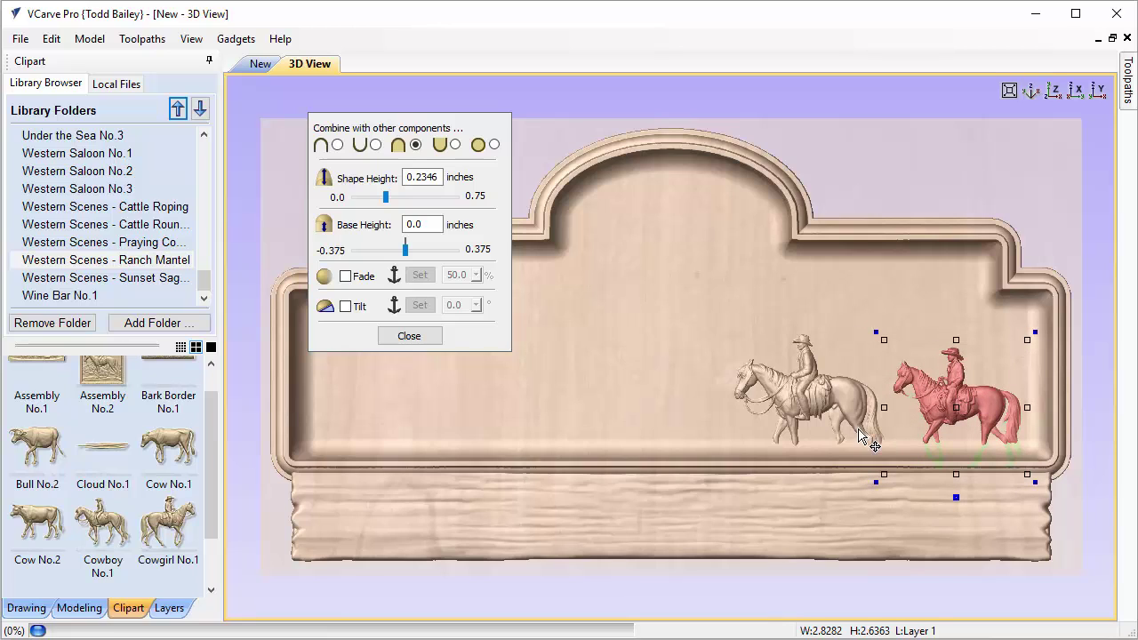
key(Left)
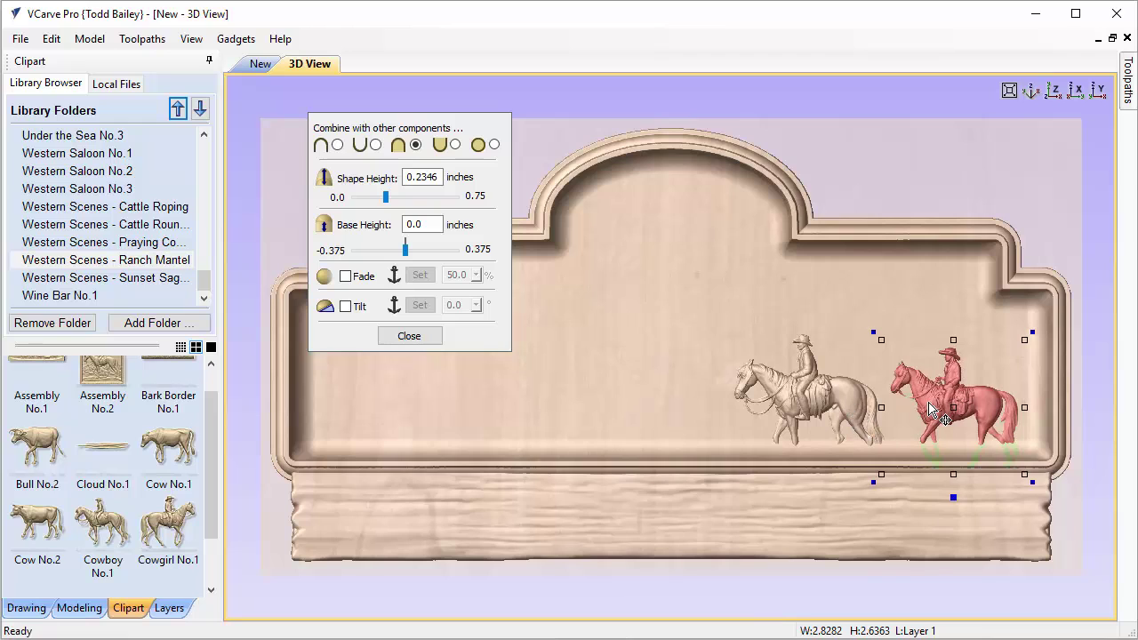
key(Left)
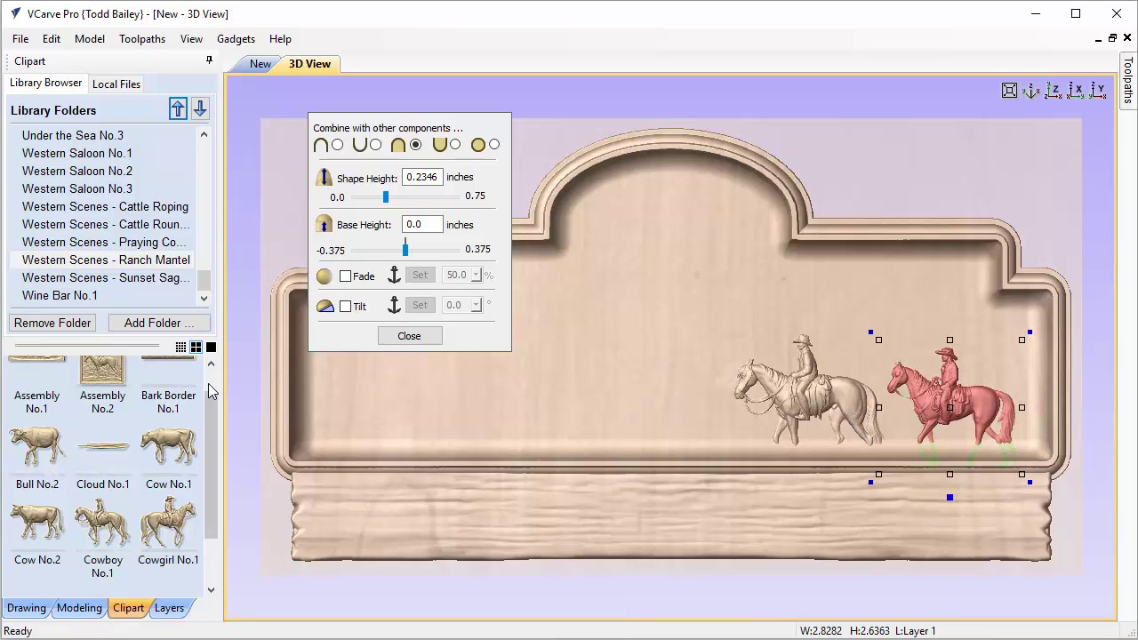
- Show the Mesa and Bush Scene No.1 component again and select the cowboy component
click(79, 608)
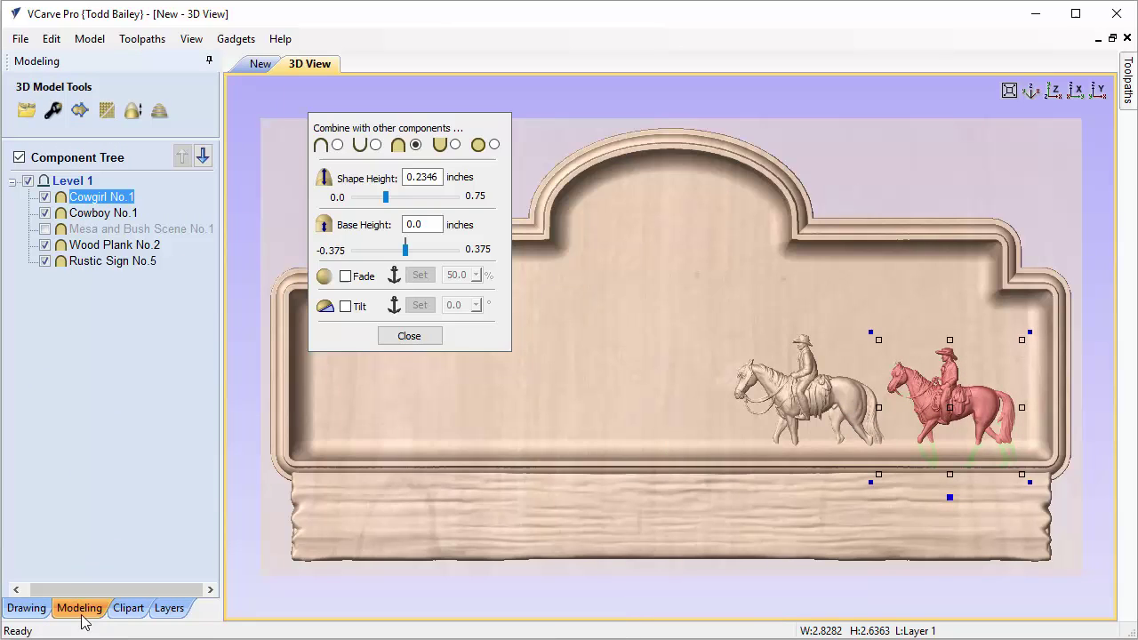
click(45, 230)
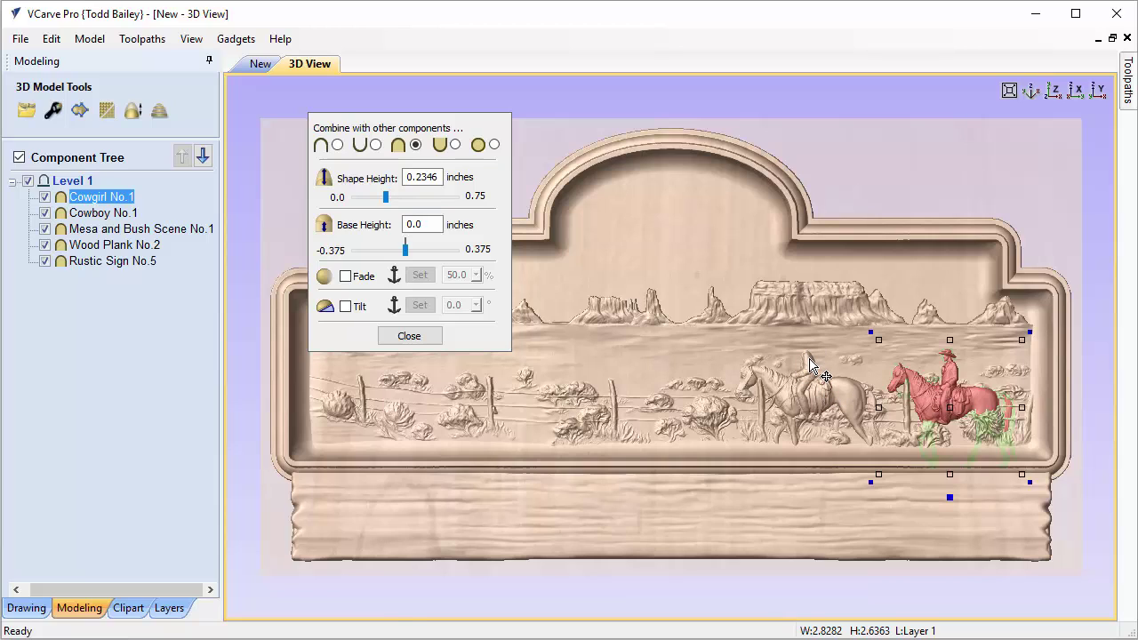
click(789, 397)
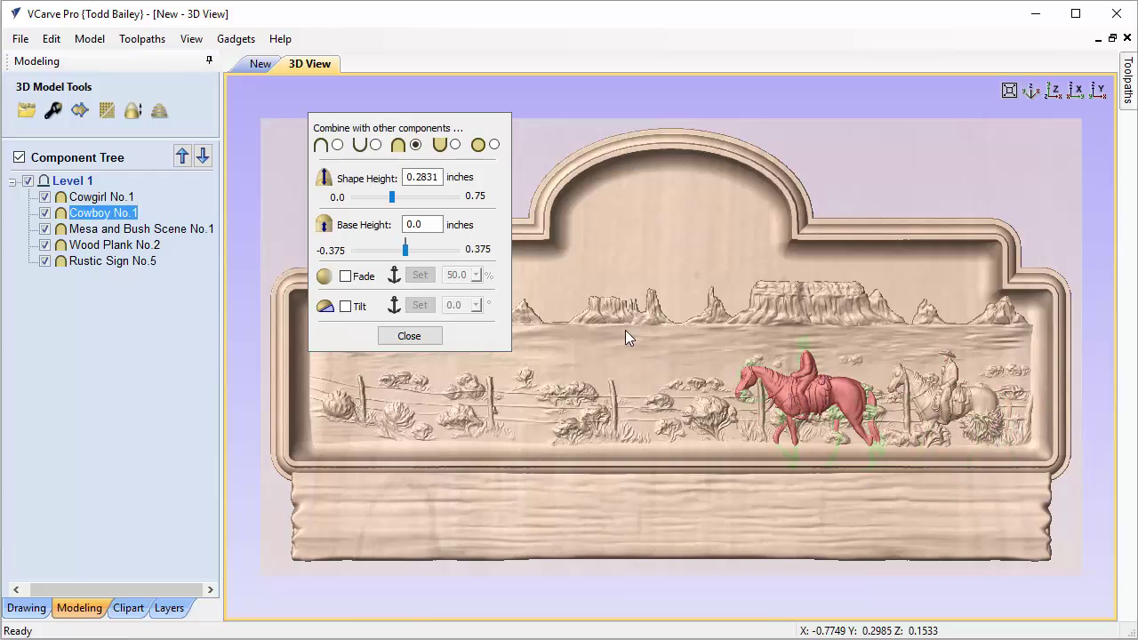
- Set the shape height of both the cowboy and the cowgirl components to 0.25 inches
drag(421, 179, 451, 181)
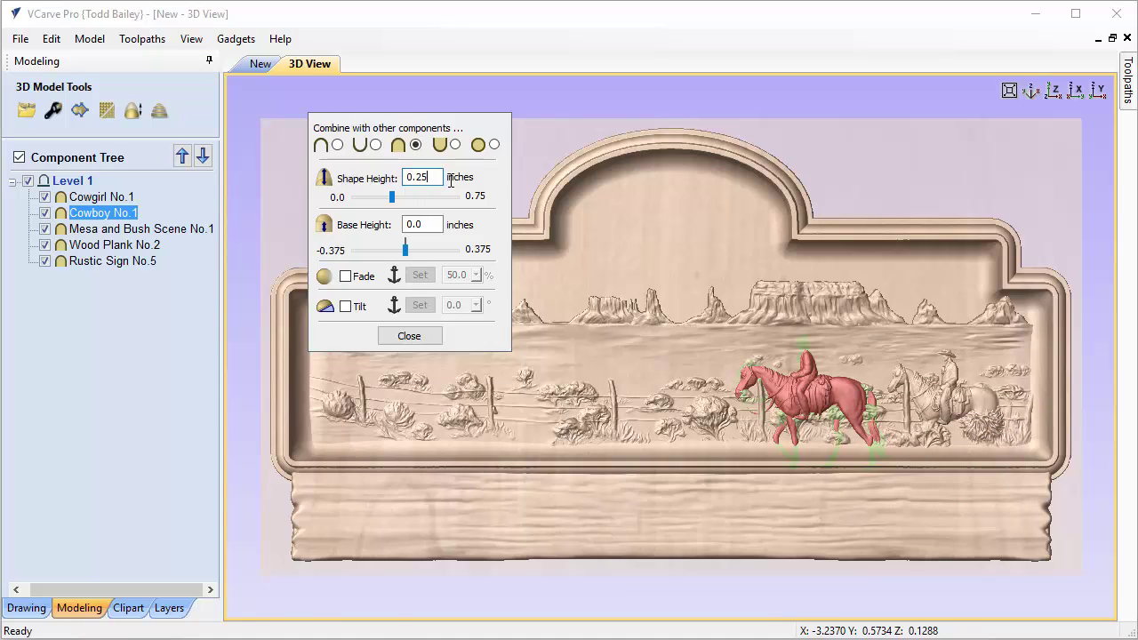
text(25)
key(Return)
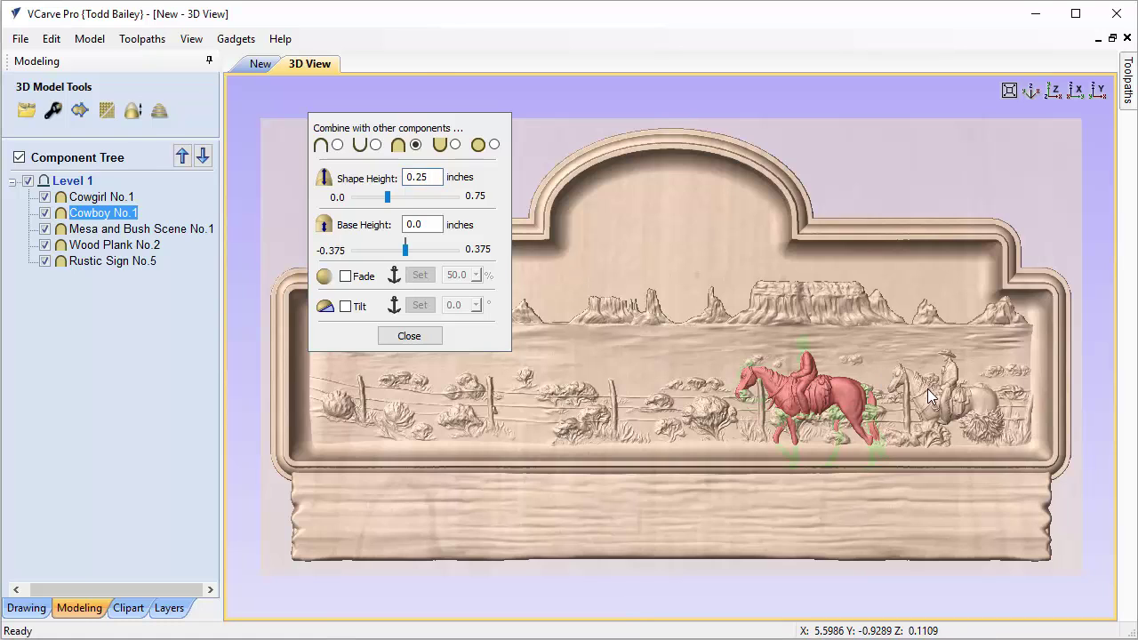
click(927, 388)
drag(415, 177, 468, 182)
key(Return)
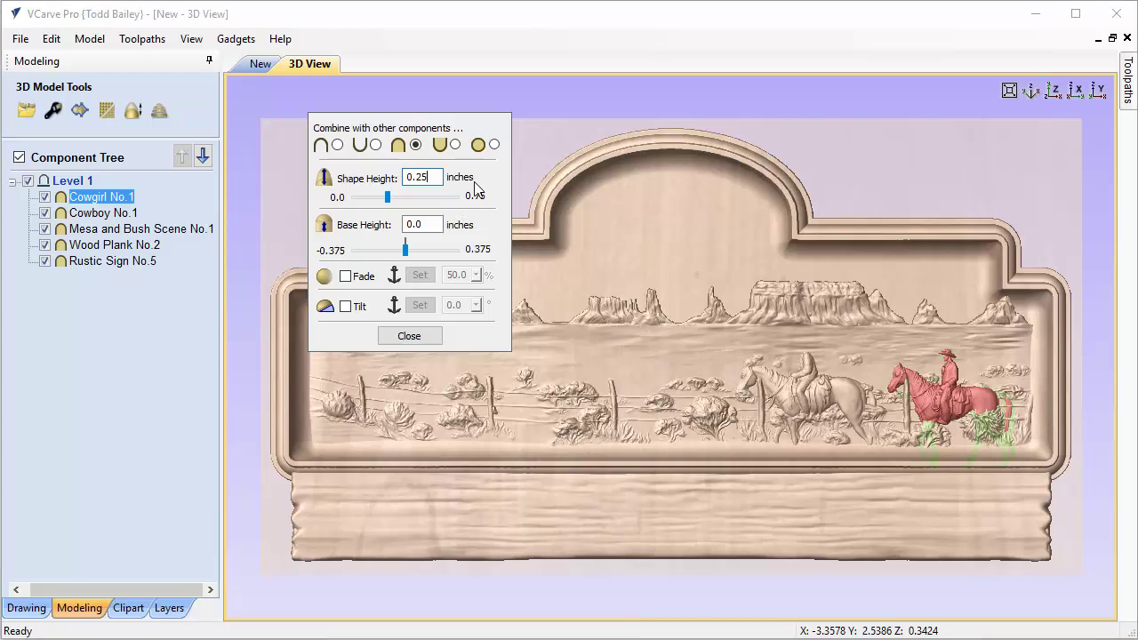
- Raise the cowboy component's base height to 0.05 inches and further to 0.1 inches so the figure stands out from the background scene
click(809, 408)
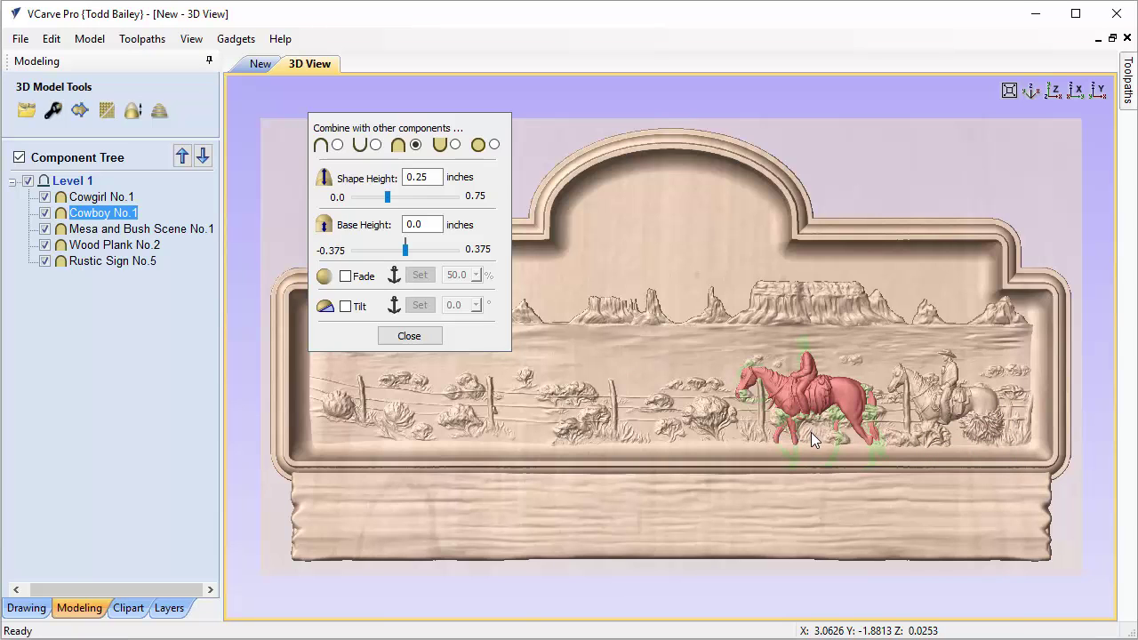
drag(696, 504, 775, 464)
scroll(908, 369, up, 4)
middle_drag(908, 370, 602, 402)
mouse_move(661, 430)
mouse_down()
mouse_move(686, 438)
mouse_move(673, 417)
mouse_move(653, 421)
mouse_up()
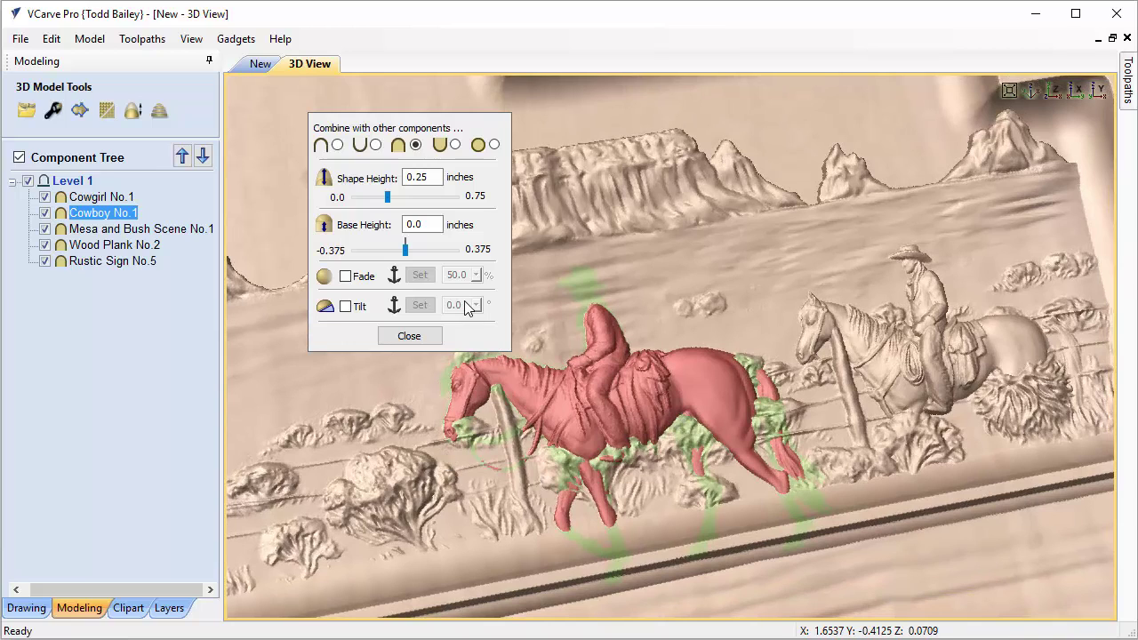
double_click(404, 225)
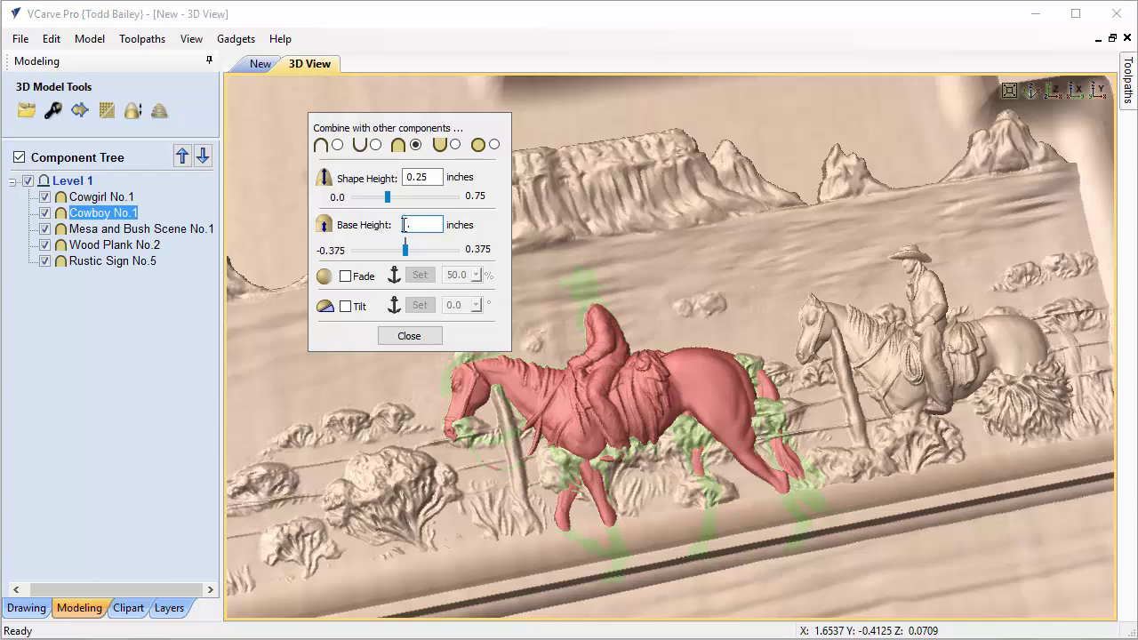
text(.05)
key(Return)
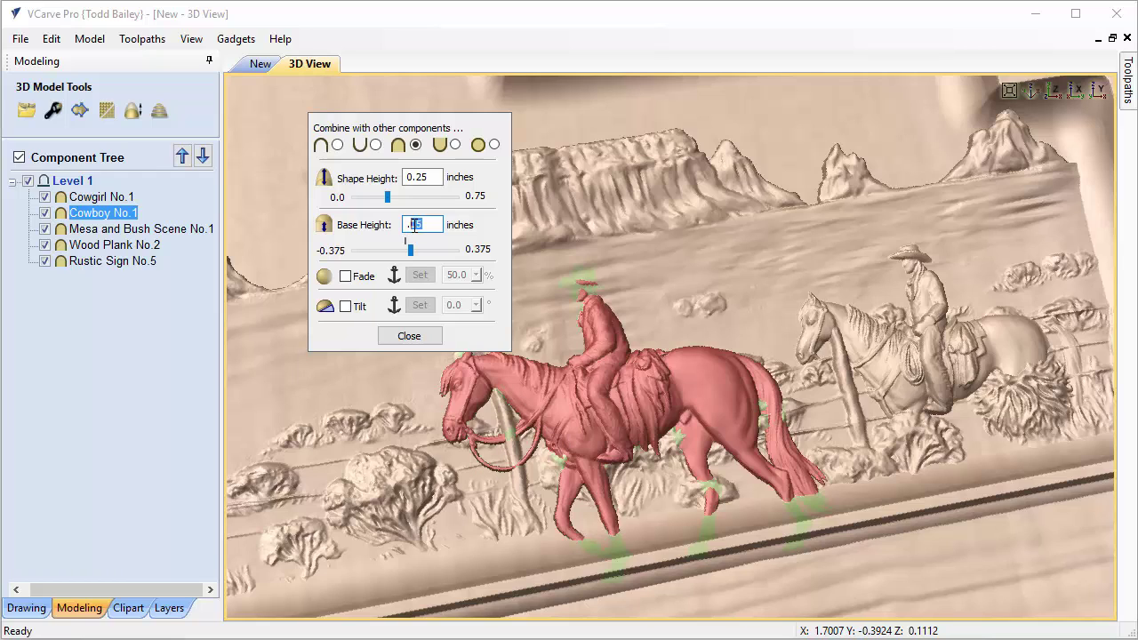
key(Return)
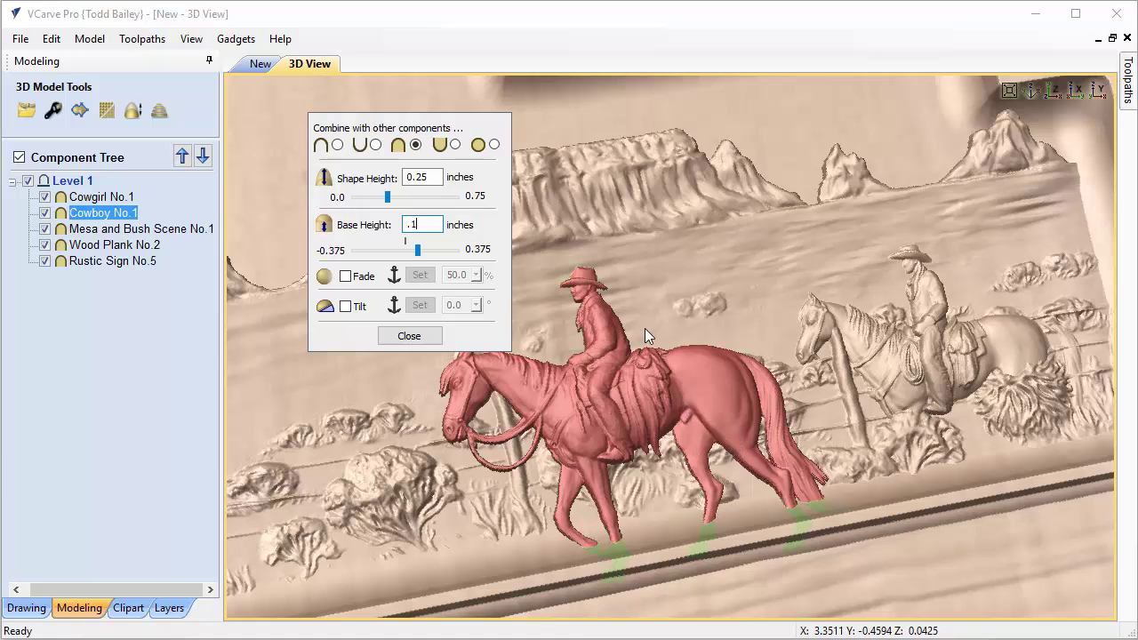
drag(655, 324, 615, 339)
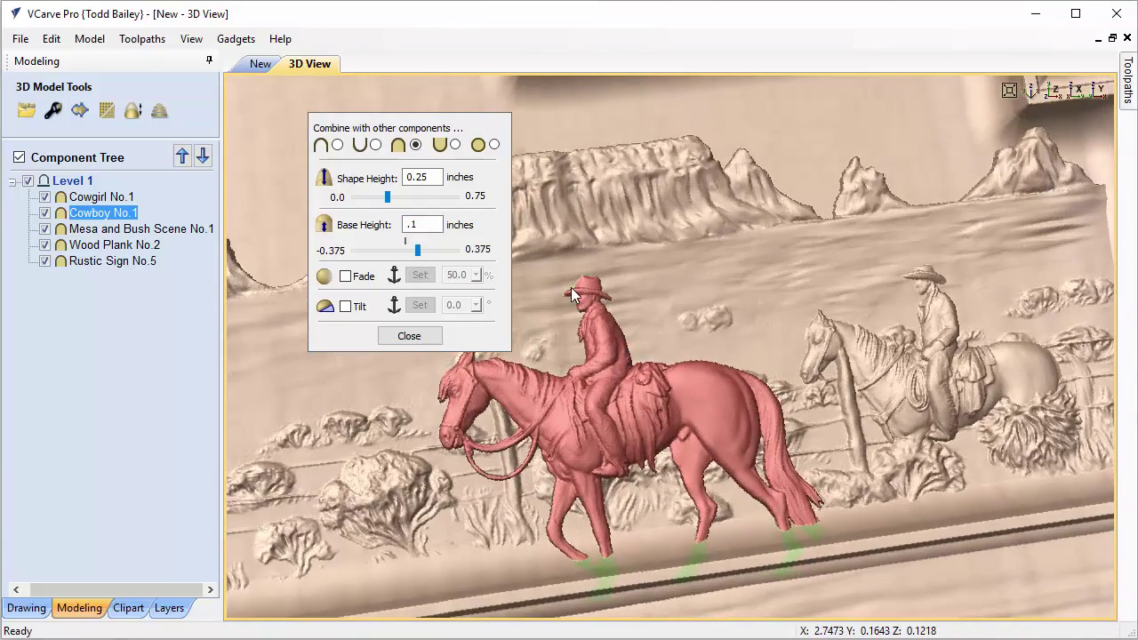
scroll(578, 288, up, 5)
middle_drag(790, 313, 876, 326)
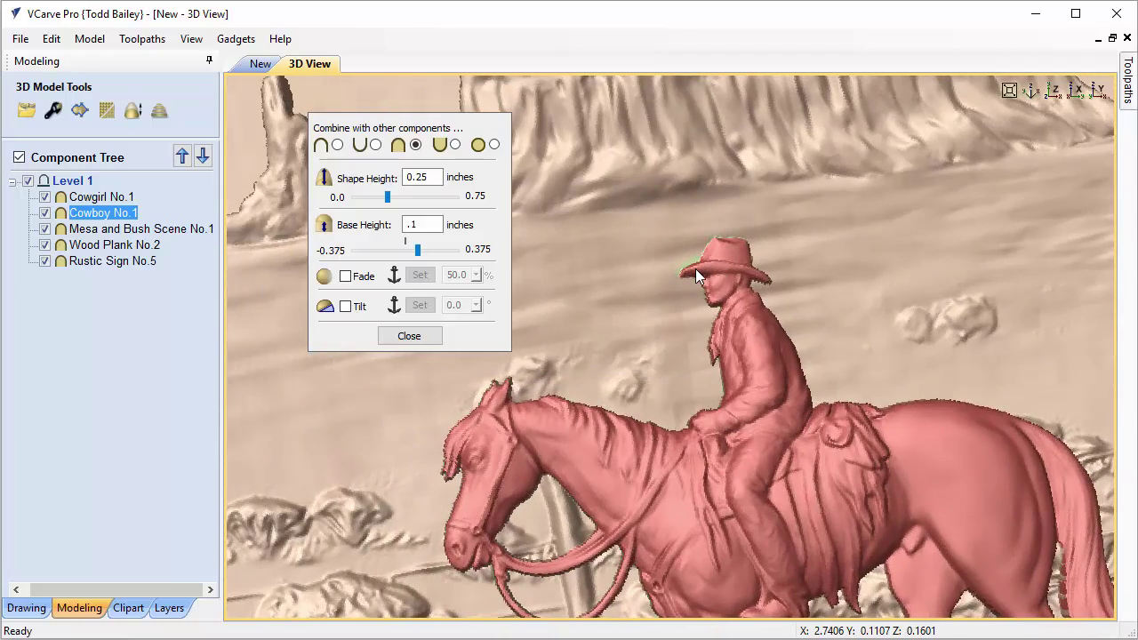
scroll(696, 269, down, 5)
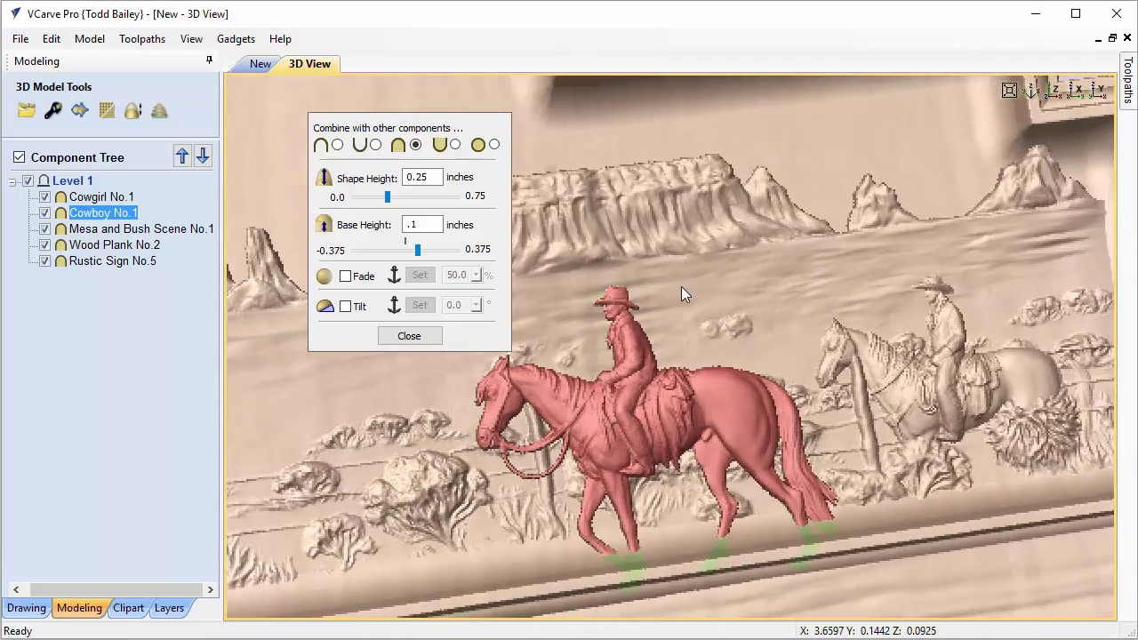
- Set the cowgirl component's base height to 0.1 inches
drag(682, 287, 887, 331)
click(912, 400)
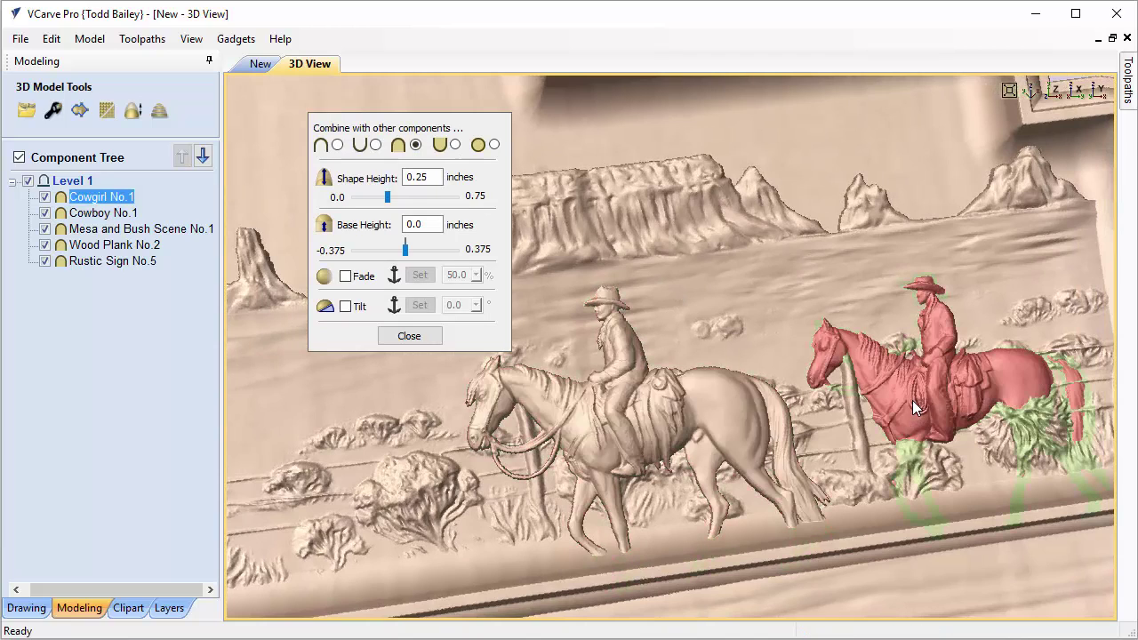
double_click(406, 225)
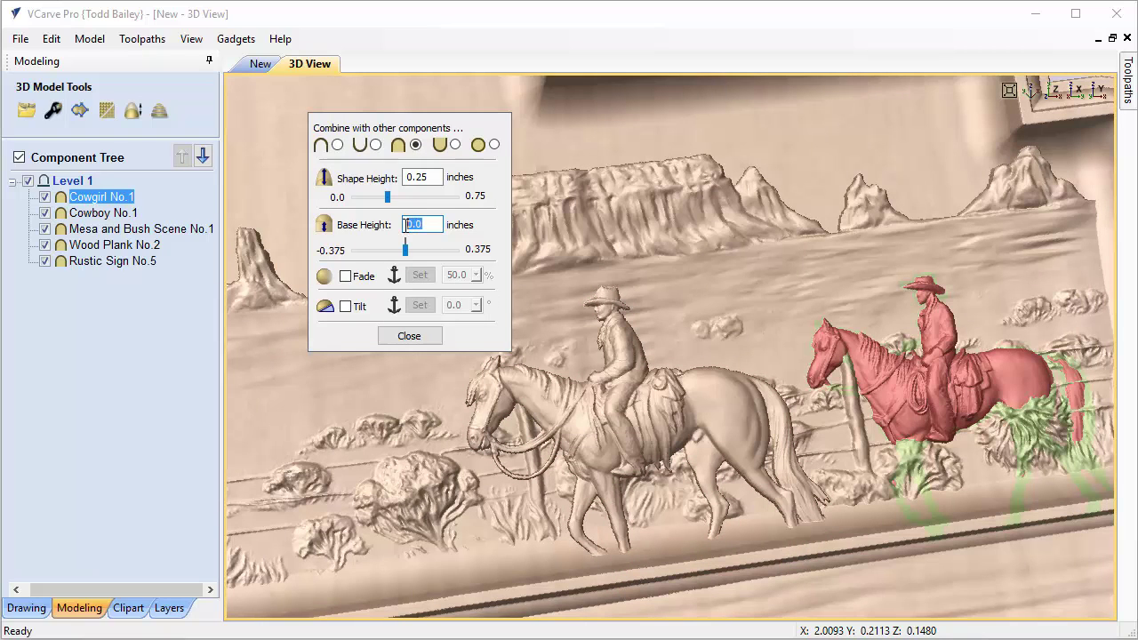
text(.1)
key(Return)
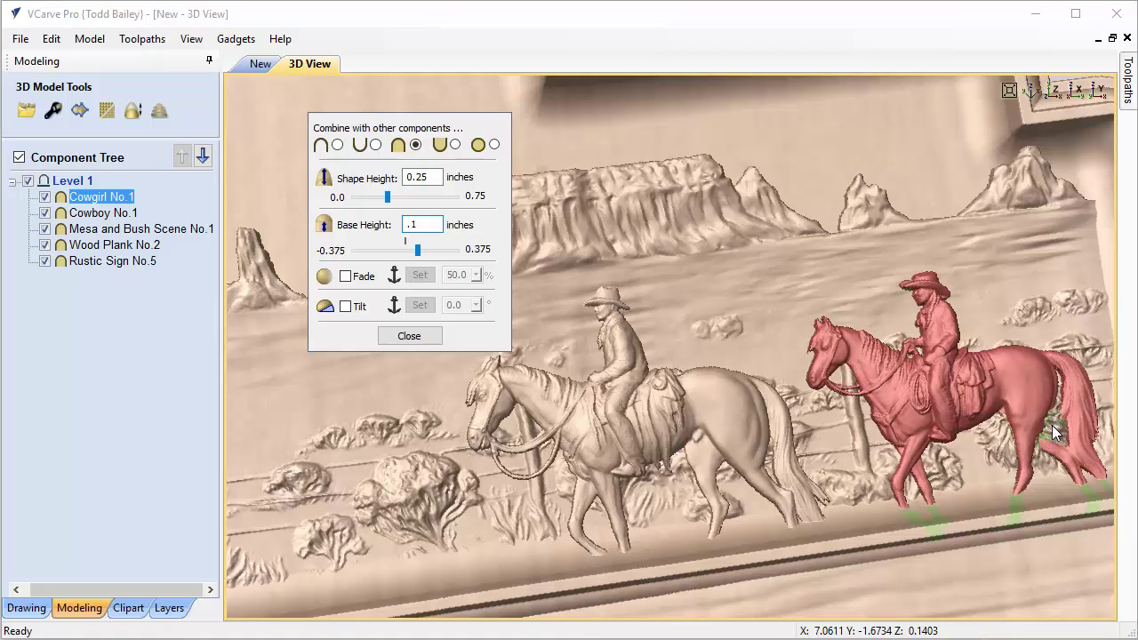
drag(939, 426, 793, 424)
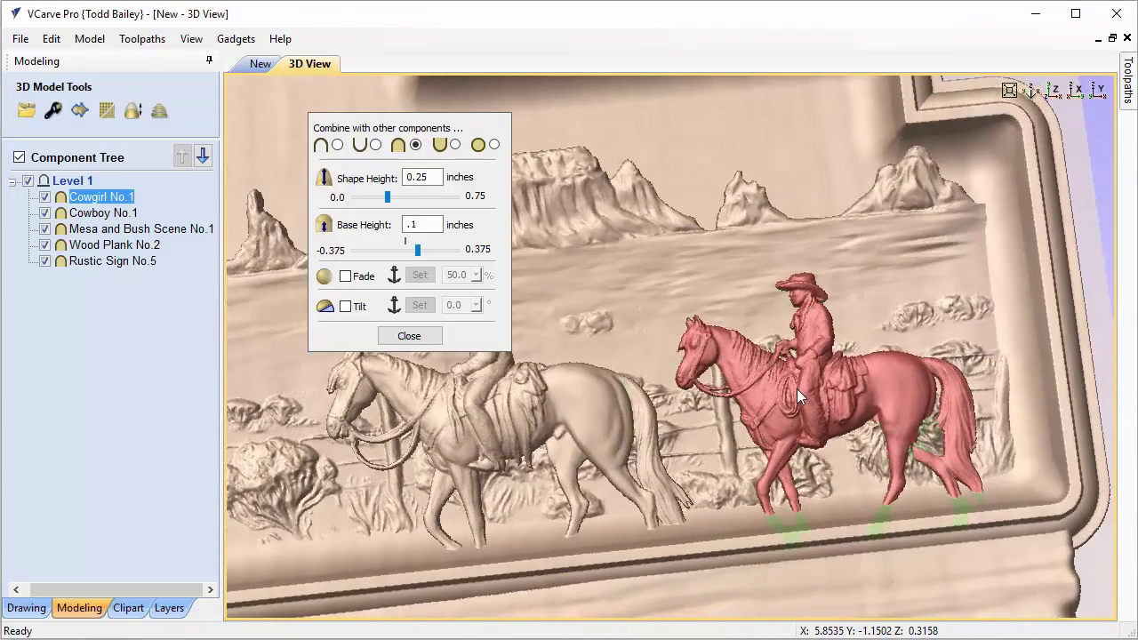
key(Return)
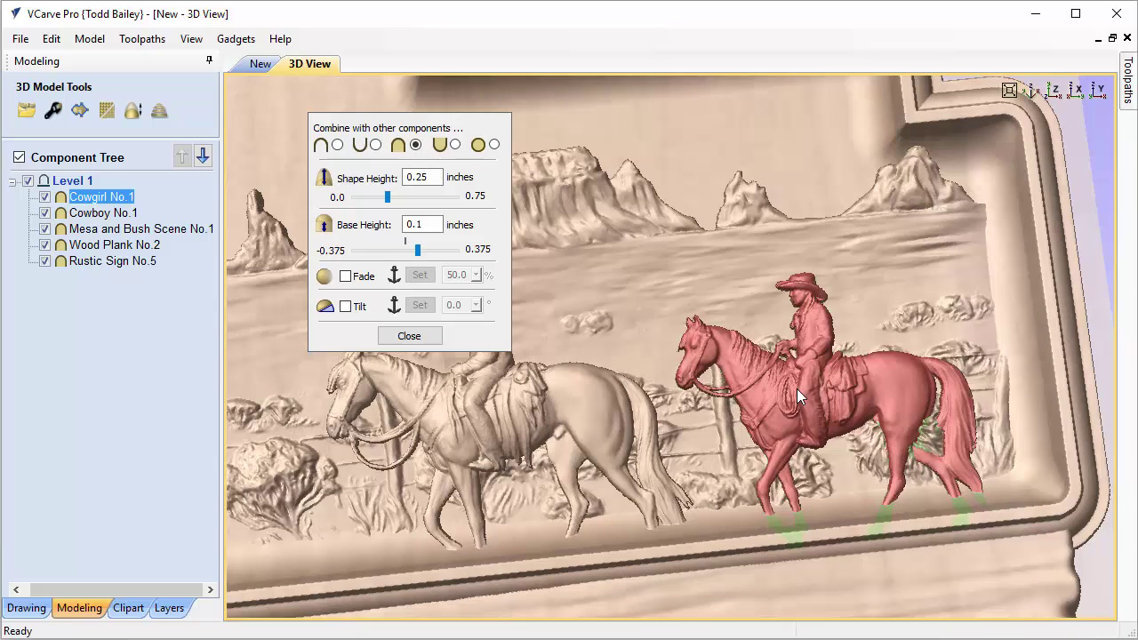
- Nudge the cowgirl slightly right towards the frame edge and raise her base height to 0.15 inches
key(Right)
key(Right)
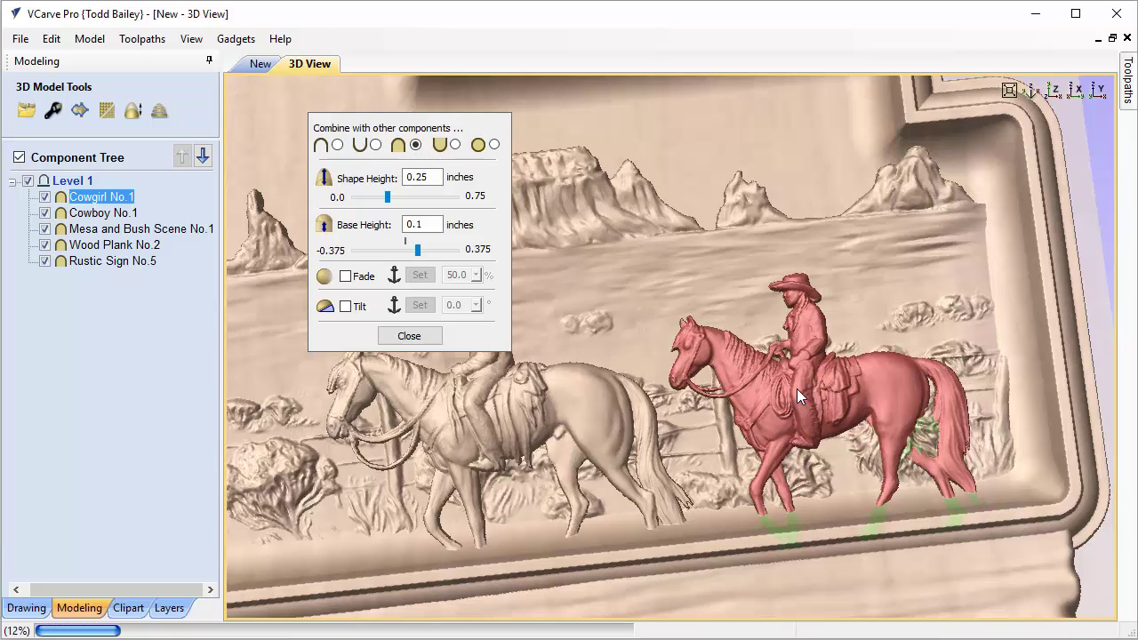
key(Right)
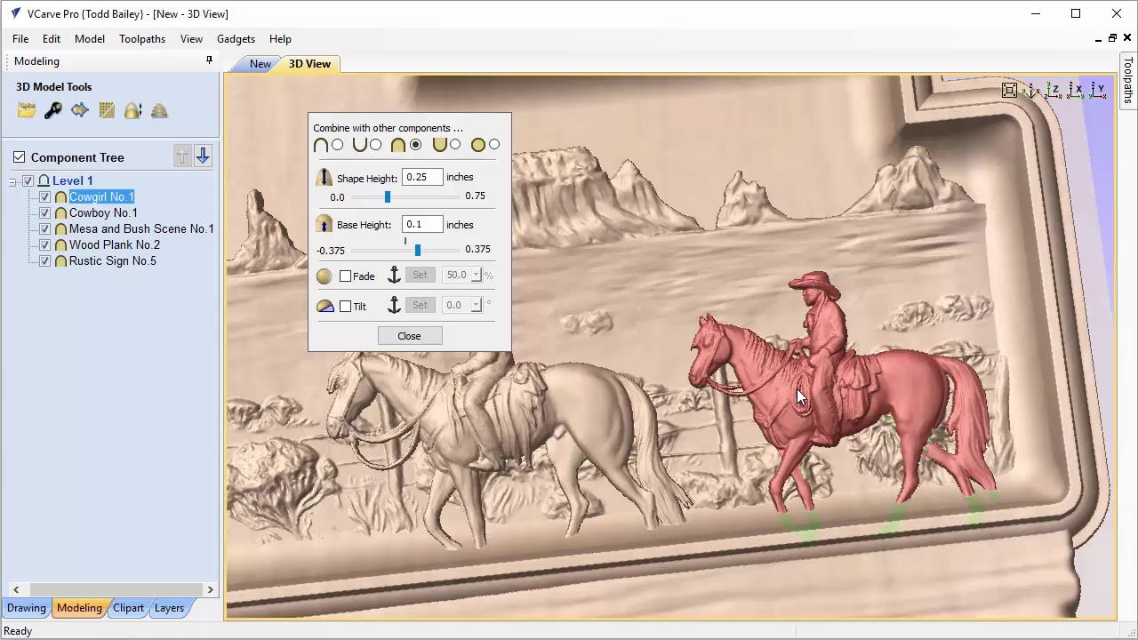
click(432, 227)
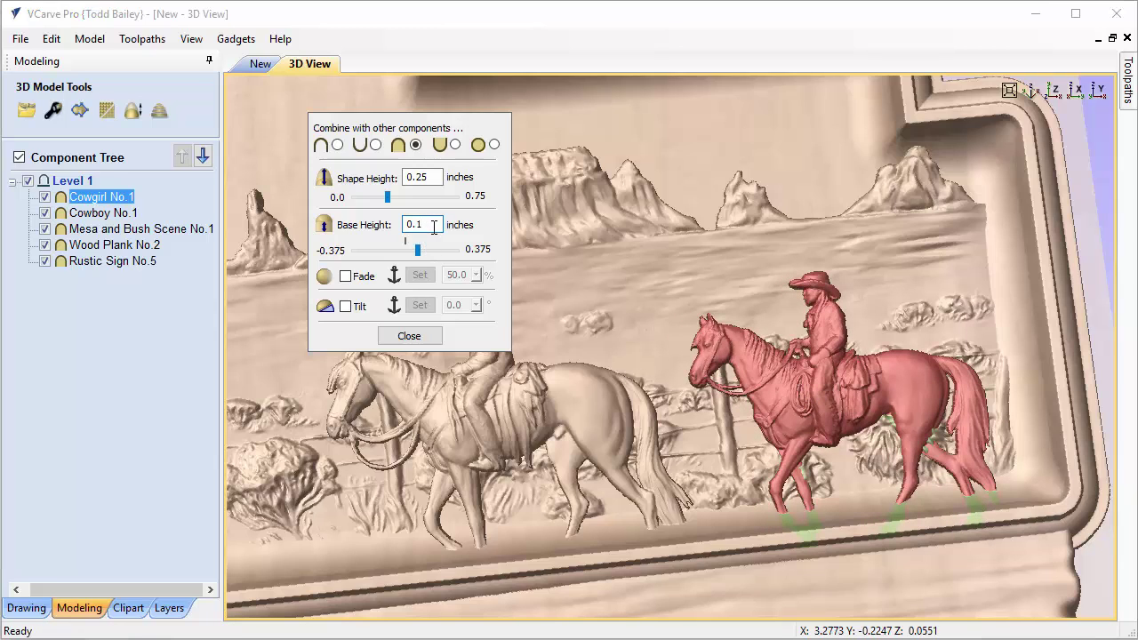
text(5)
key(Return)
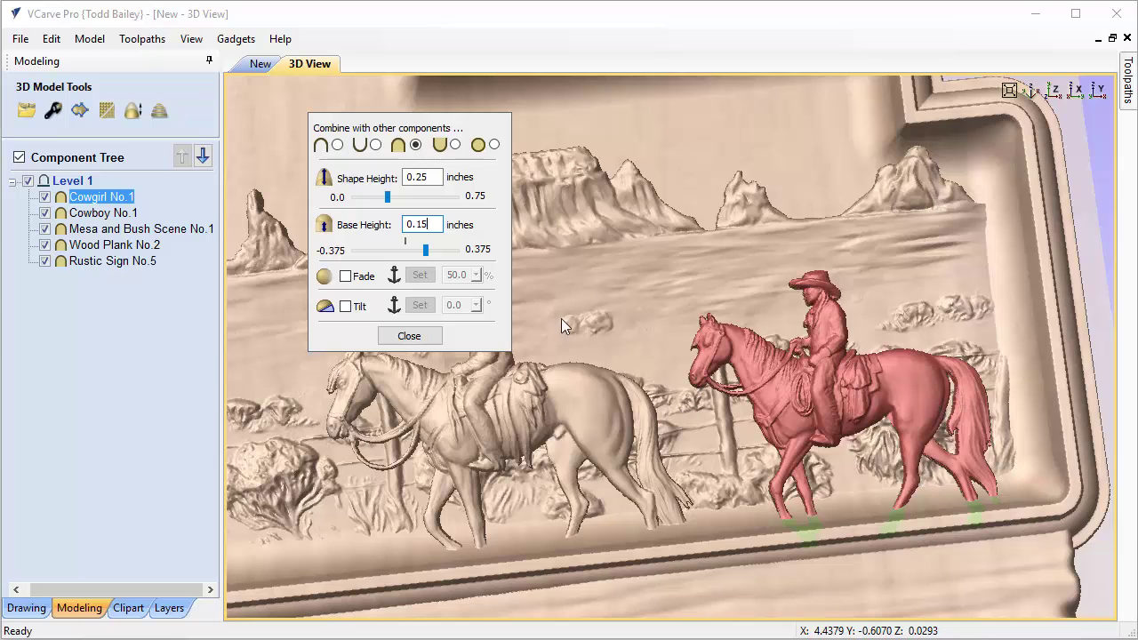
- Enable Tilt on the cowboy component and set its anchor and direction, with the second point just beside the rider's hat
drag(413, 133, 935, 122)
click(1054, 90)
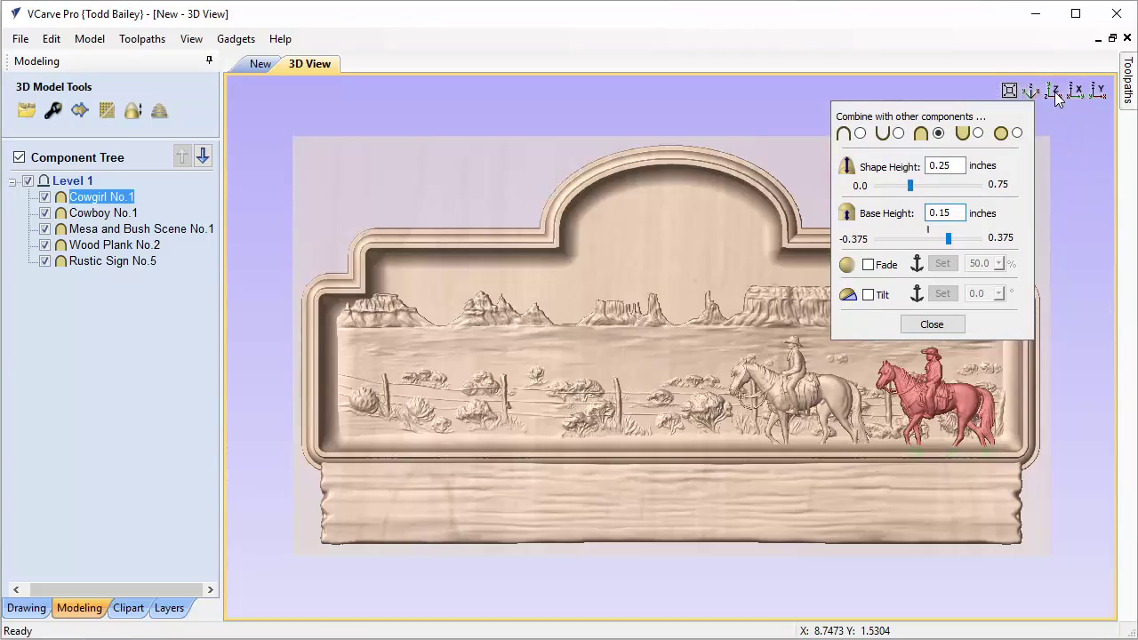
scroll(860, 420, up, 4)
middle_drag(862, 422, 618, 306)
scroll(580, 430, up, 4)
click(595, 333)
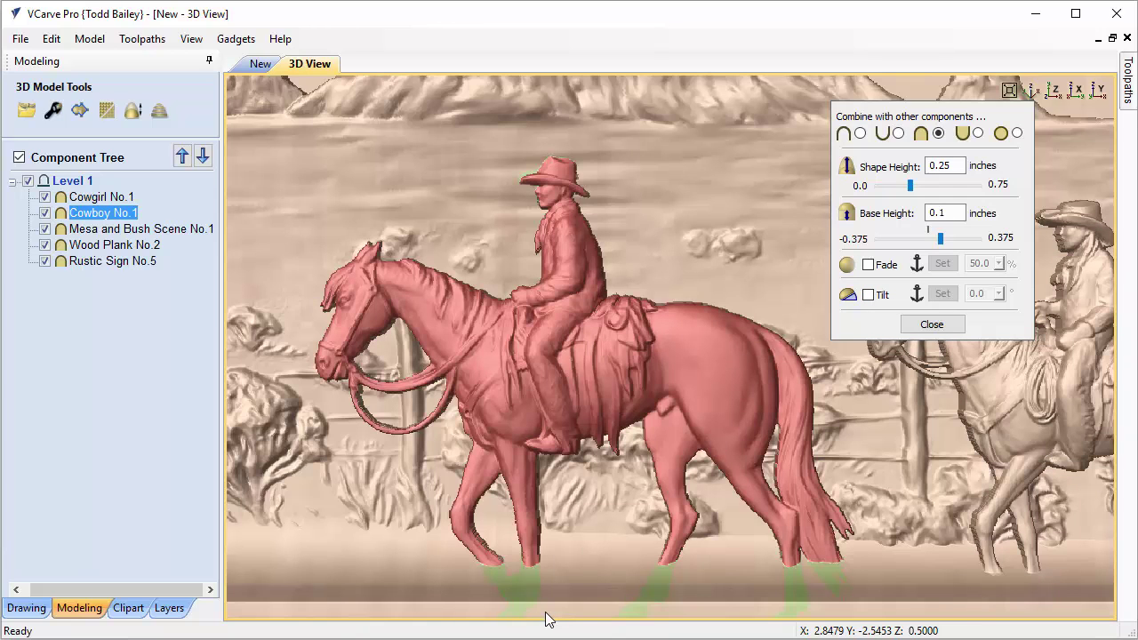
middle_drag(630, 444, 632, 418)
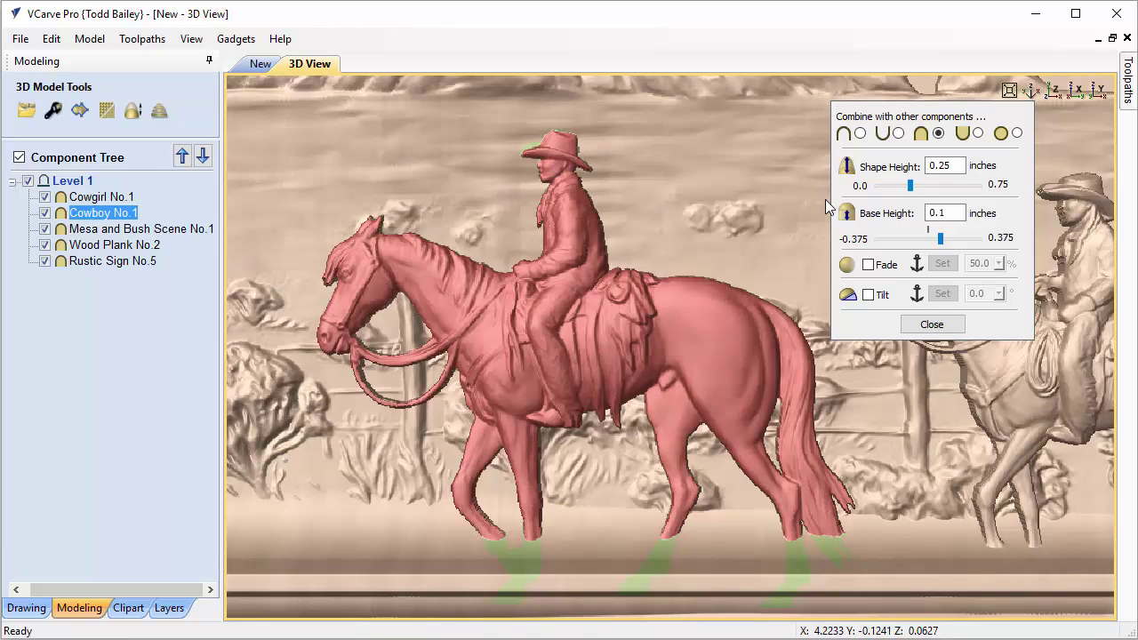
click(868, 295)
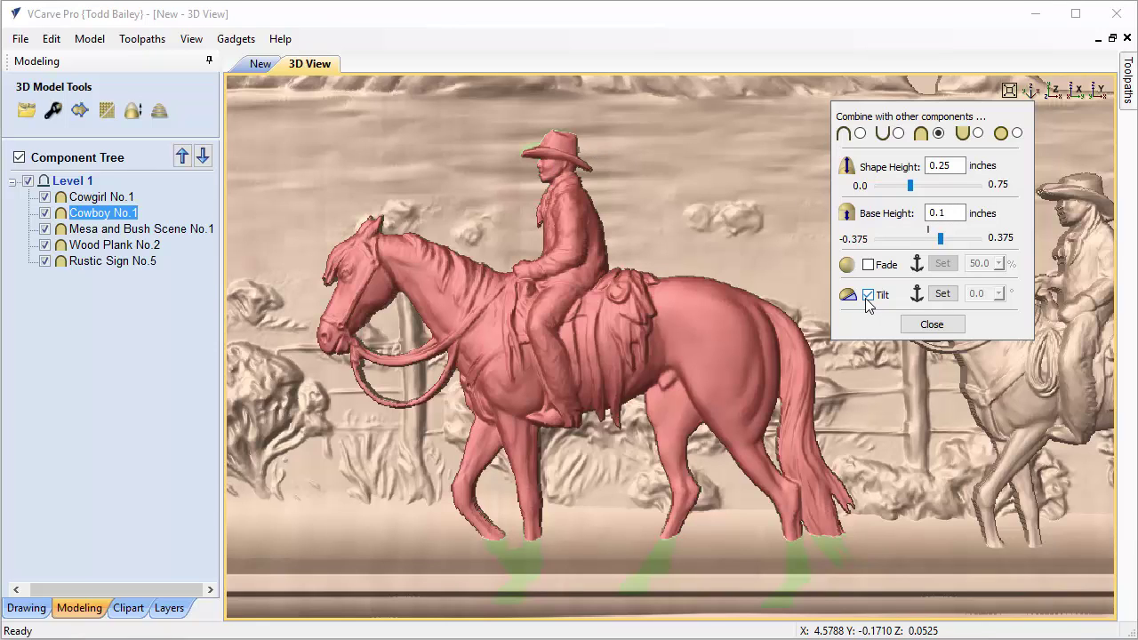
click(942, 294)
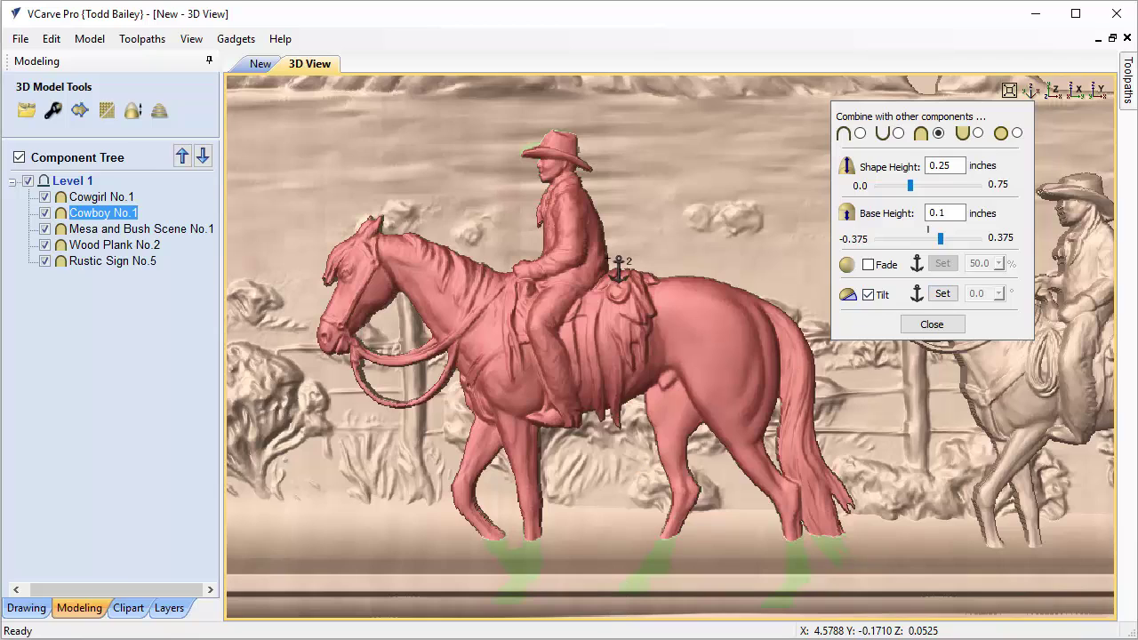
click(613, 132)
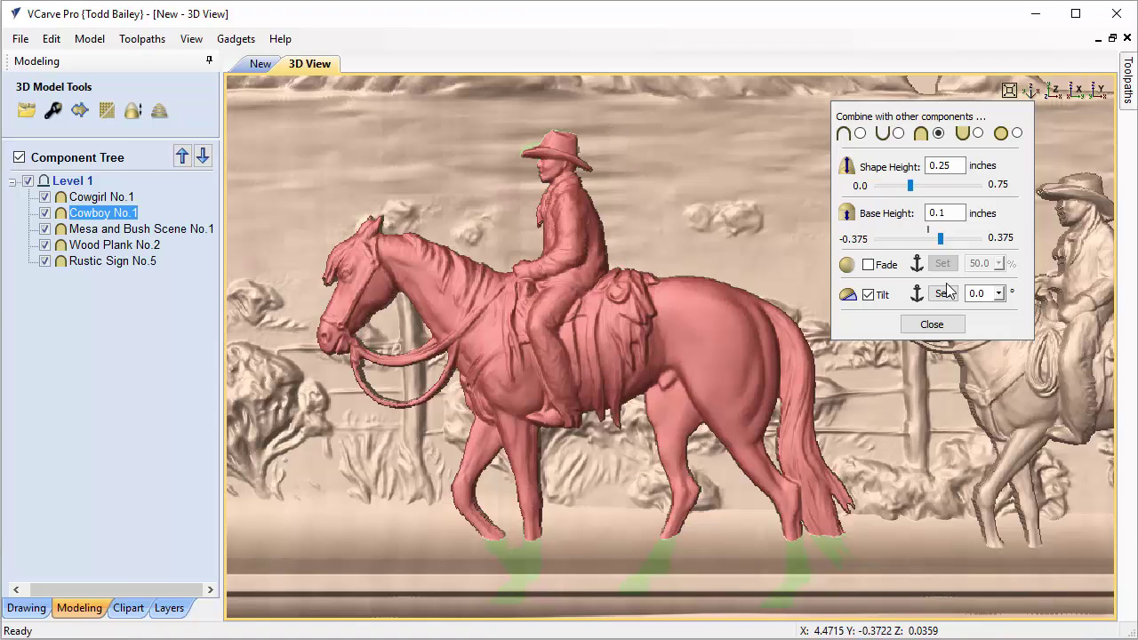
- Set the cowboy's tilt angle to 0.5 degrees and increase it to 0.55 degrees, checking the relief from an angle and from above
drag(987, 294, 937, 294)
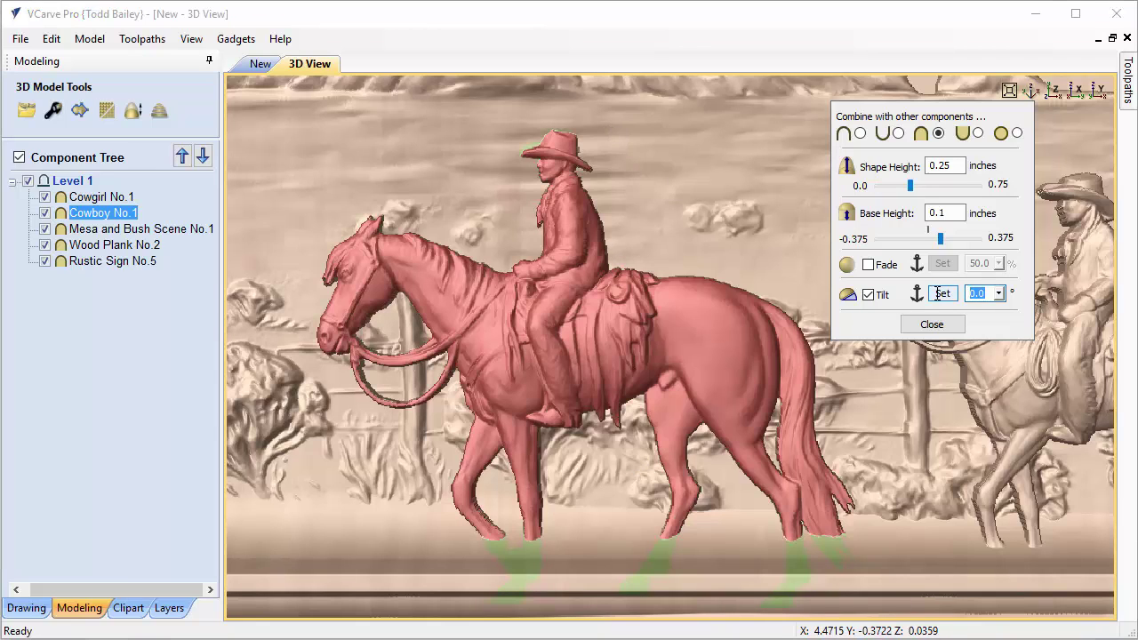
text(.5)
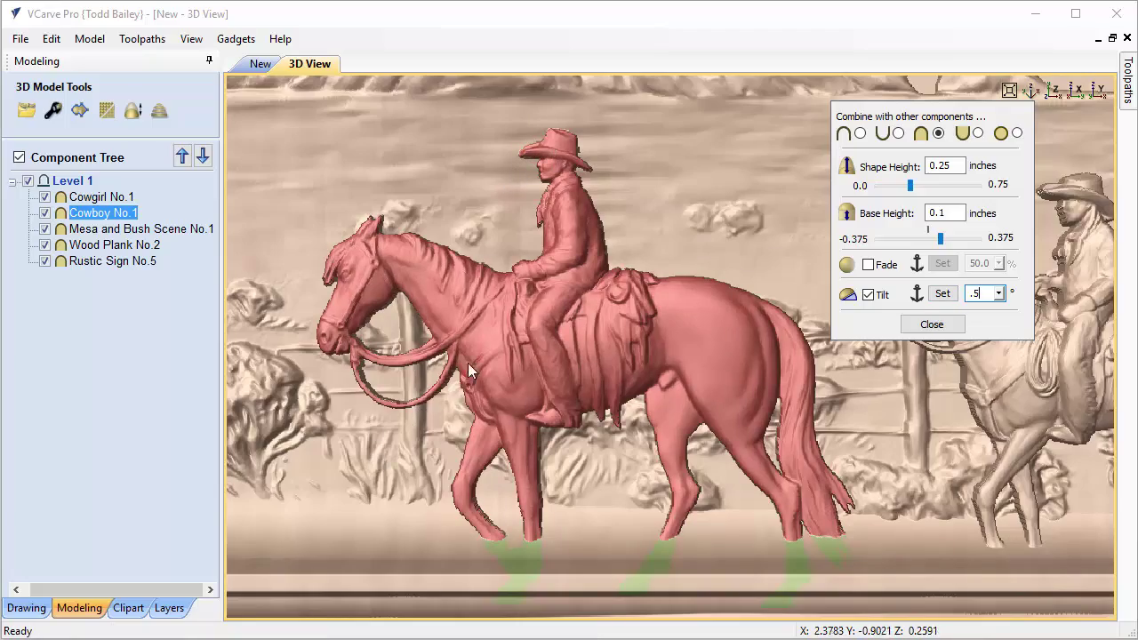
drag(338, 430, 434, 459)
drag(412, 268, 553, 282)
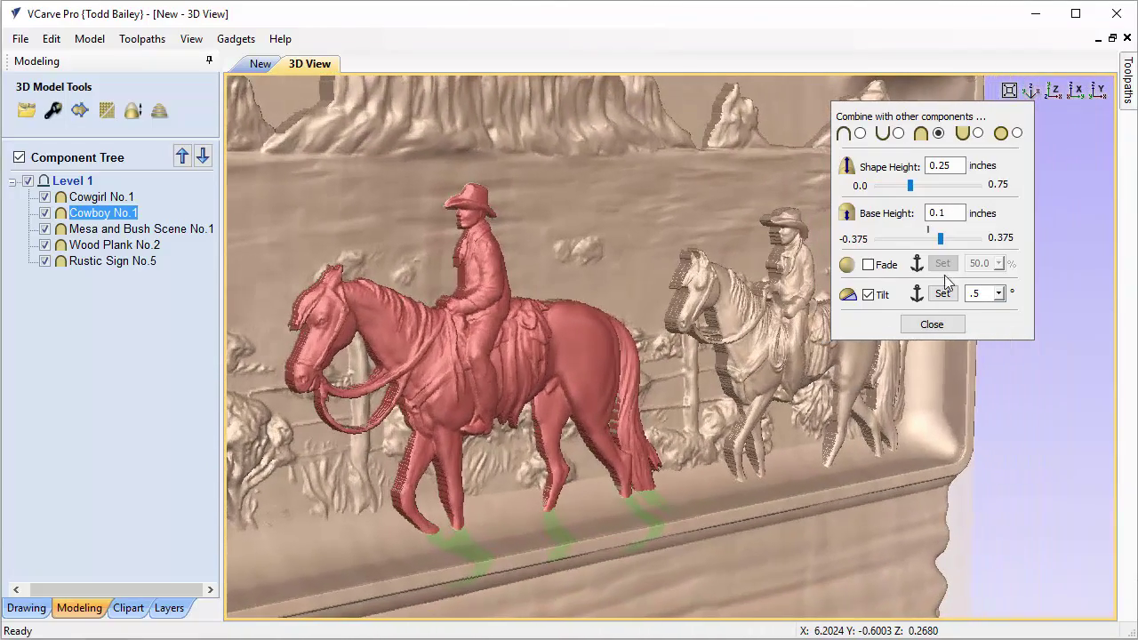
click(982, 294)
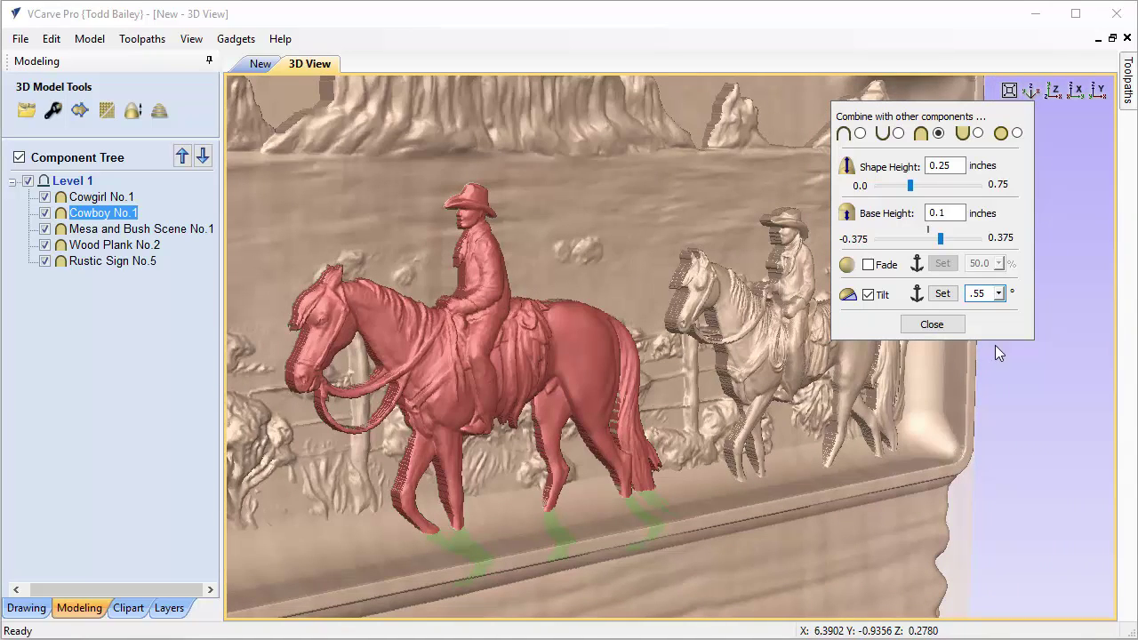
click(1052, 91)
scroll(861, 436, up, 3)
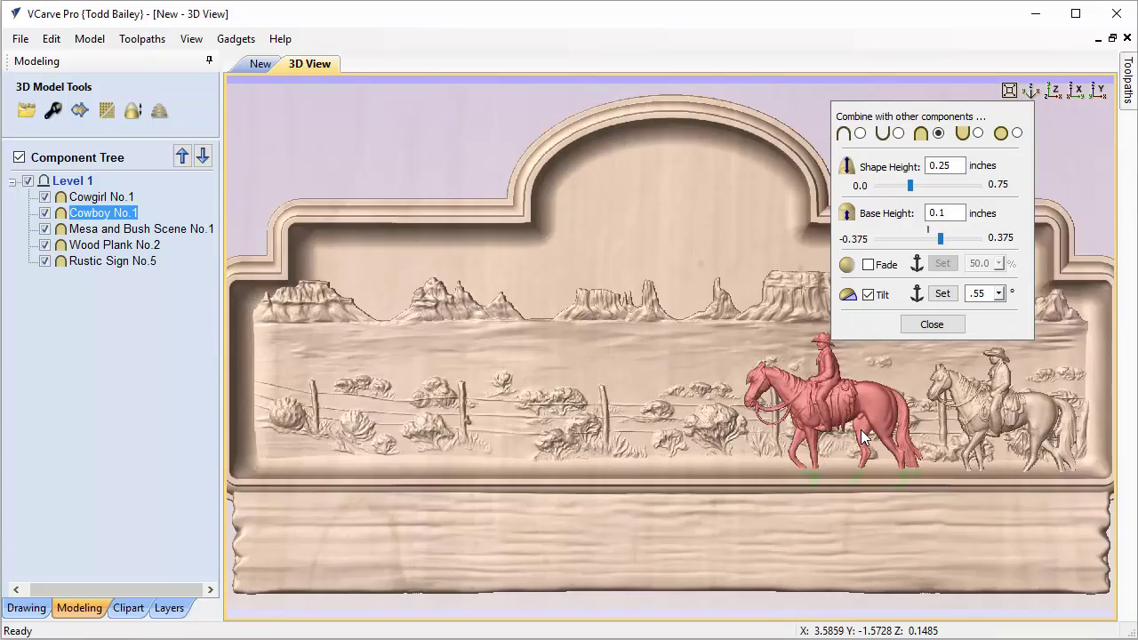
scroll(840, 444, down, 3)
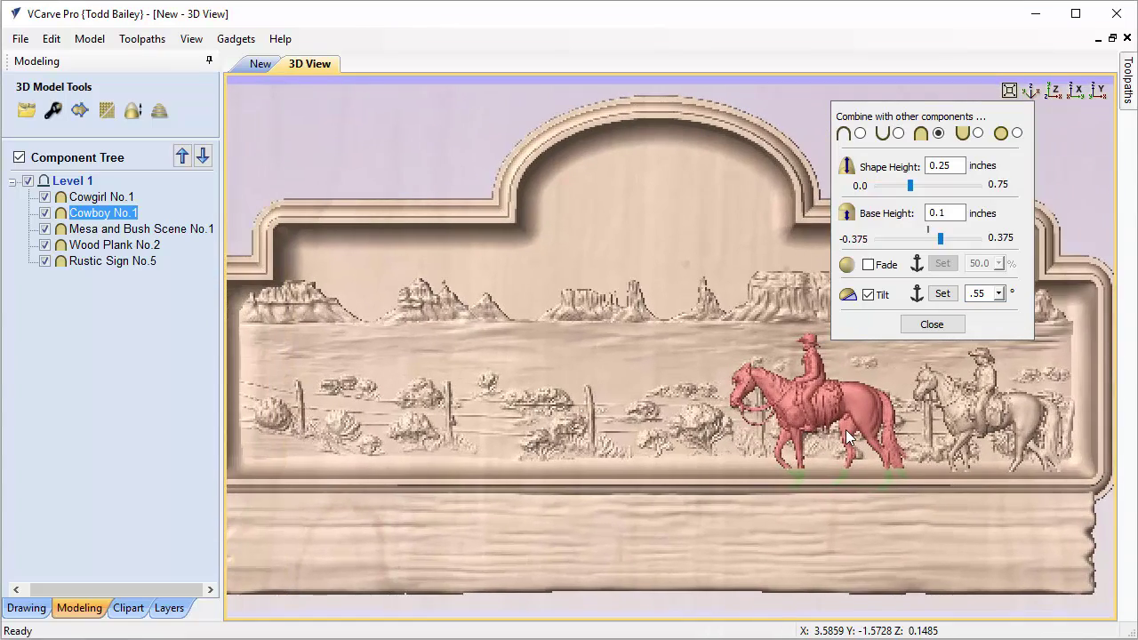
click(1054, 93)
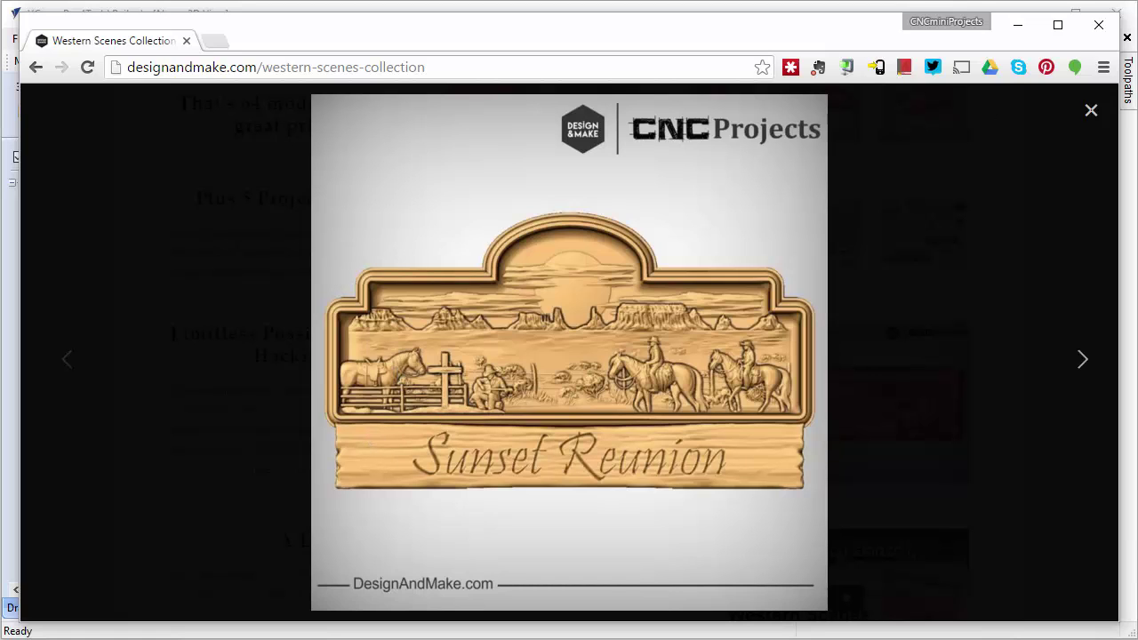
- Add the Fence No.2 clipart from the Western Scenes - Cattle Roping folder and place it in the frame's lower-left corner
click(1019, 32)
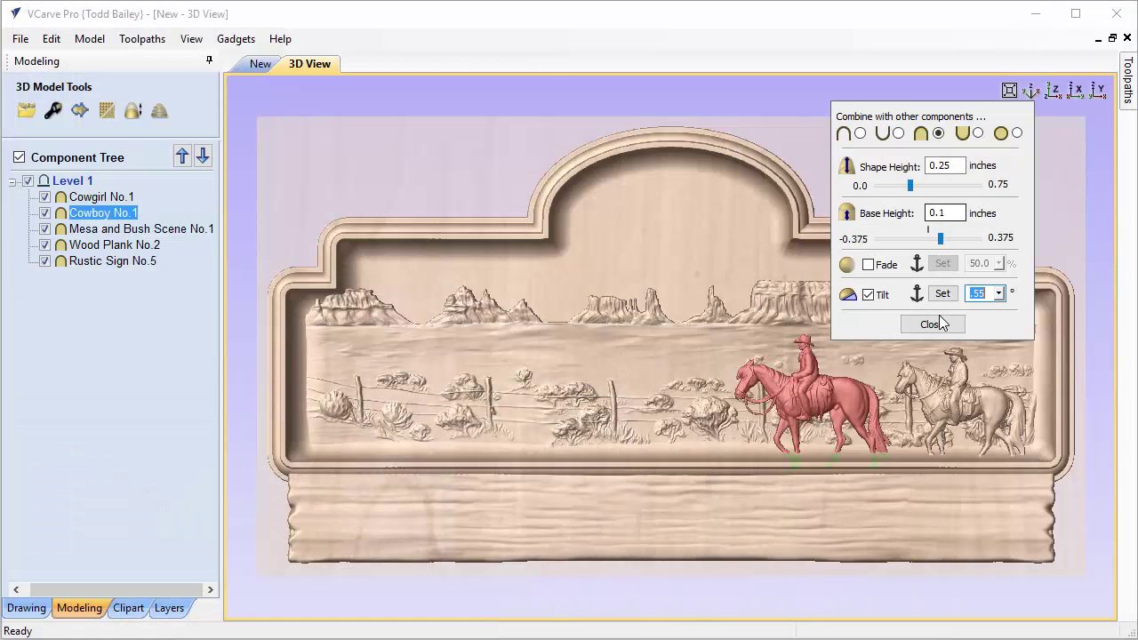
click(128, 608)
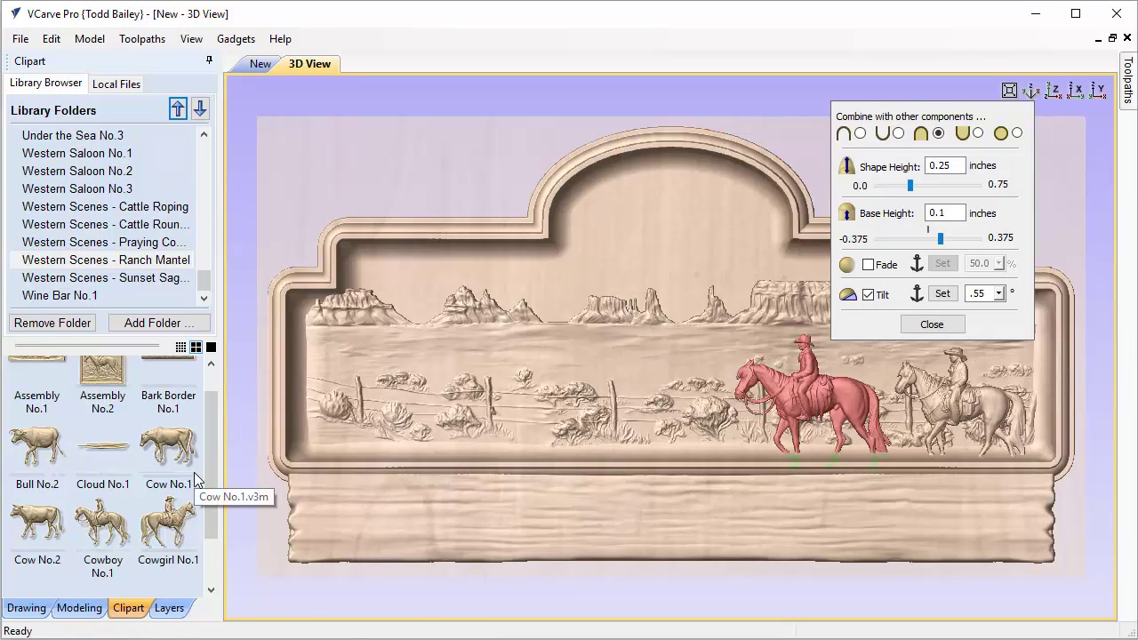
click(167, 210)
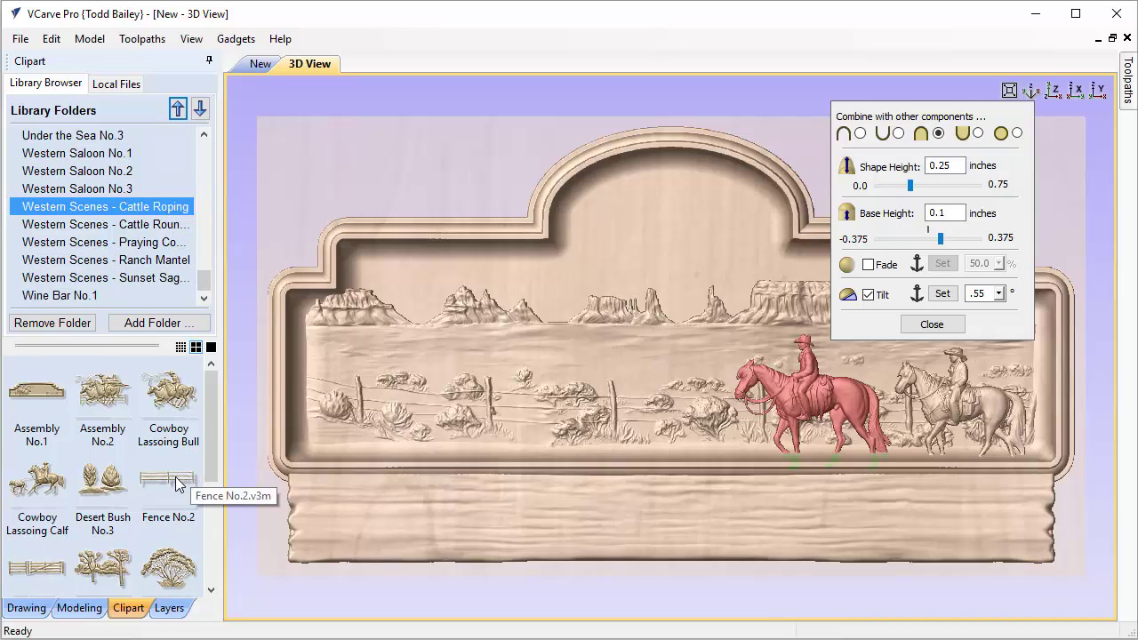
drag(178, 484, 676, 361)
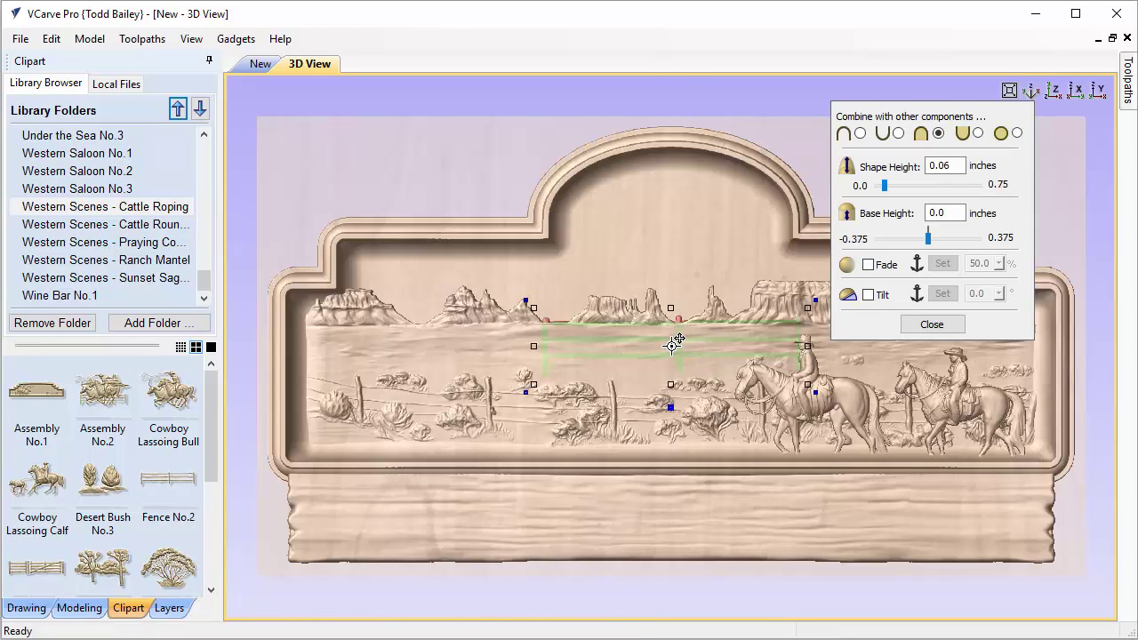
drag(677, 340, 432, 444)
- Scale the fence down to about 4.67 by 1.12 inches, comparing it with the Sunset Reunion reference image
drag(554, 394, 540, 402)
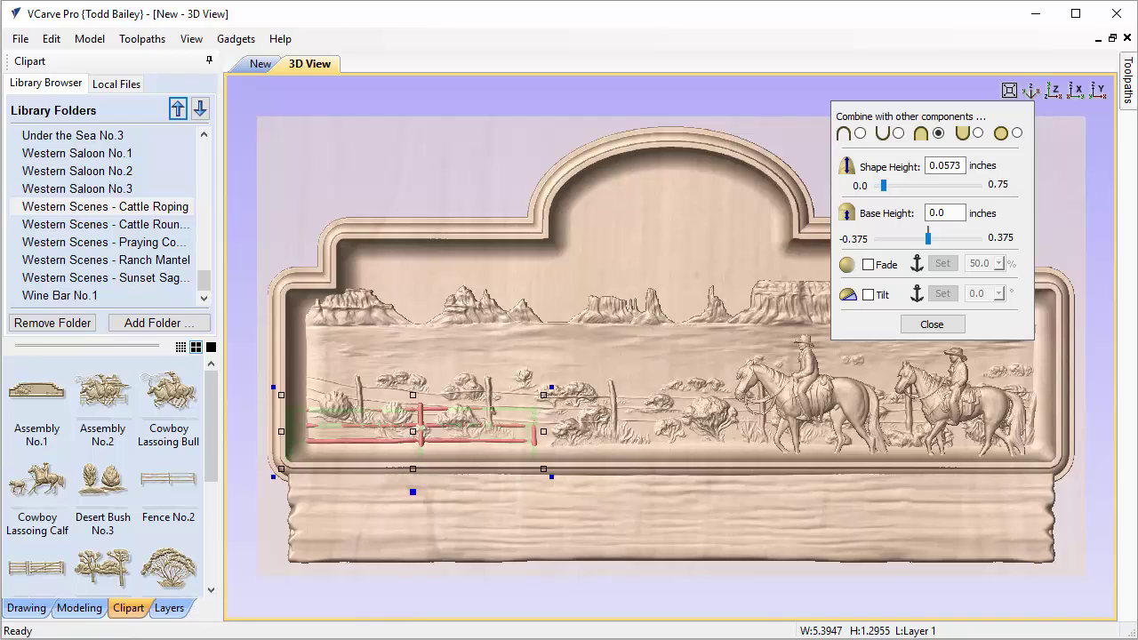
key(alt+Tab)
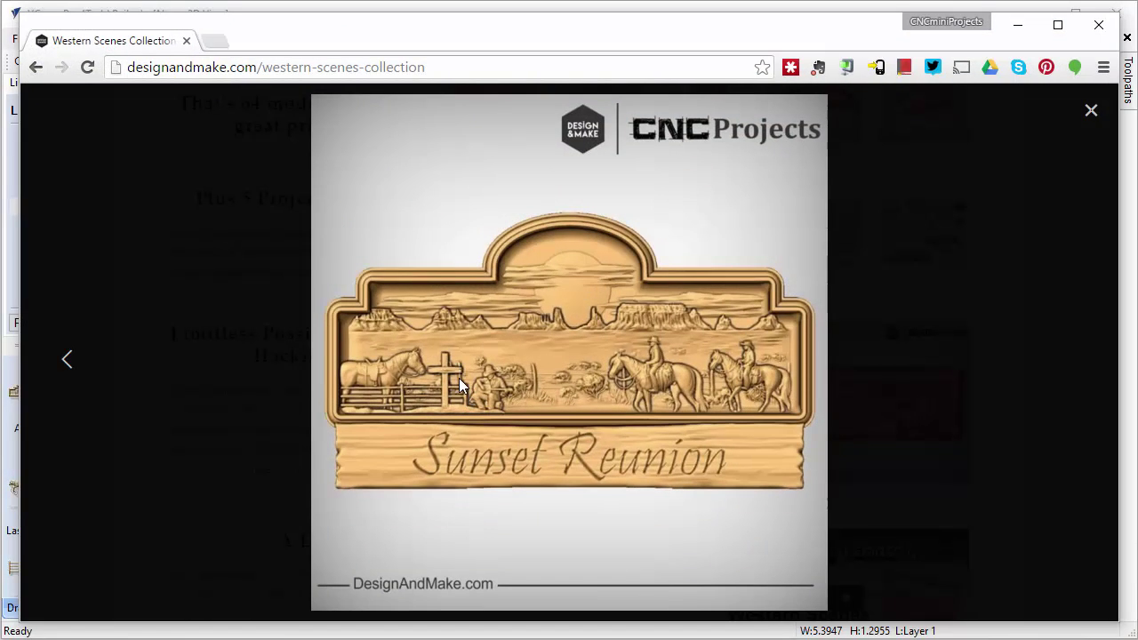
click(1018, 26)
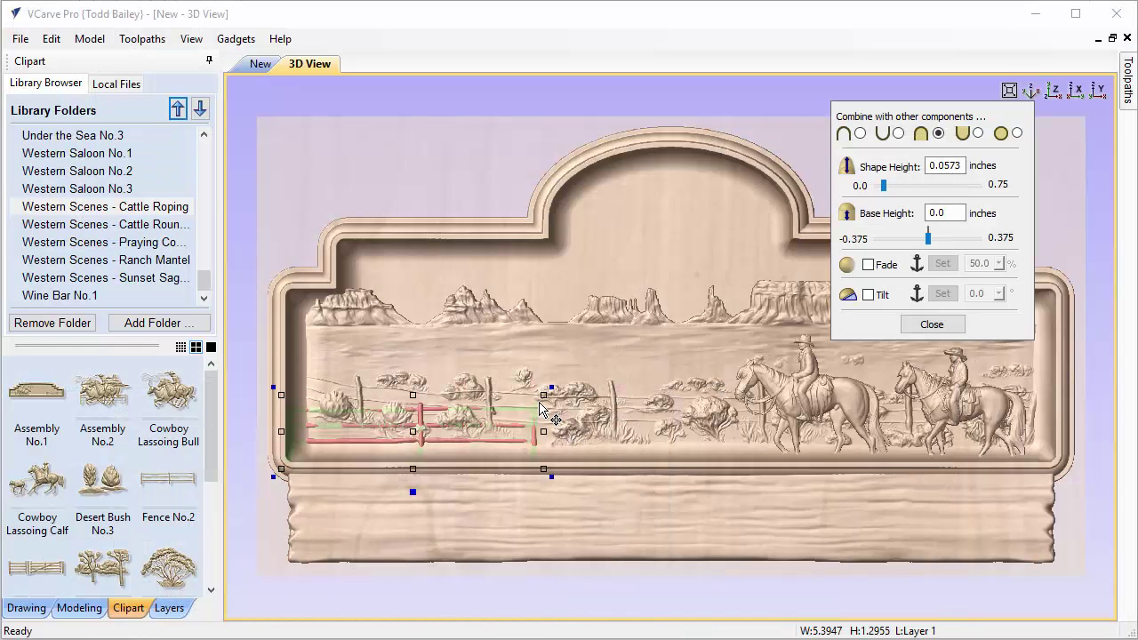
drag(543, 395, 524, 418)
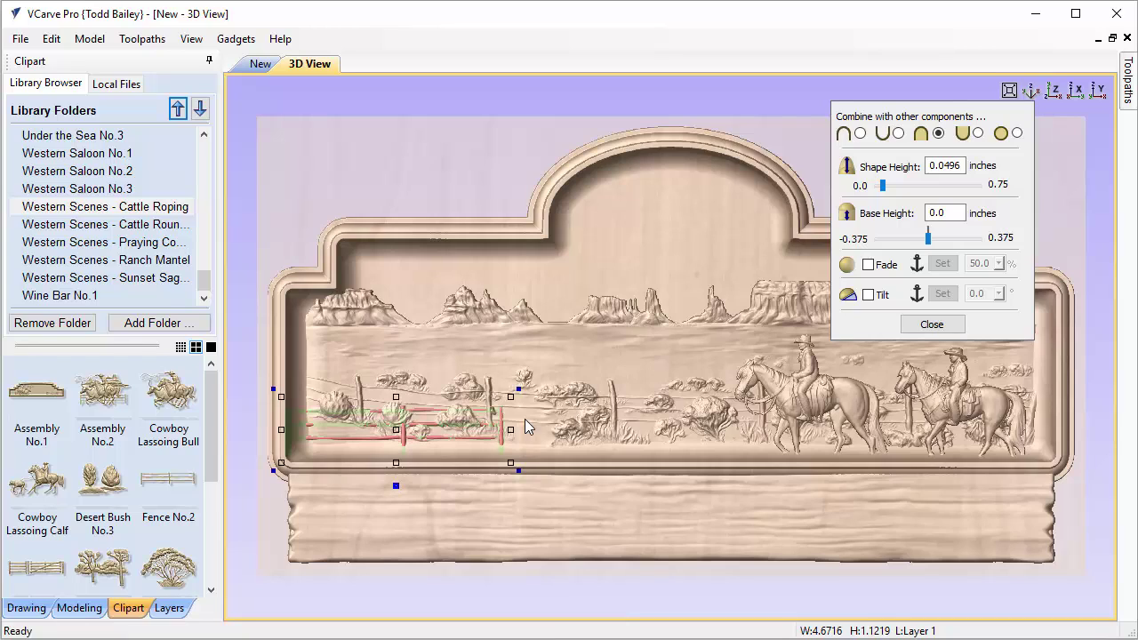
- Set the fence's shape height to 0.25 inches and its base height to 0.1 inches
click(962, 165)
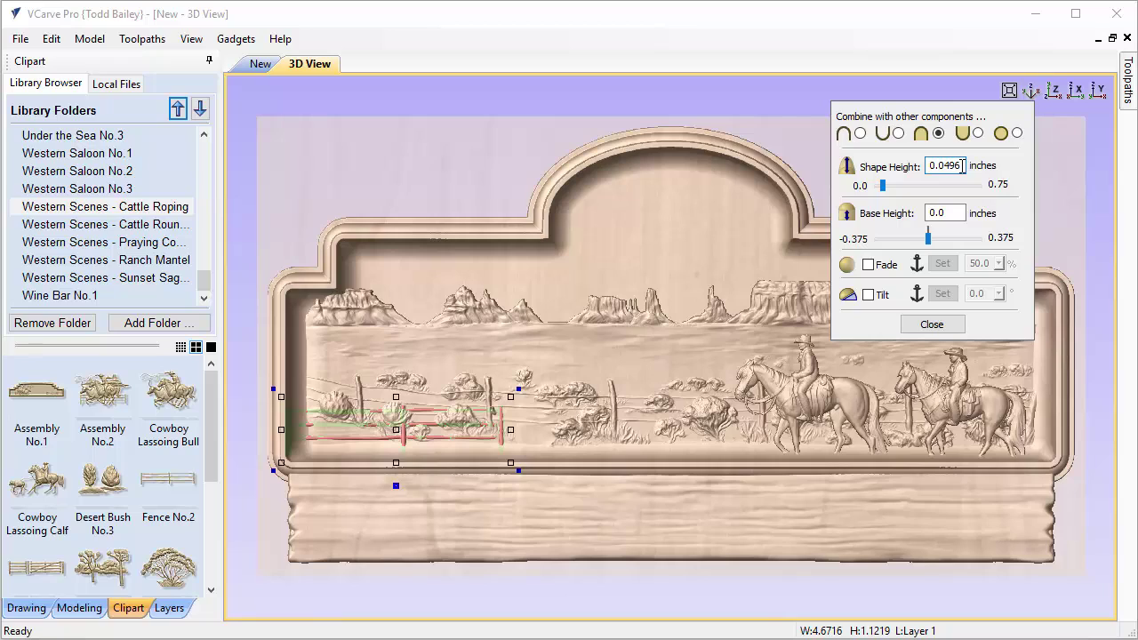
drag(962, 165, 939, 168)
text(25)
click(953, 215)
drag(944, 213, 939, 213)
key(Return)
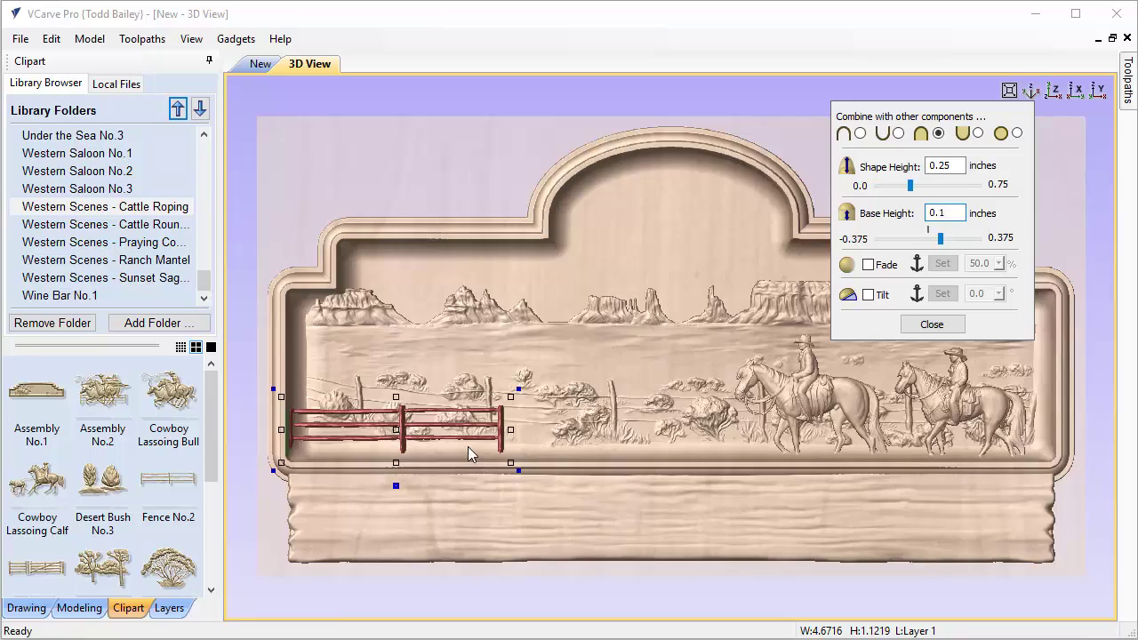
- Inspect the fence relief from an angle and reduce its shape height to 0.15 inches
drag(271, 542, 398, 493)
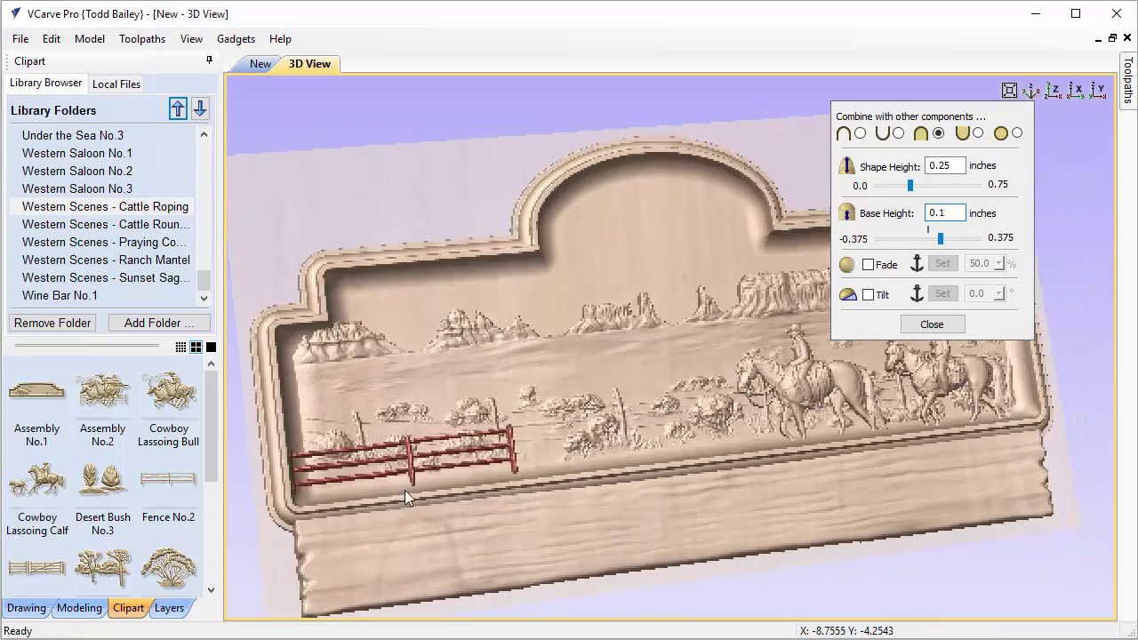
scroll(461, 415, up, 5)
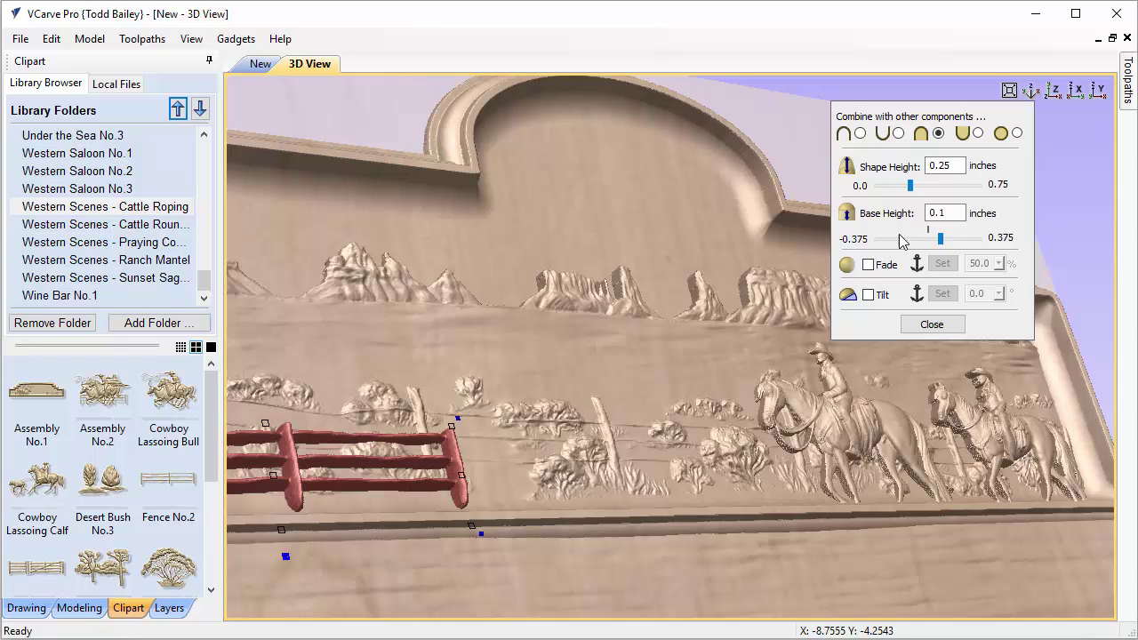
drag(941, 171, 956, 168)
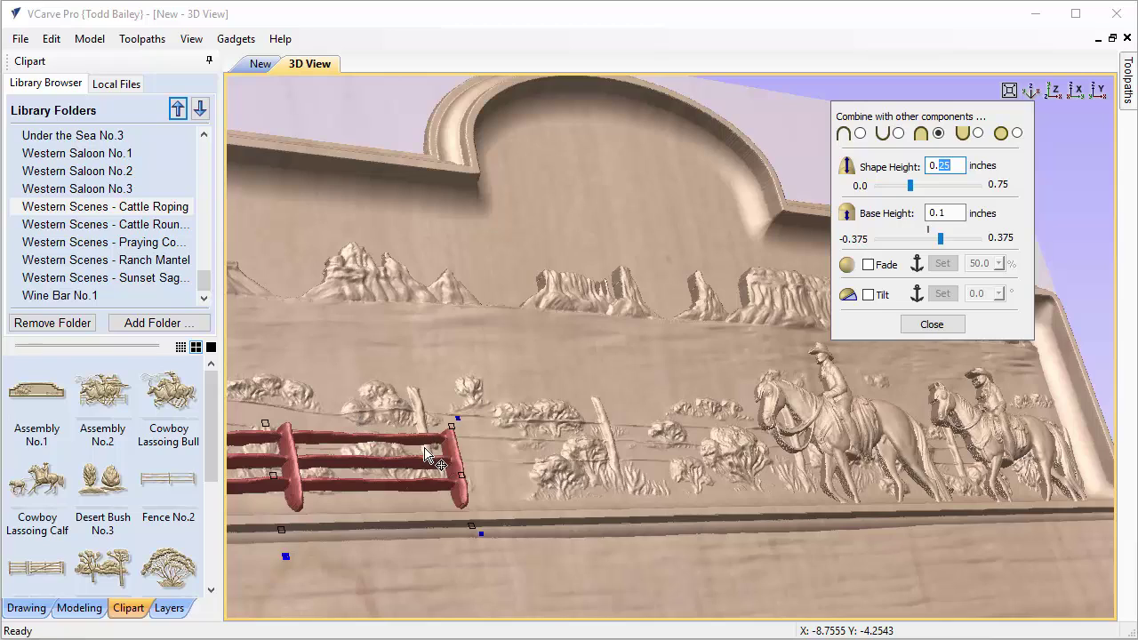
click(943, 167)
drag(944, 168, 958, 167)
text(15)
key(Return)
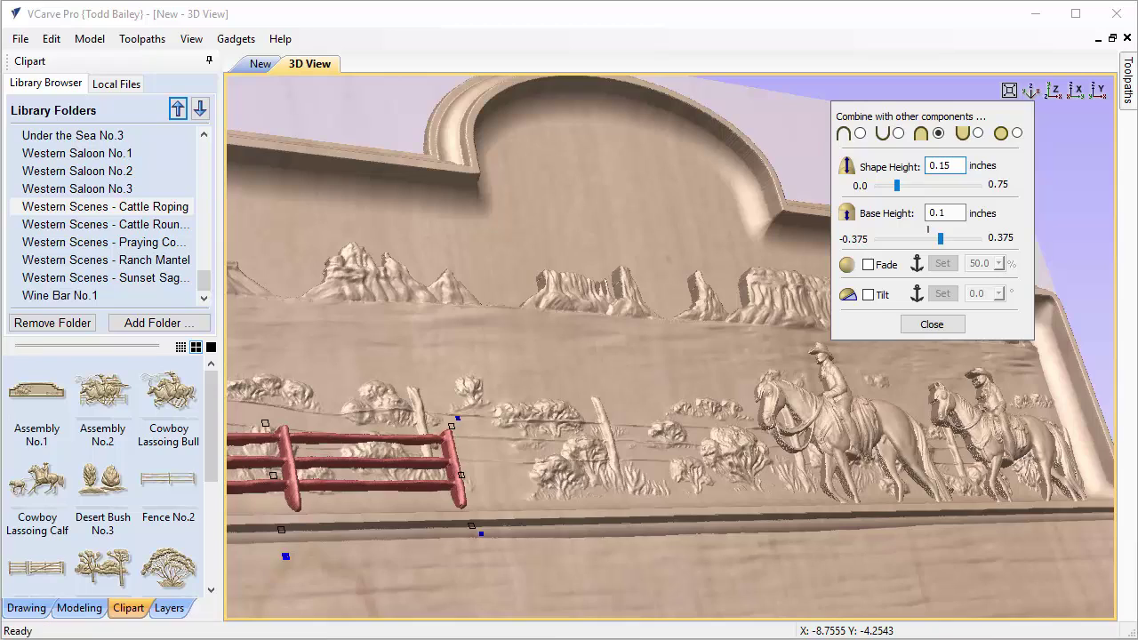
click(948, 216)
click(1055, 90)
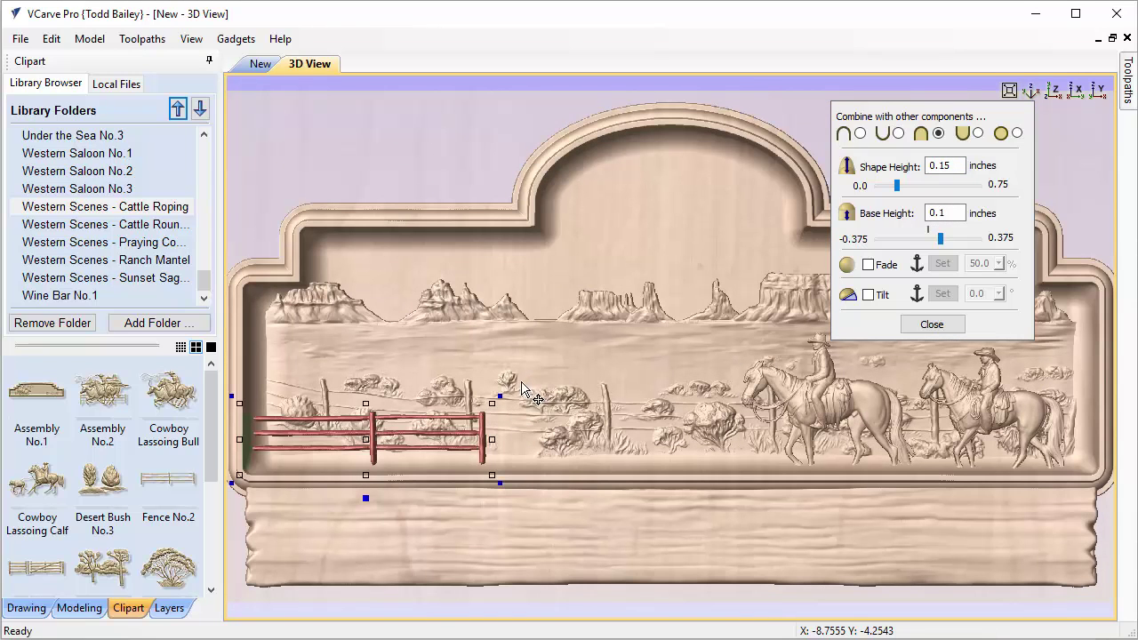
- Add Cowboy No.2 from the Western Scenes Sunset folder, scale it to about 1.41 by 1.58 inches and place it just right of the fence
click(150, 279)
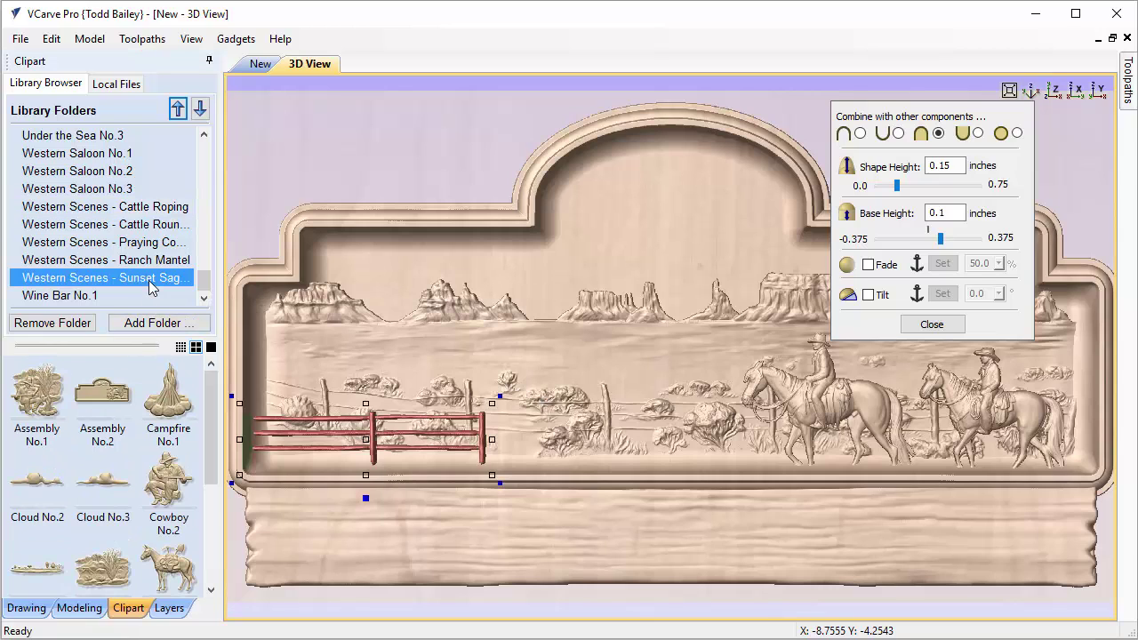
double_click(169, 487)
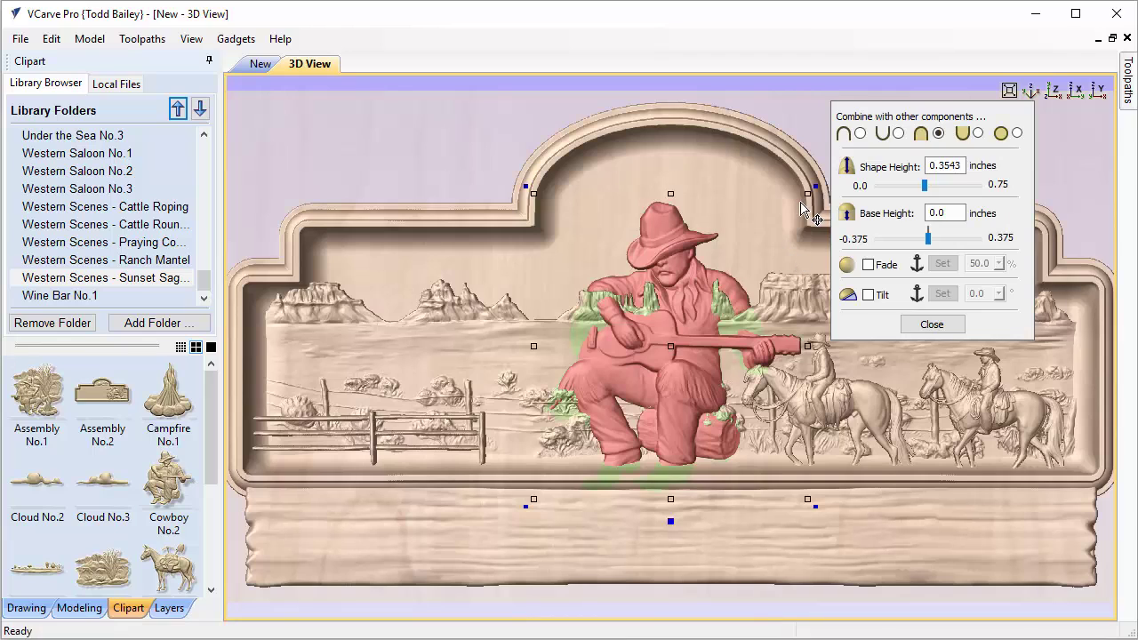
drag(807, 194, 614, 344)
drag(577, 451, 528, 433)
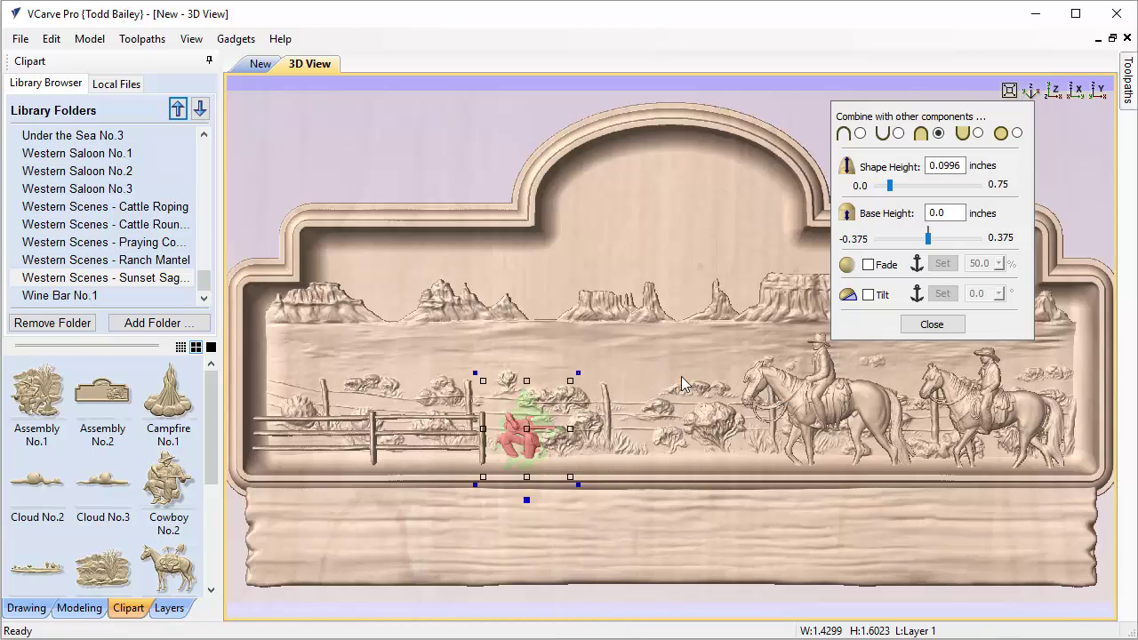
click(569, 393)
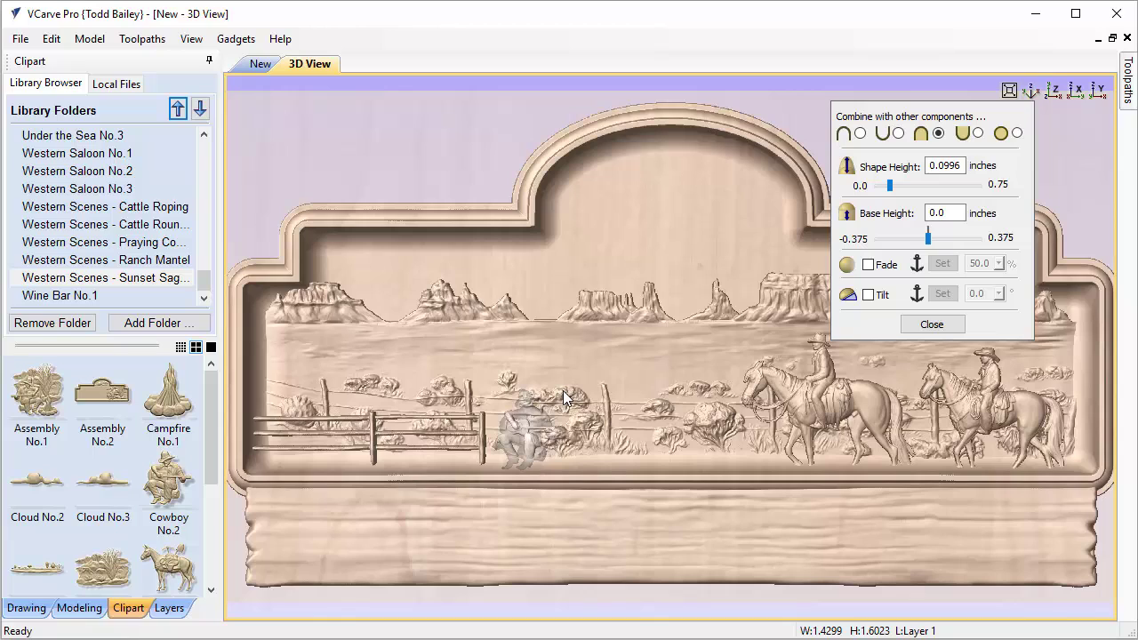
click(562, 390)
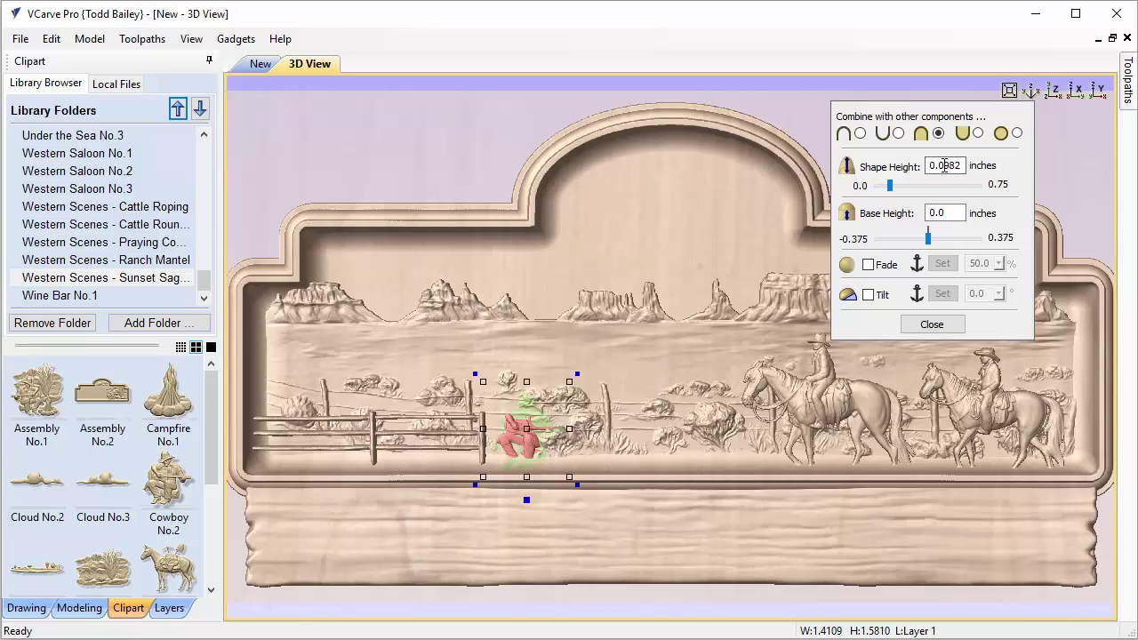
- Set the seated cowboy's shape height to 0.25 inches and base height to 0.1 inches, checking the relief from an angle
drag(941, 166, 986, 165)
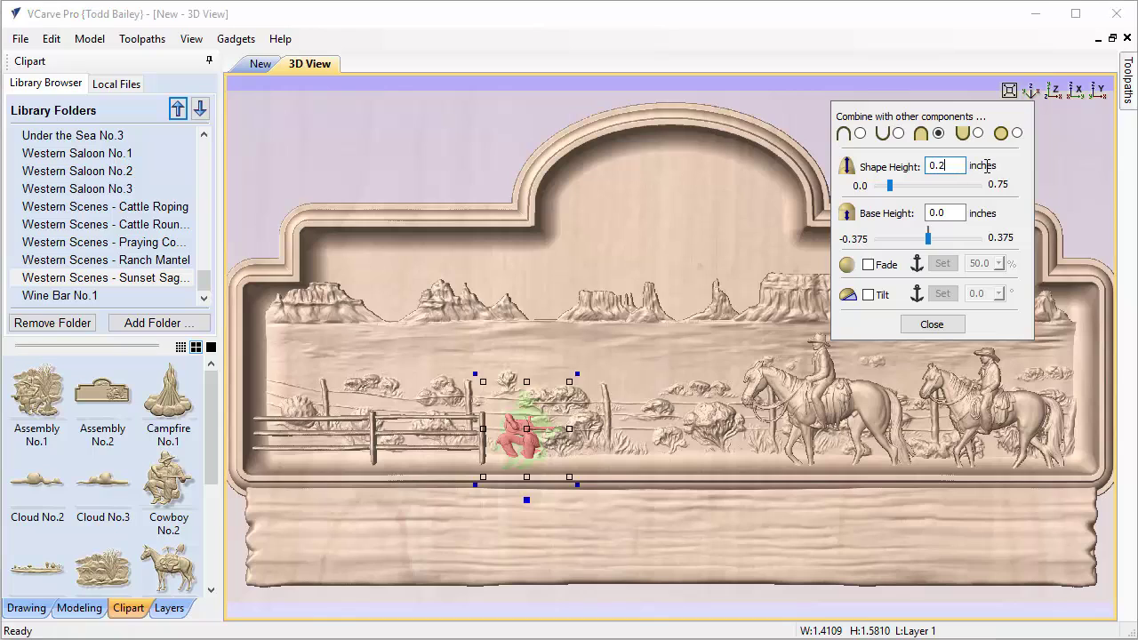
text(25)
key(Return)
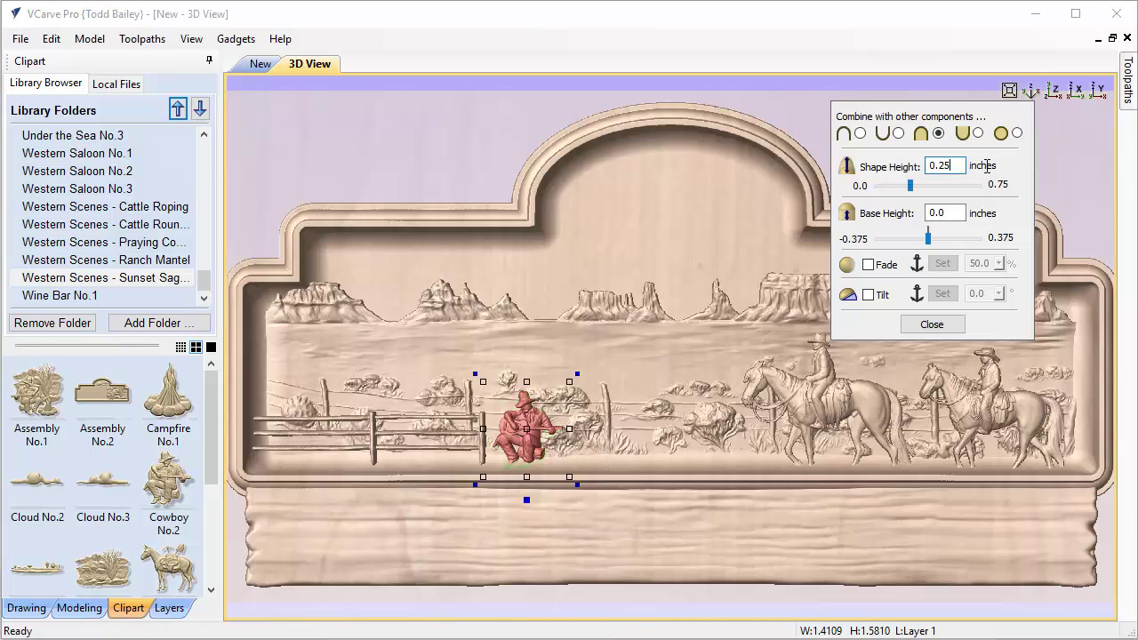
drag(959, 207, 919, 216)
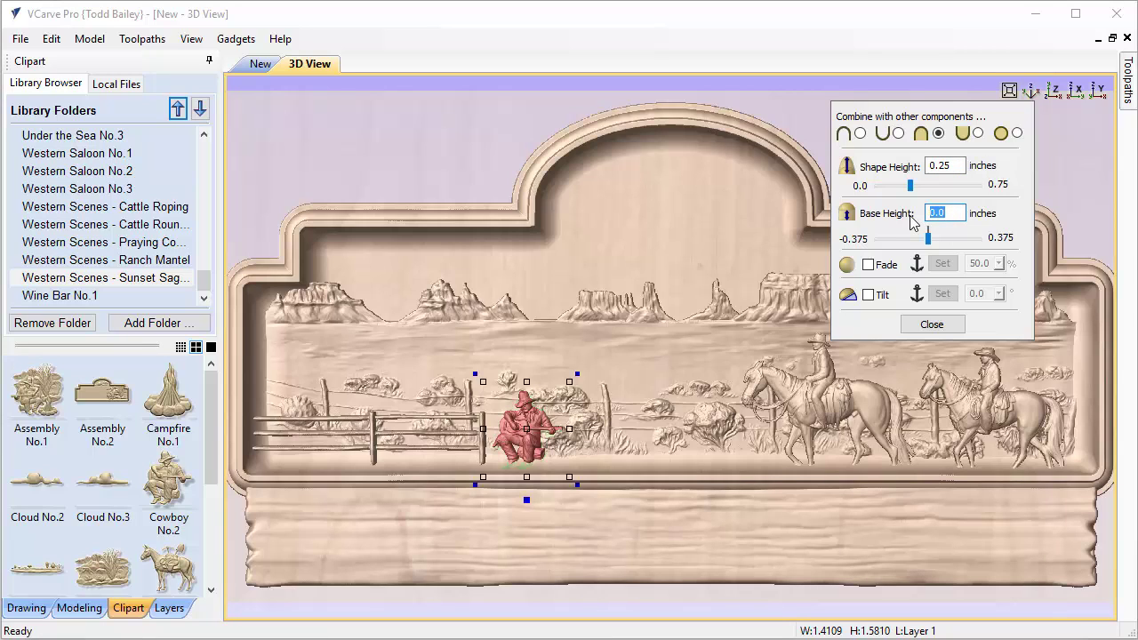
text(.1)
key(Return)
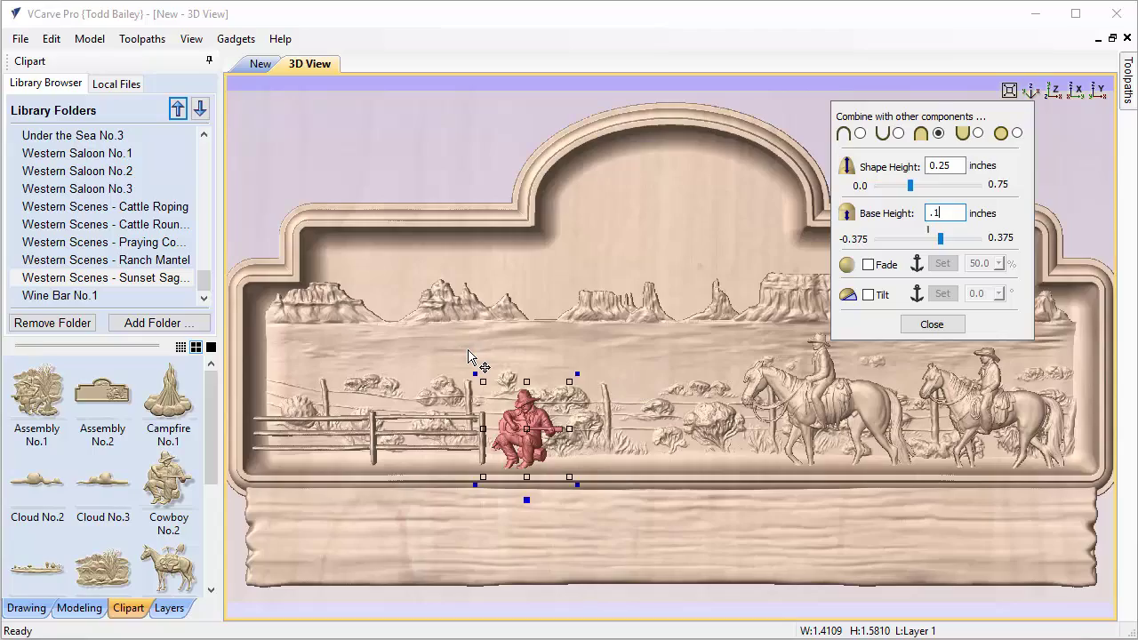
drag(244, 541, 523, 454)
scroll(596, 476, up, 3)
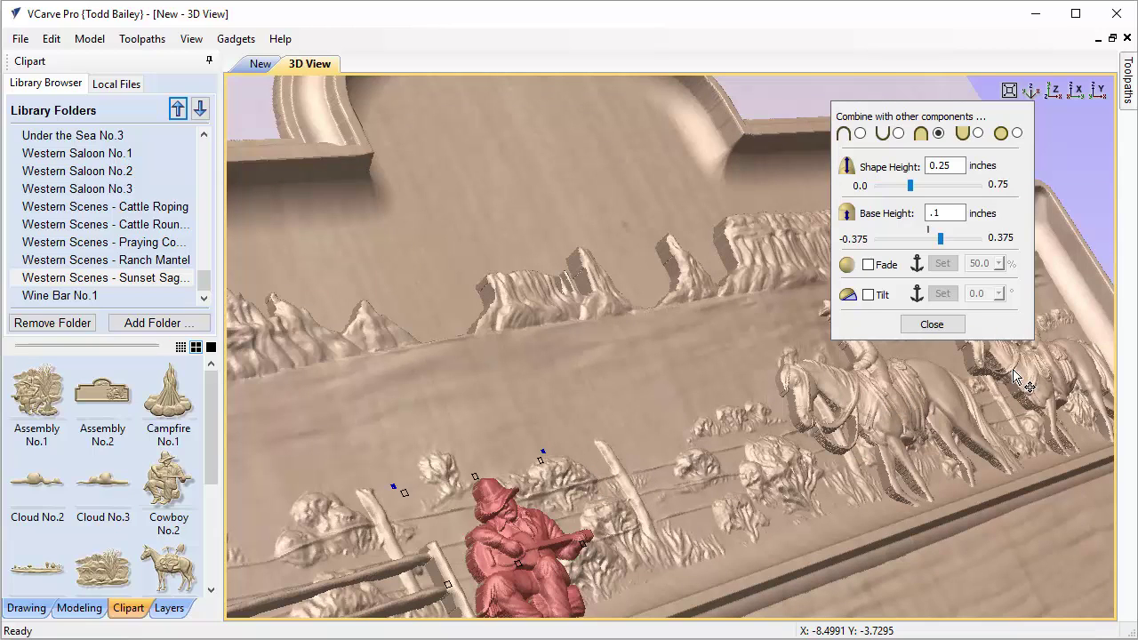
click(1053, 90)
scroll(726, 368, up, 3)
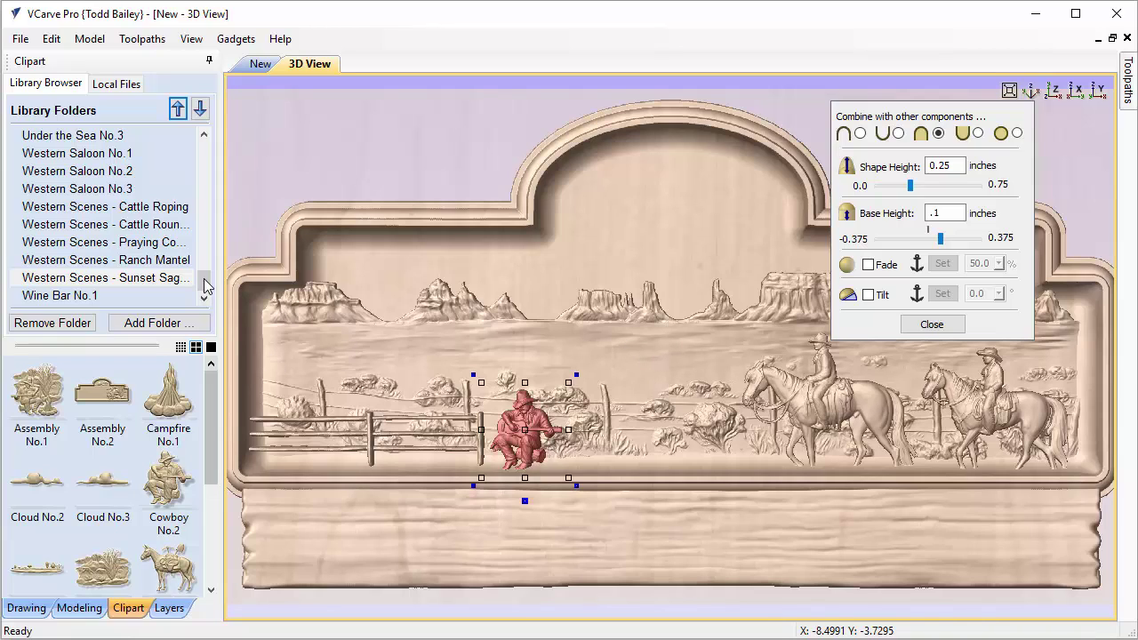
- Add Wooden Cross No.1 from the Western Scenes Praying folder, scale it to about 1.18 by 2.14 inches and place it over the fence's right section
click(165, 244)
scroll(211, 498, down, 2)
scroll(211, 504, down, 3)
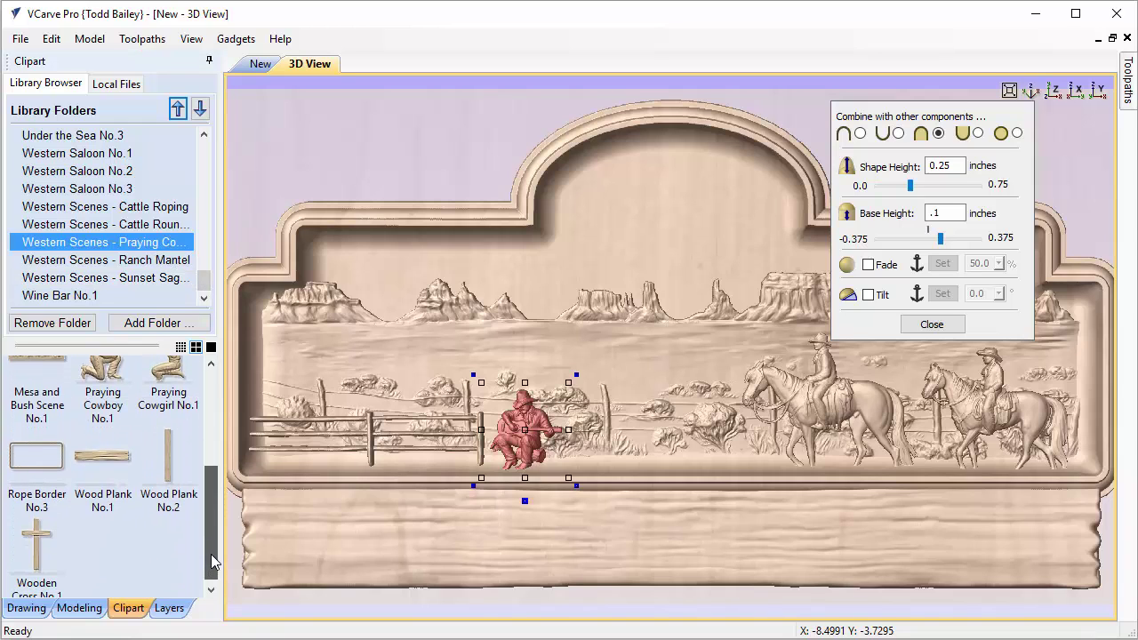
double_click(39, 547)
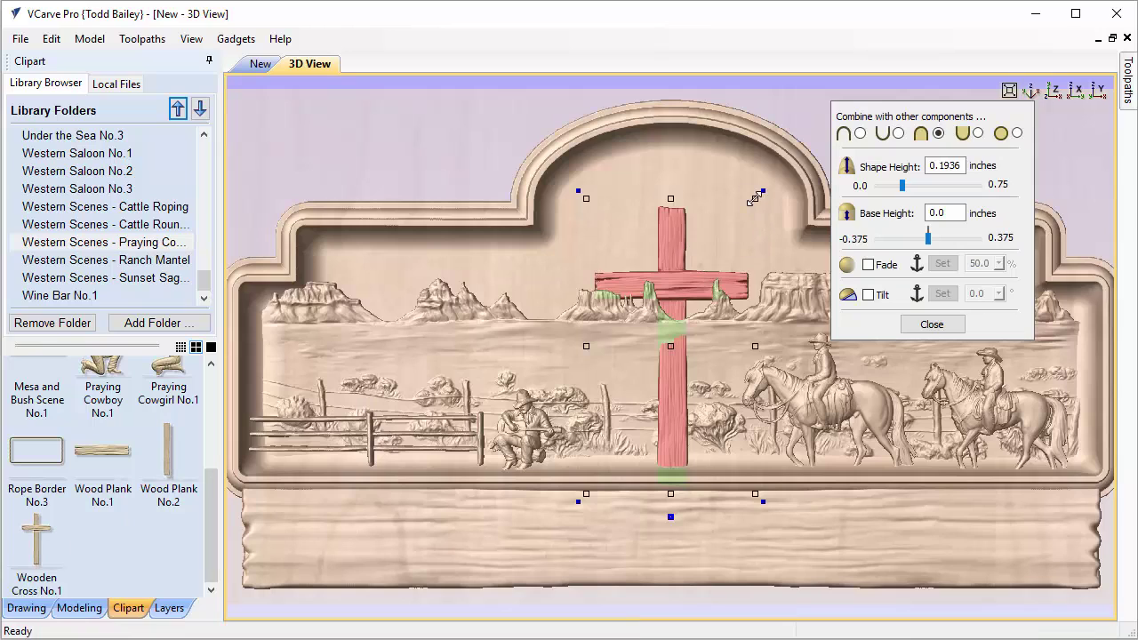
drag(755, 197, 659, 389)
drag(617, 420, 449, 429)
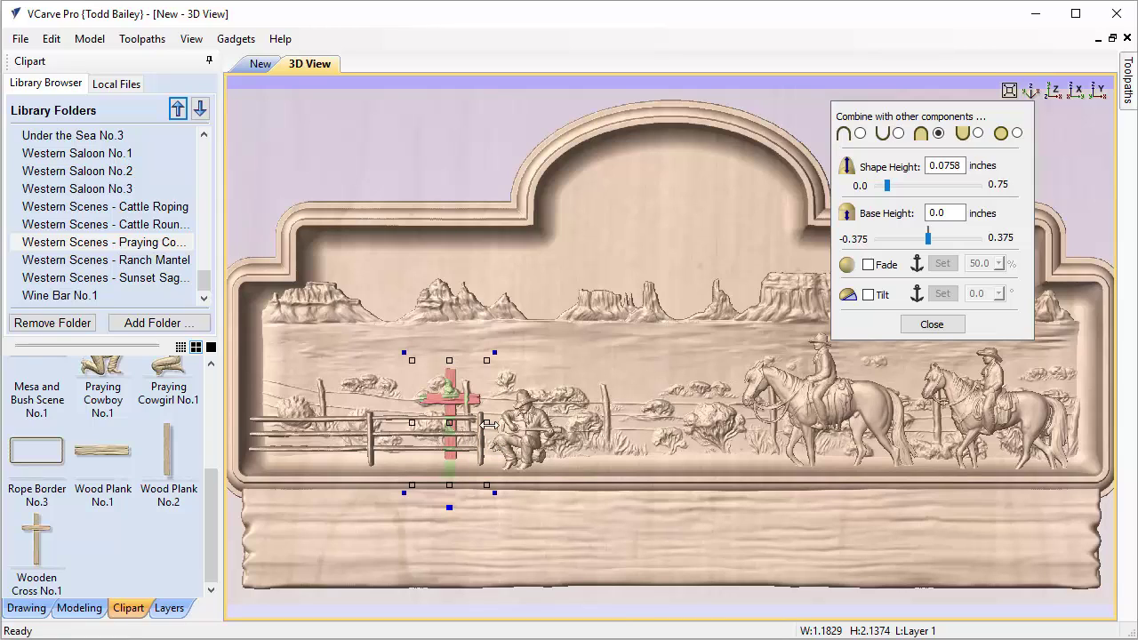
- Set the wooden cross's shape height to 0.25 inches and base height to 0.1 inches, and review the whole relief with nothing selected
drag(963, 166, 943, 166)
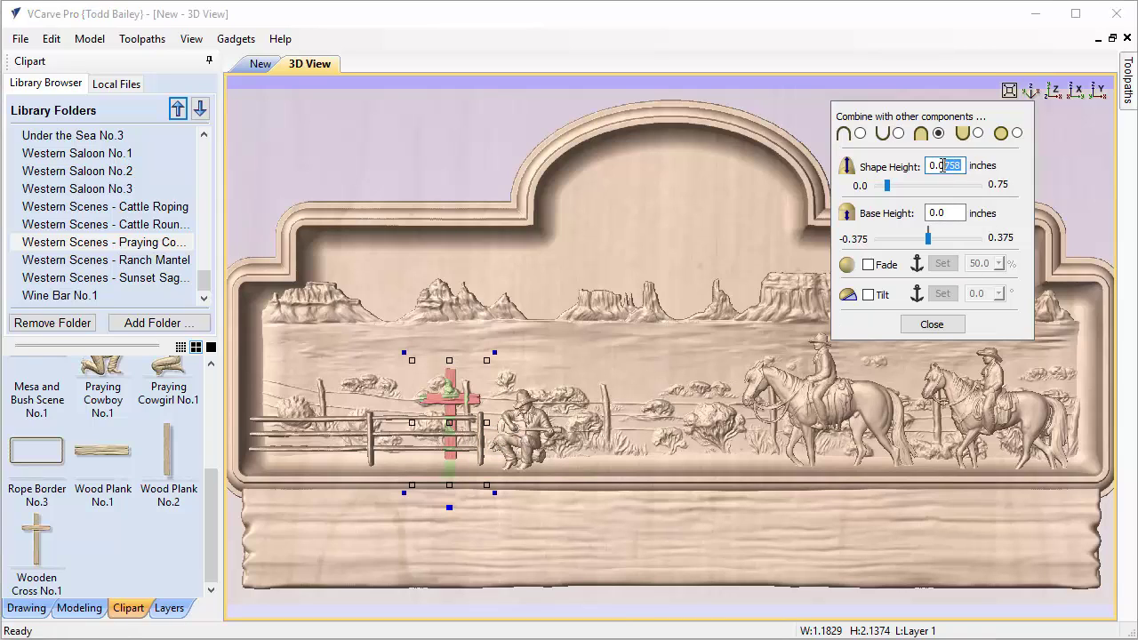
click(947, 214)
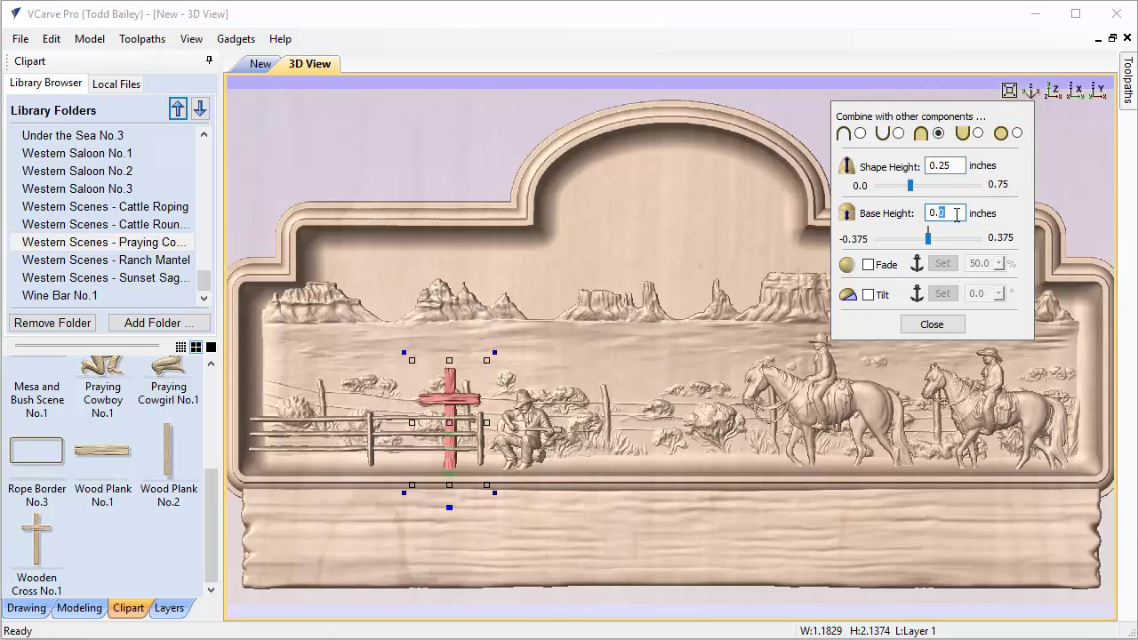
key(Return)
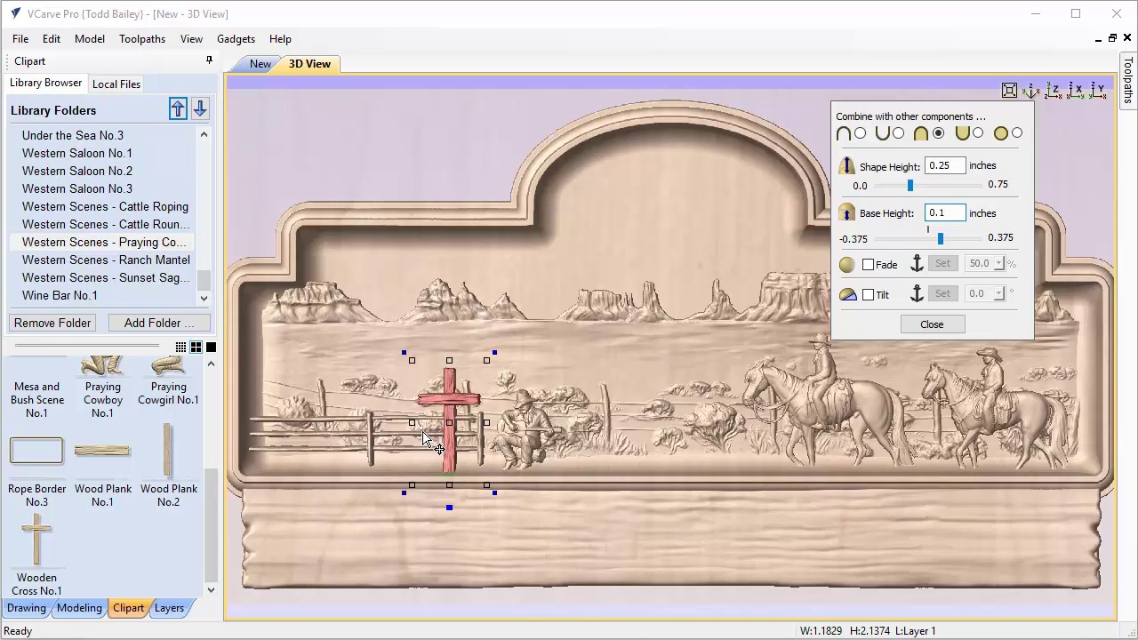
click(342, 182)
drag(345, 414, 602, 533)
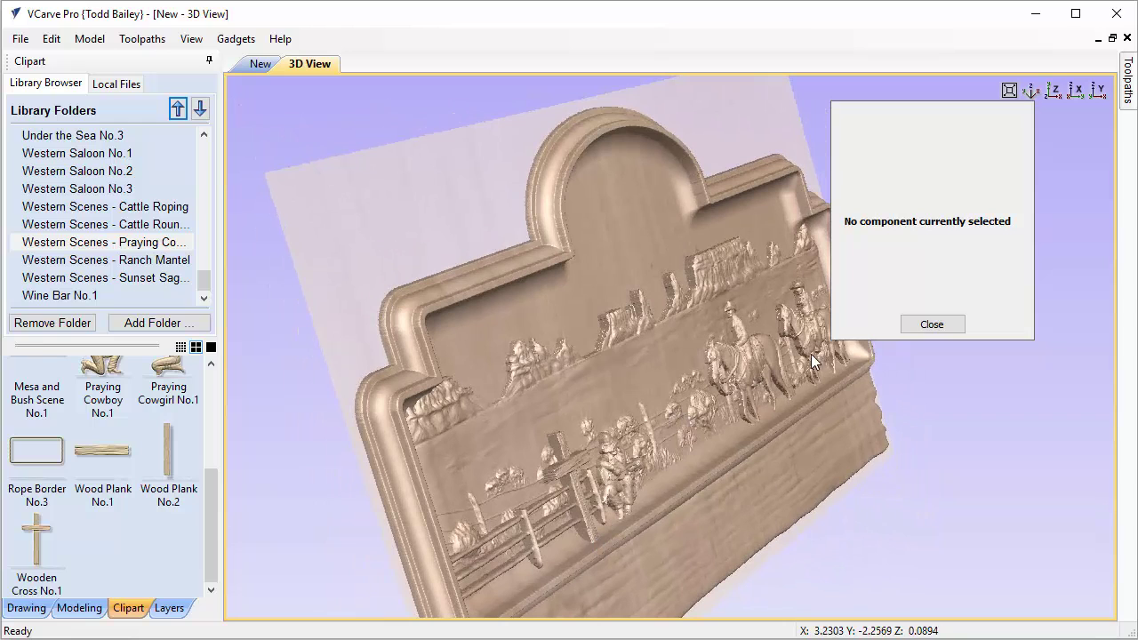
click(1054, 90)
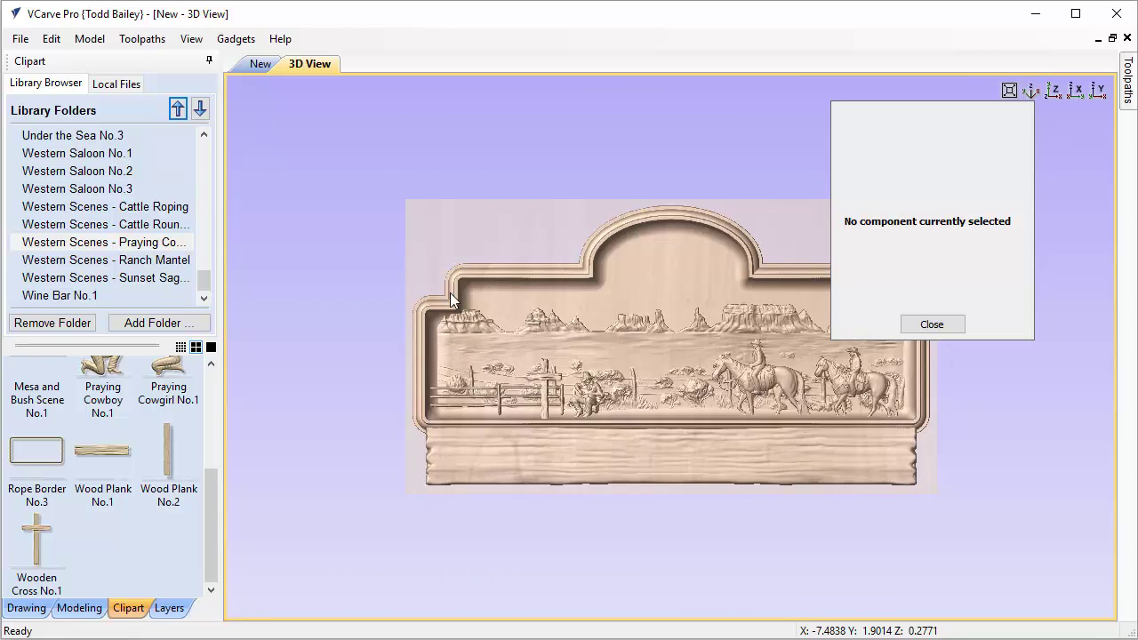
scroll(627, 425, up, 3)
middle_drag(362, 469, 410, 469)
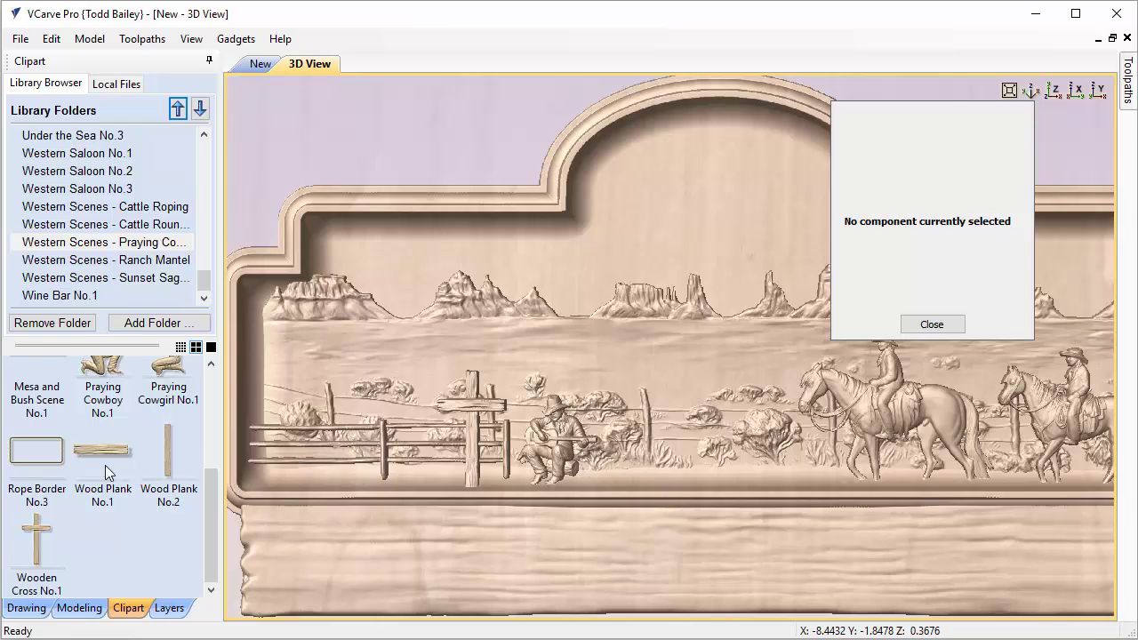
- Add Ground No.1 from the clipart library, scale it to about 4.63 by 0.53 inches and place it along the fence's base
drag(203, 494, 204, 428)
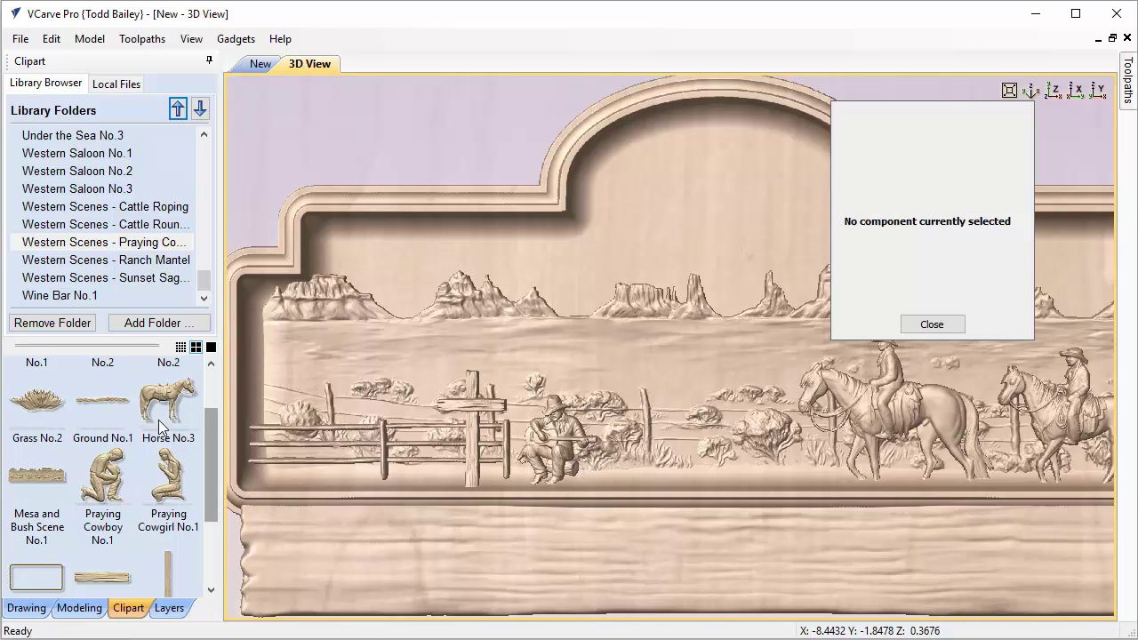
drag(105, 412, 790, 412)
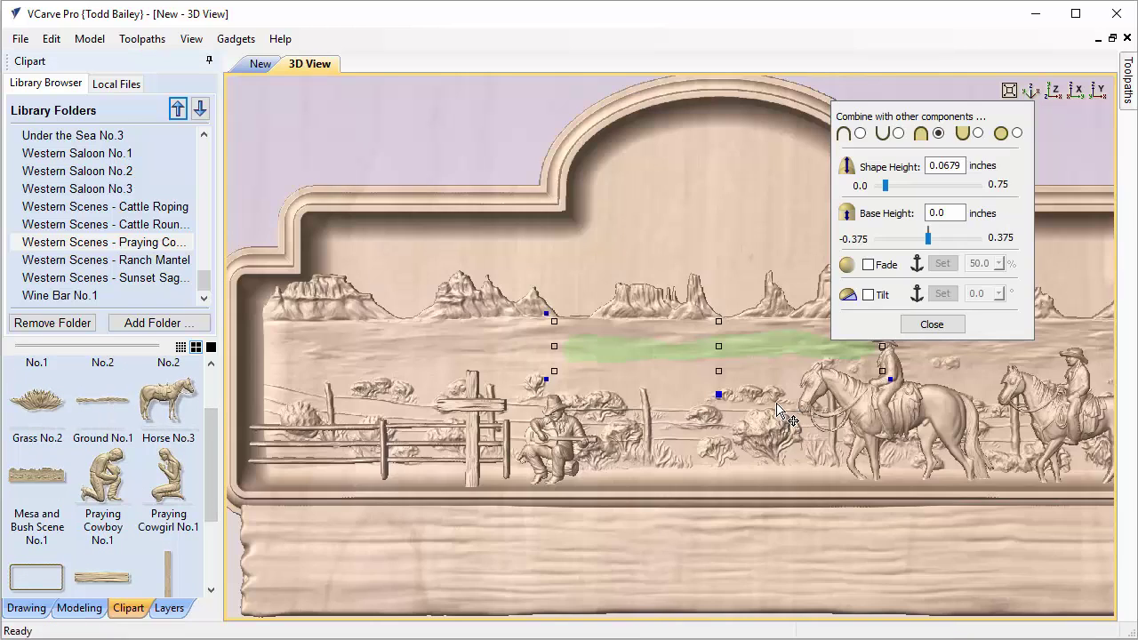
drag(723, 353, 404, 486)
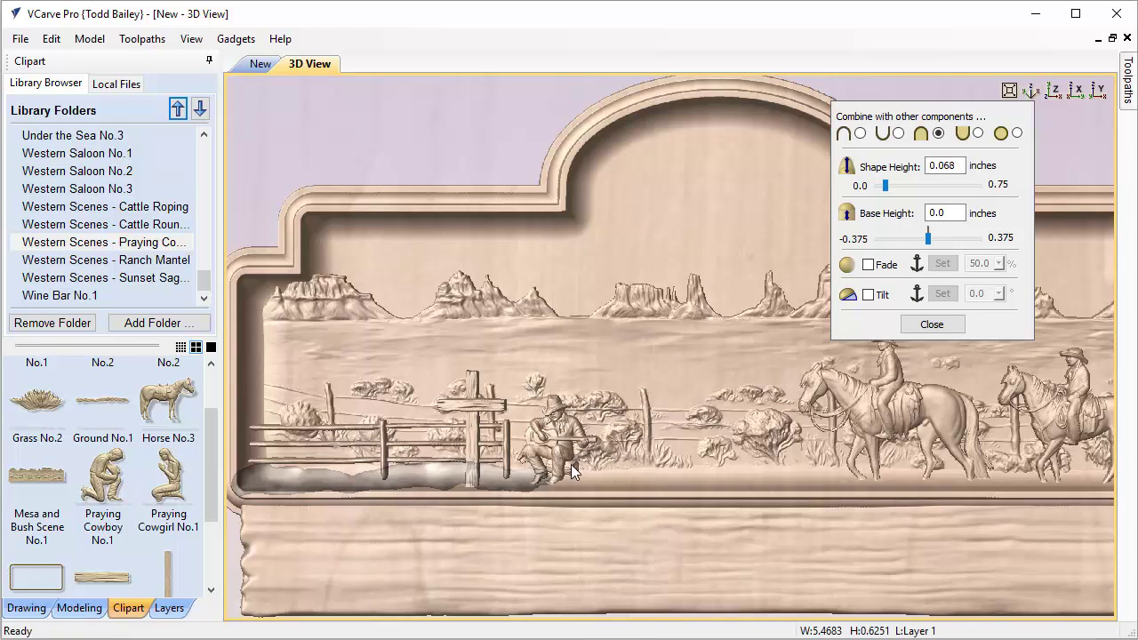
drag(558, 450, 541, 467)
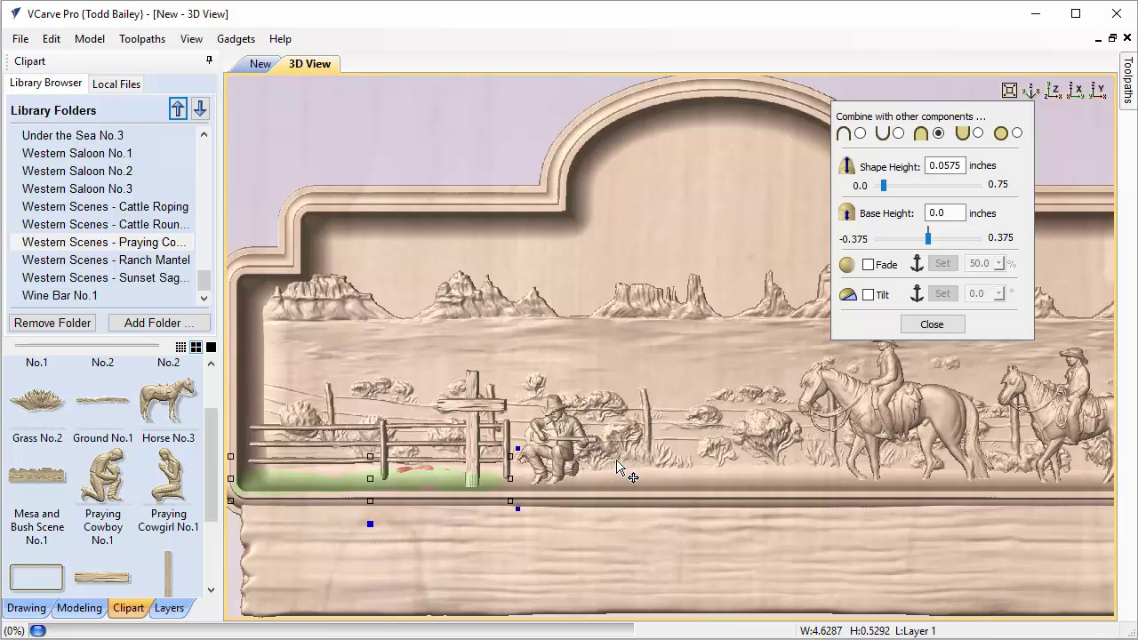
drag(620, 460, 642, 460)
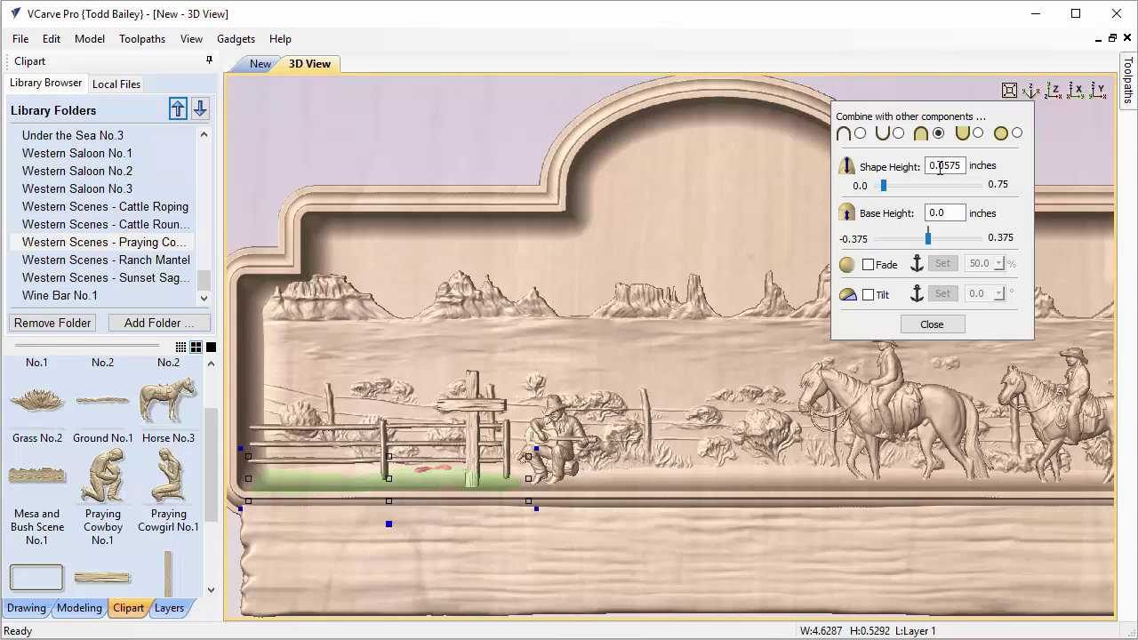
- Try a shape height of 0.25 inches and a base height of 0.1 inches on the ground strip
drag(939, 168, 970, 165)
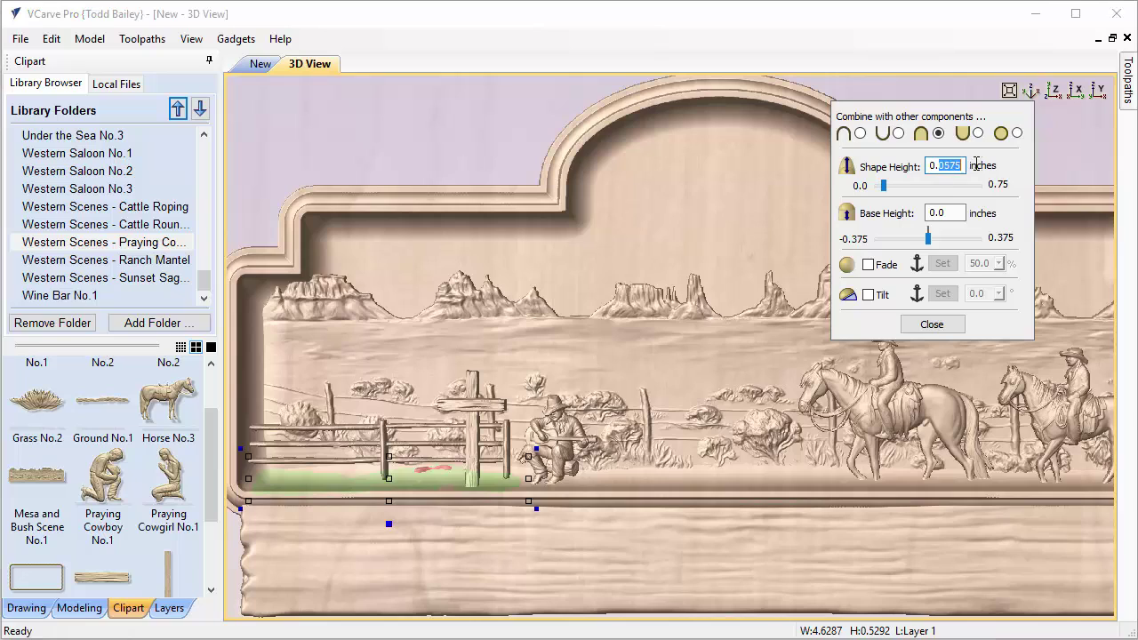
click(939, 212)
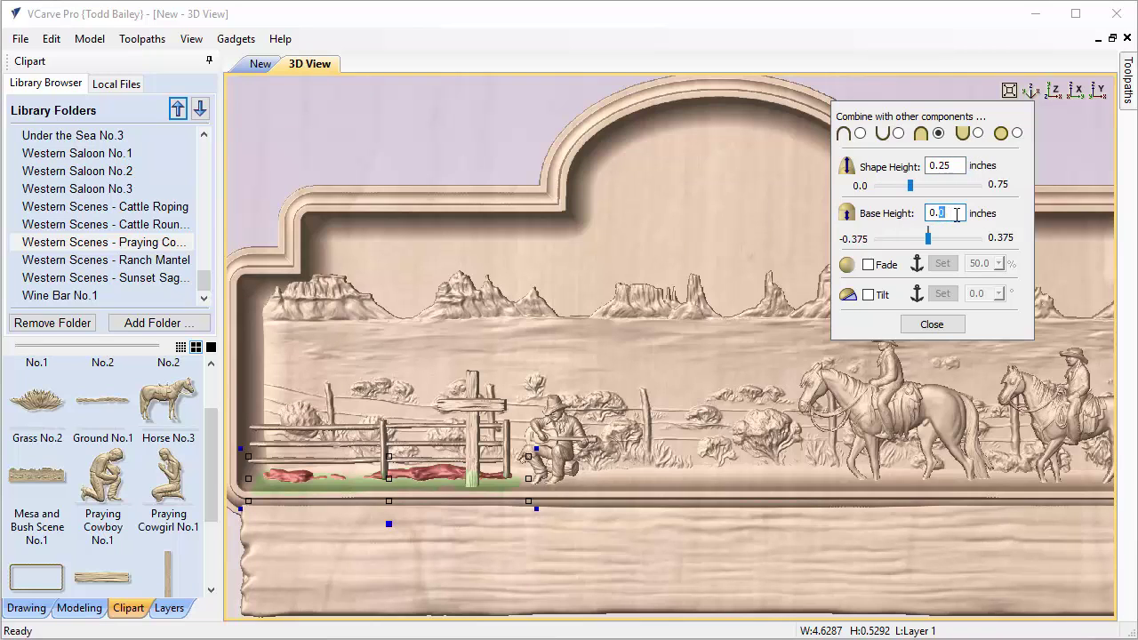
key(Return)
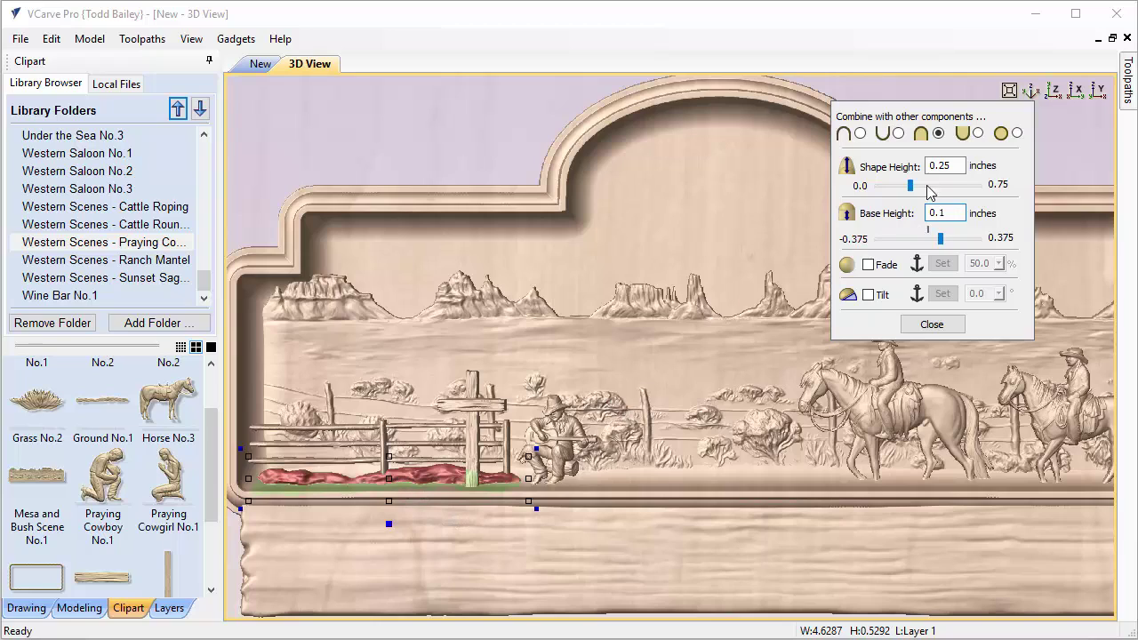
- Set the ground strip's shape height to 0.15 inches and base height to 0.25 inches
drag(937, 166, 953, 166)
text(15)
key(Return)
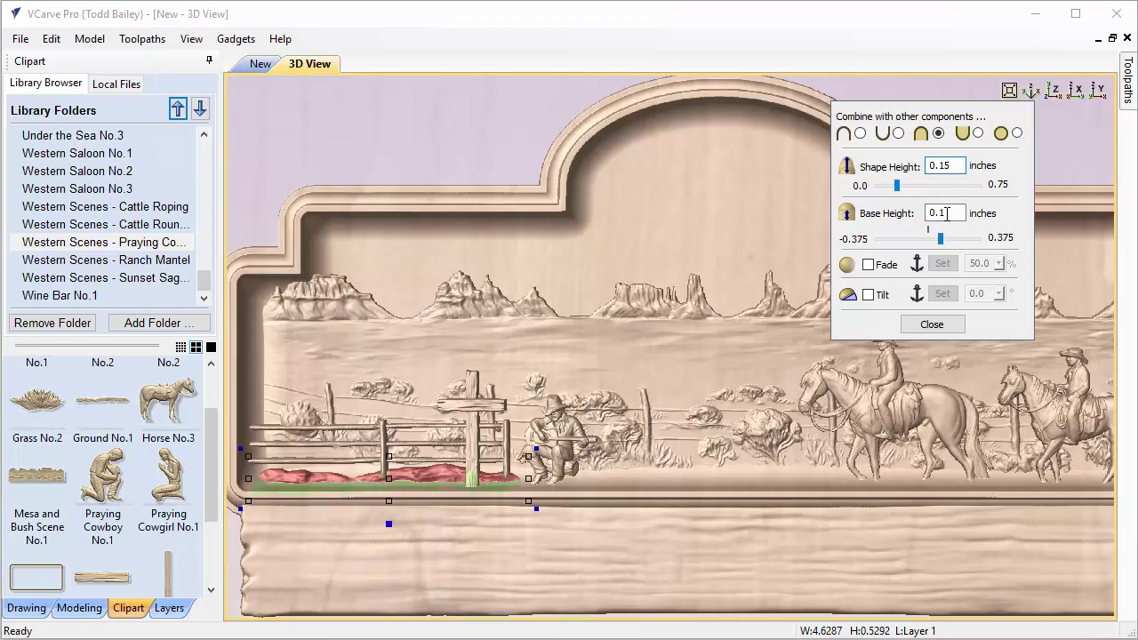
text(2)
key(Return)
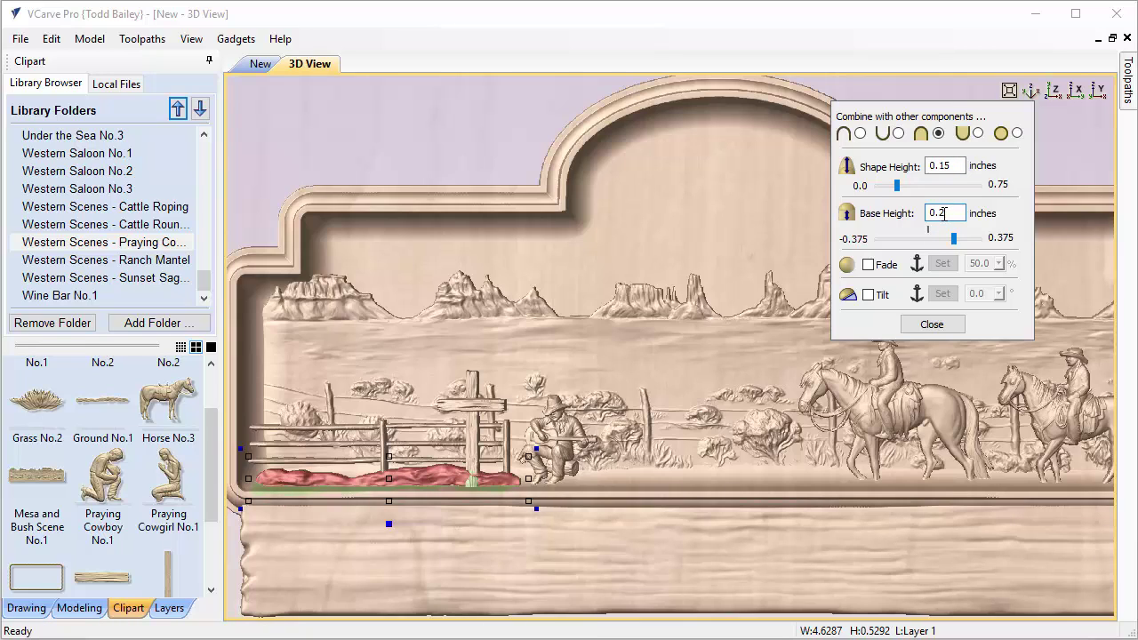
text(5)
key(Return)
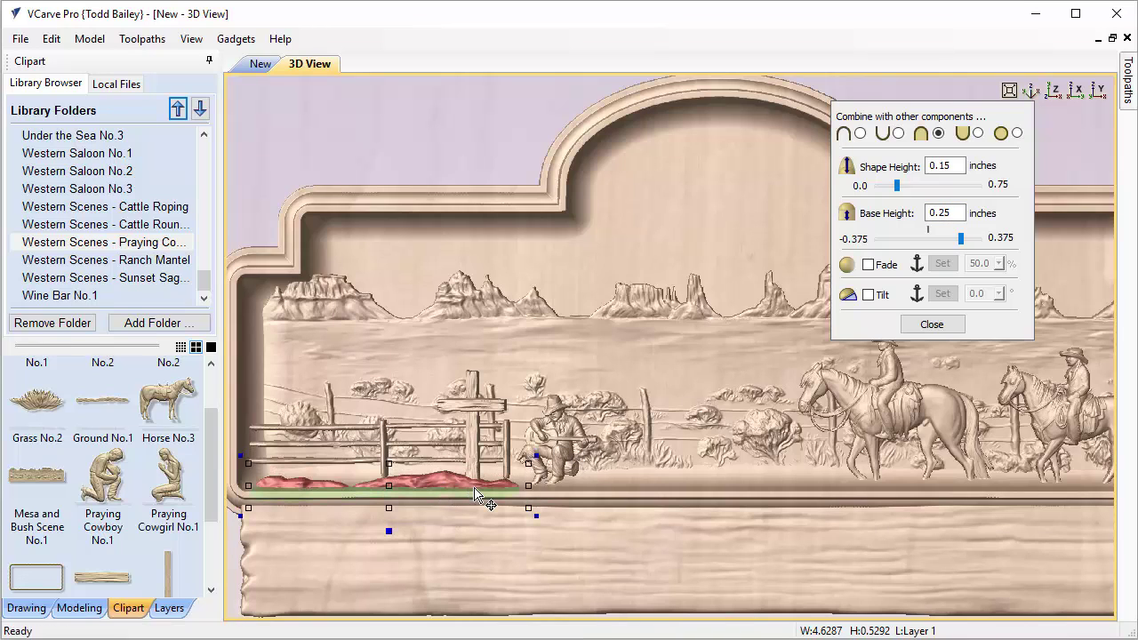
- Nudge the ground strip under the fence and enlarge it to about 5.20 by 0.59 inches, reaching from the frame to the seated cowboy
key(Right)
key(Right)
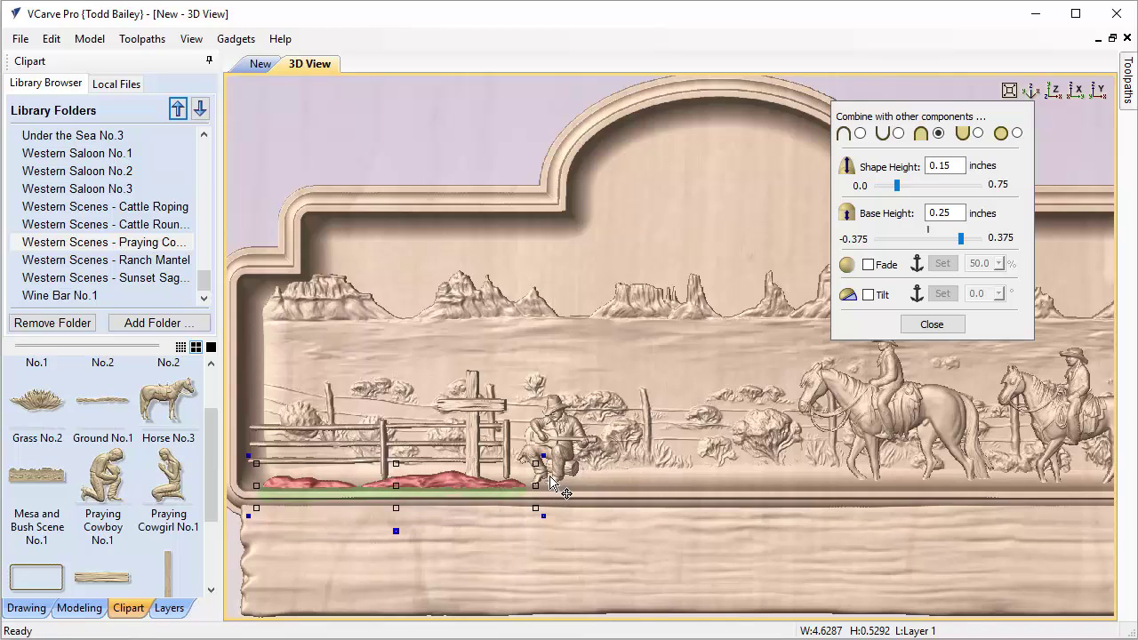
drag(537, 464, 529, 469)
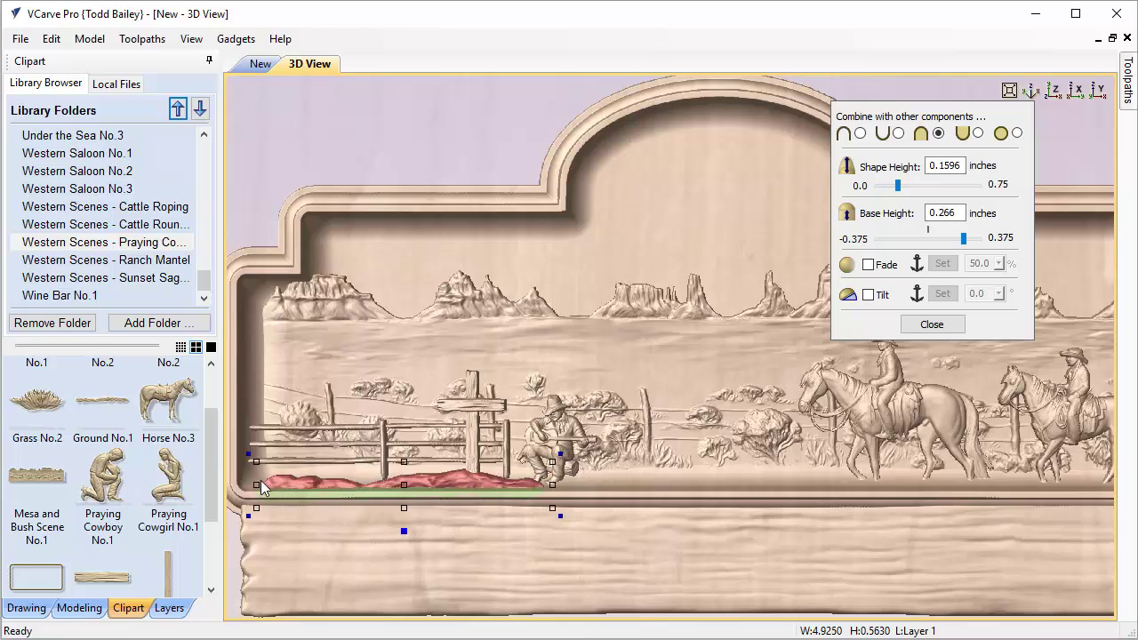
drag(256, 464, 259, 467)
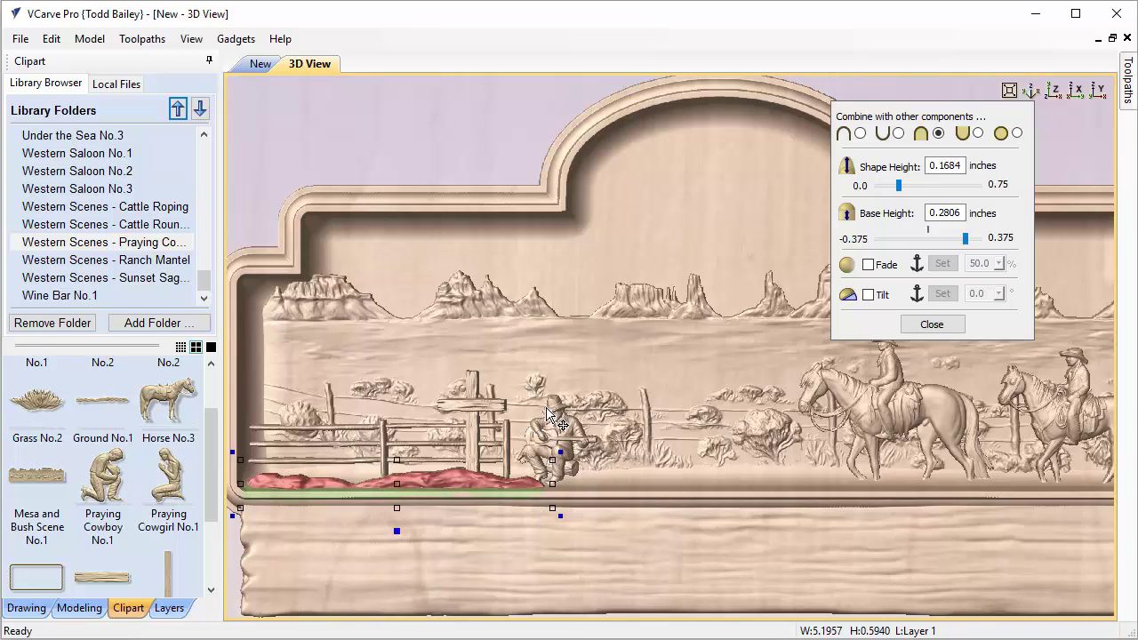
- Add Horse No.3, scale it to about 2.91 by 2.27 inches and place it at the fence's left end beside the frame
drag(171, 411, 651, 382)
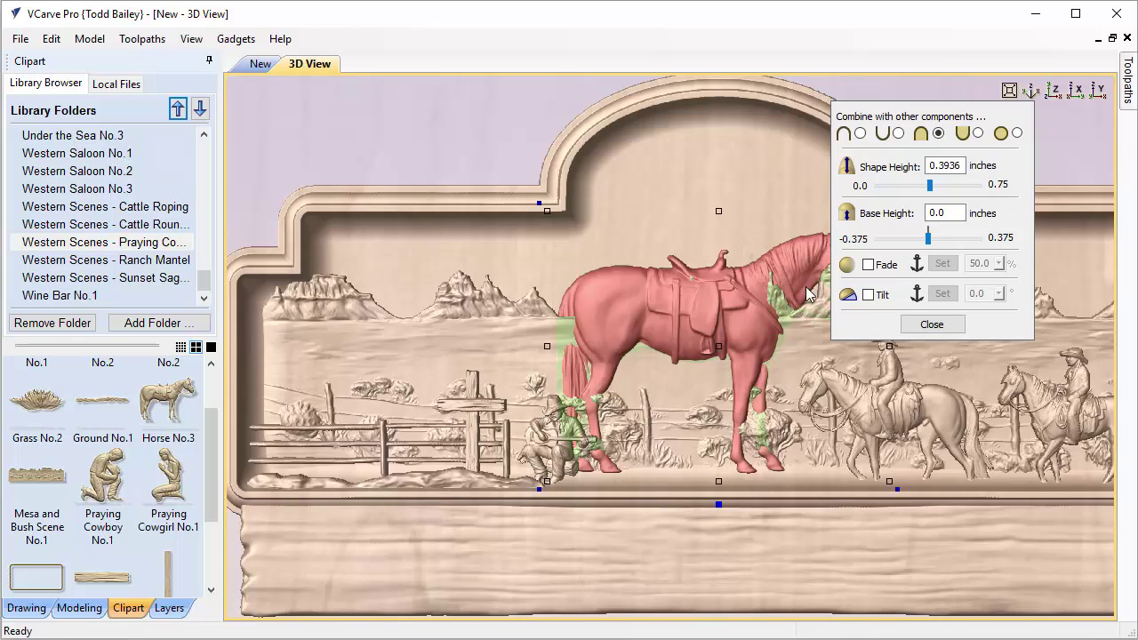
drag(705, 313, 341, 327)
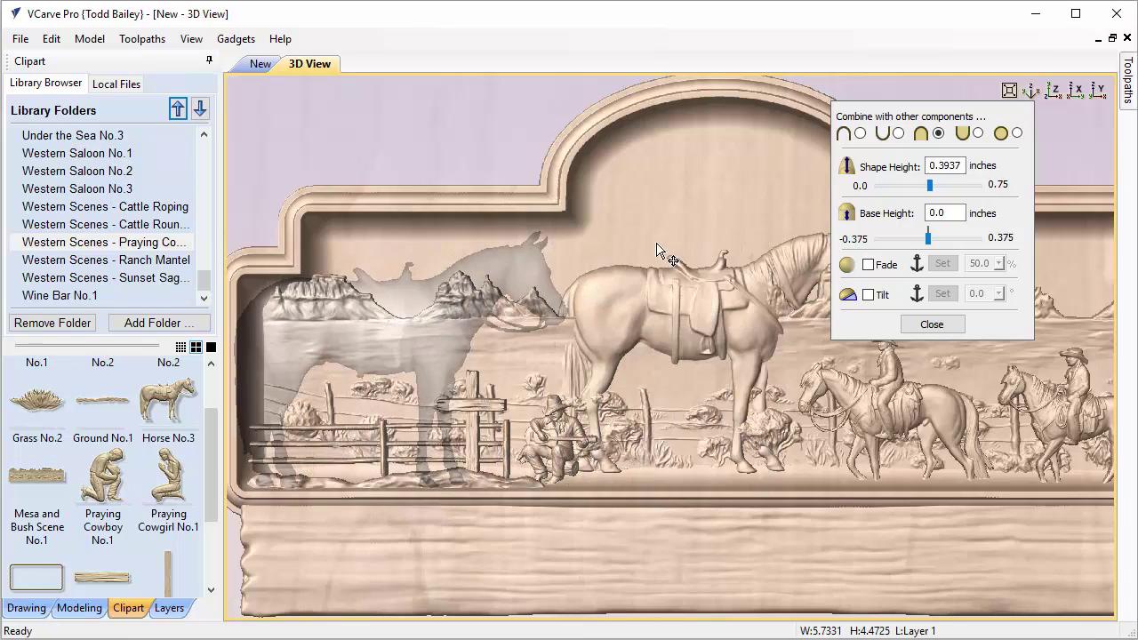
drag(582, 221, 430, 366)
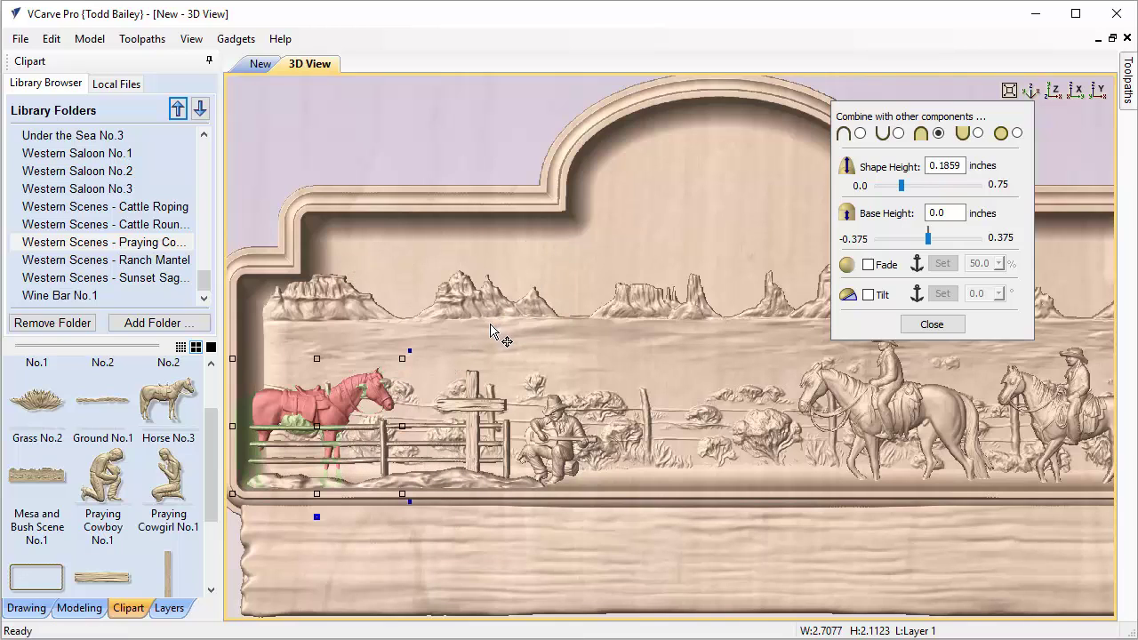
click(403, 357)
click(404, 358)
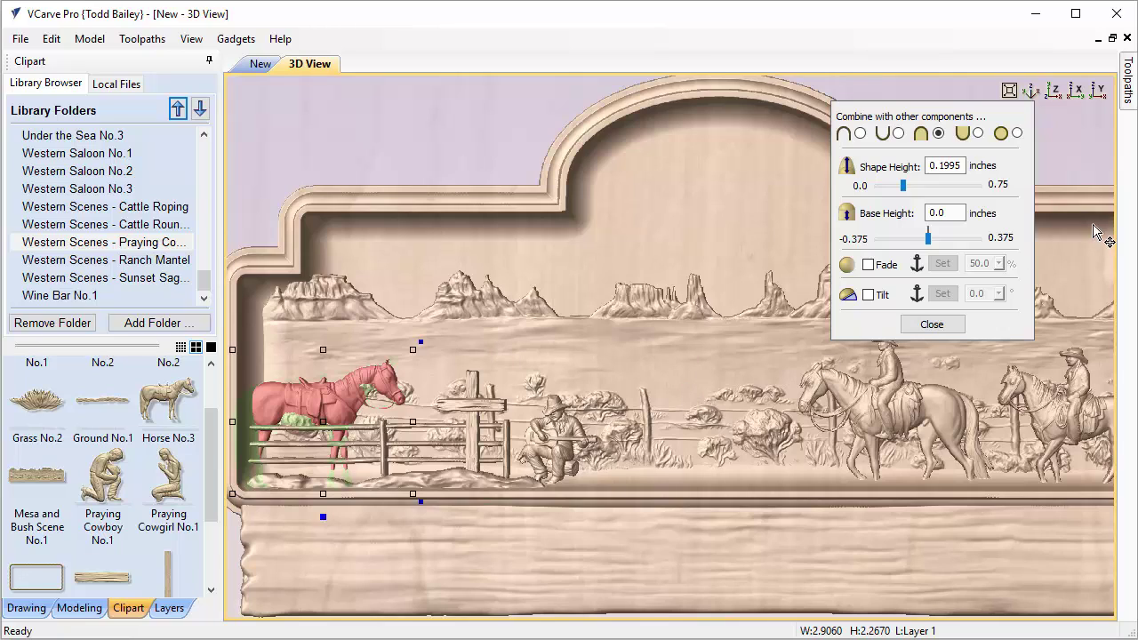
- Set the saddled horse's shape height to 0.25 inches and base height to 0.1 inches
click(948, 167)
drag(939, 167, 969, 169)
text(25)
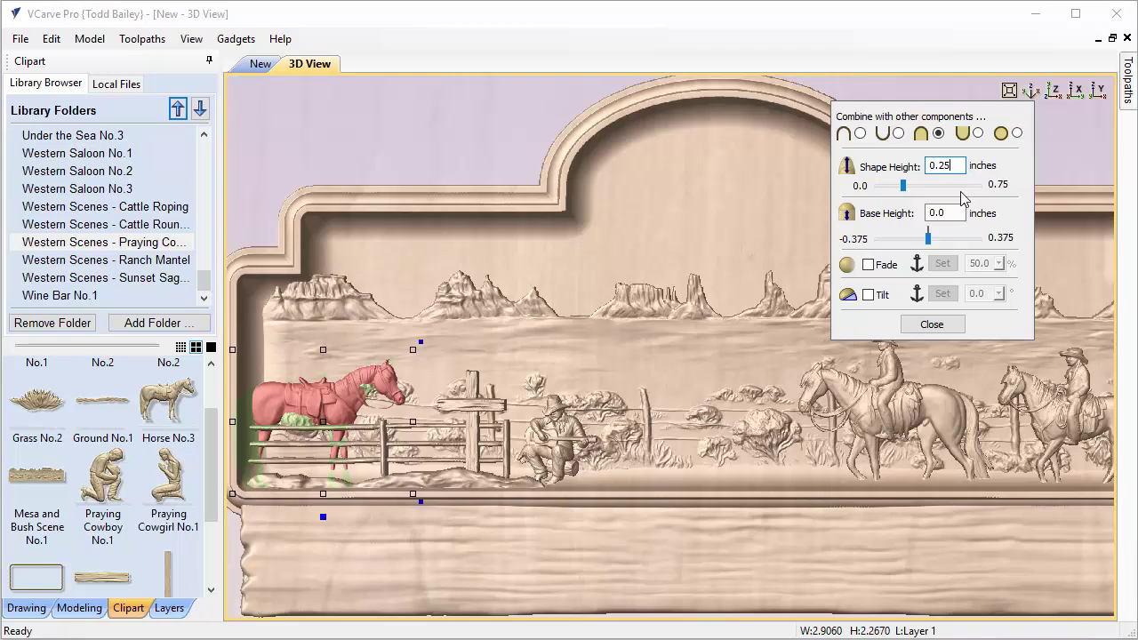
key(Return)
click(944, 213)
drag(936, 213, 952, 213)
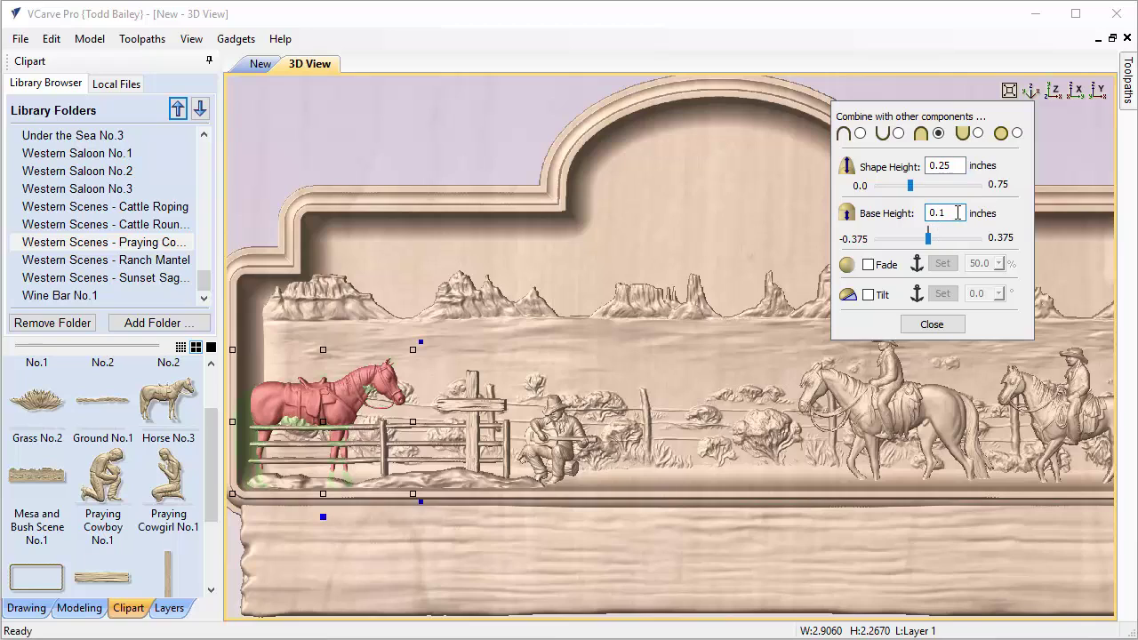
text(1)
key(Return)
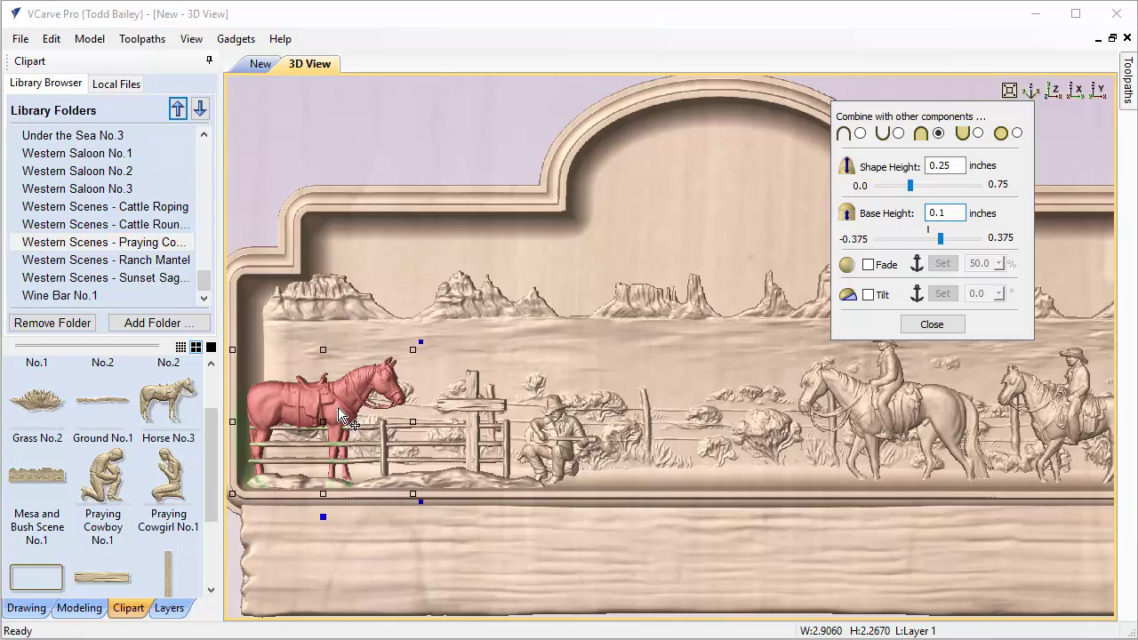
- Enable Fade on the saddled horse, anchor it from above the back down to below the feet and set it to 25%
click(381, 439)
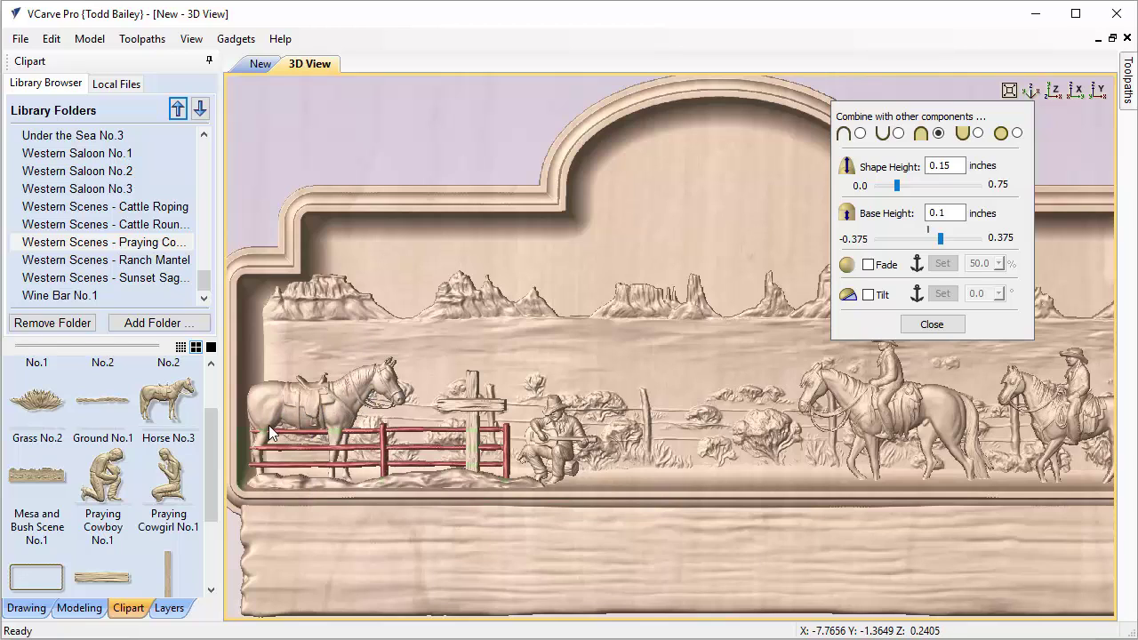
click(327, 418)
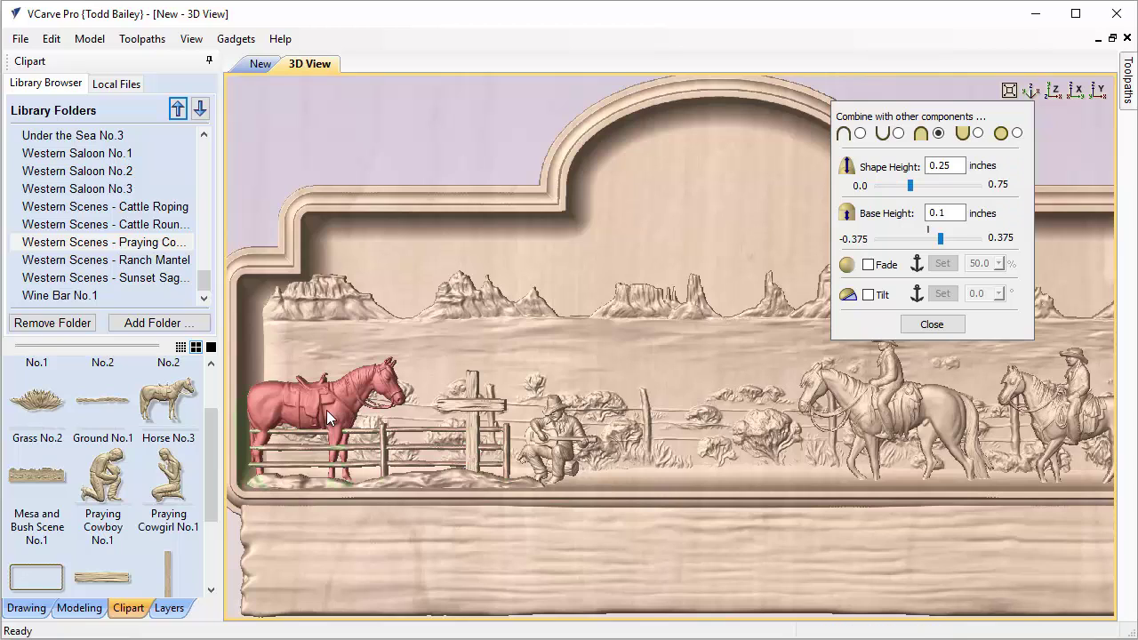
click(868, 265)
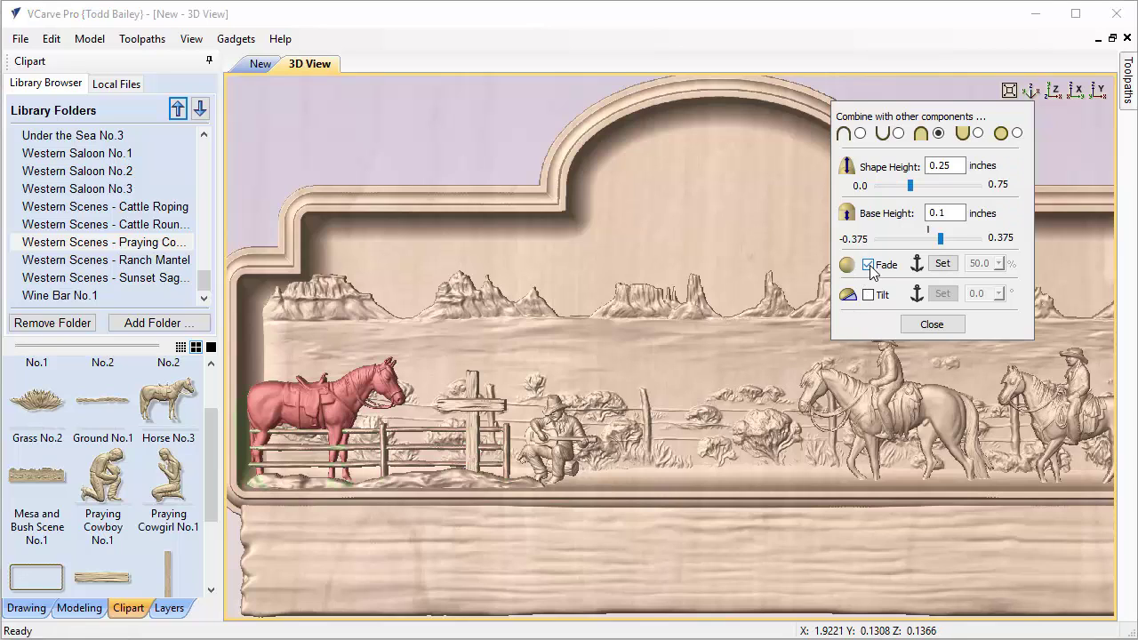
click(941, 263)
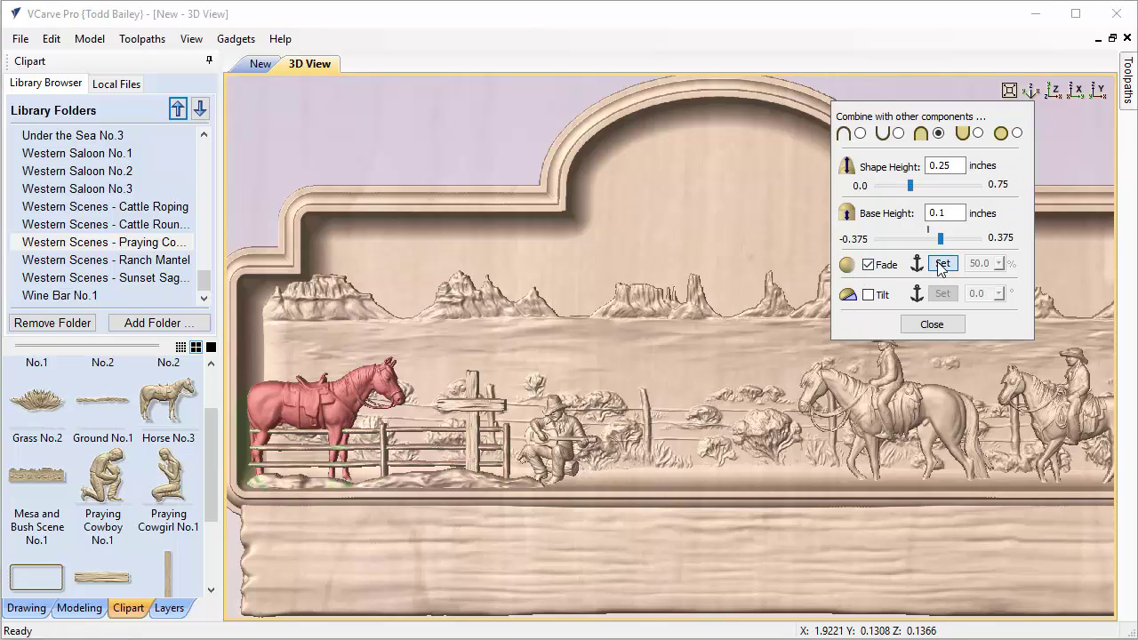
click(312, 356)
click(304, 489)
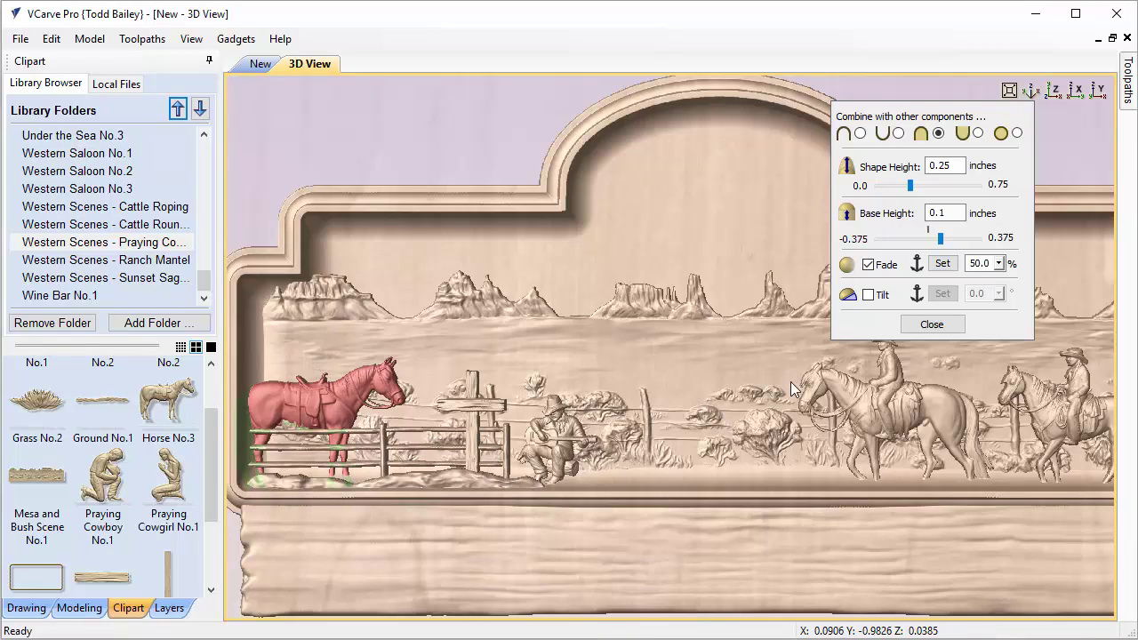
drag(994, 264, 969, 264)
text(35)
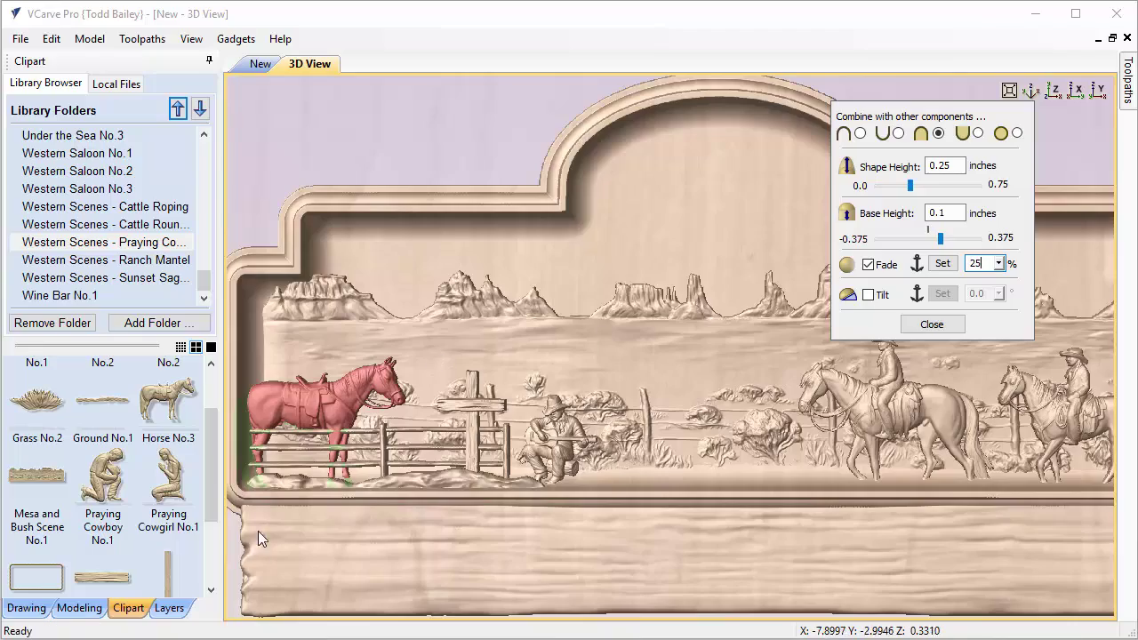
- Check the horse and fence relief from an angle and raise the fence's base height to 0.135 inches
drag(253, 576, 492, 471)
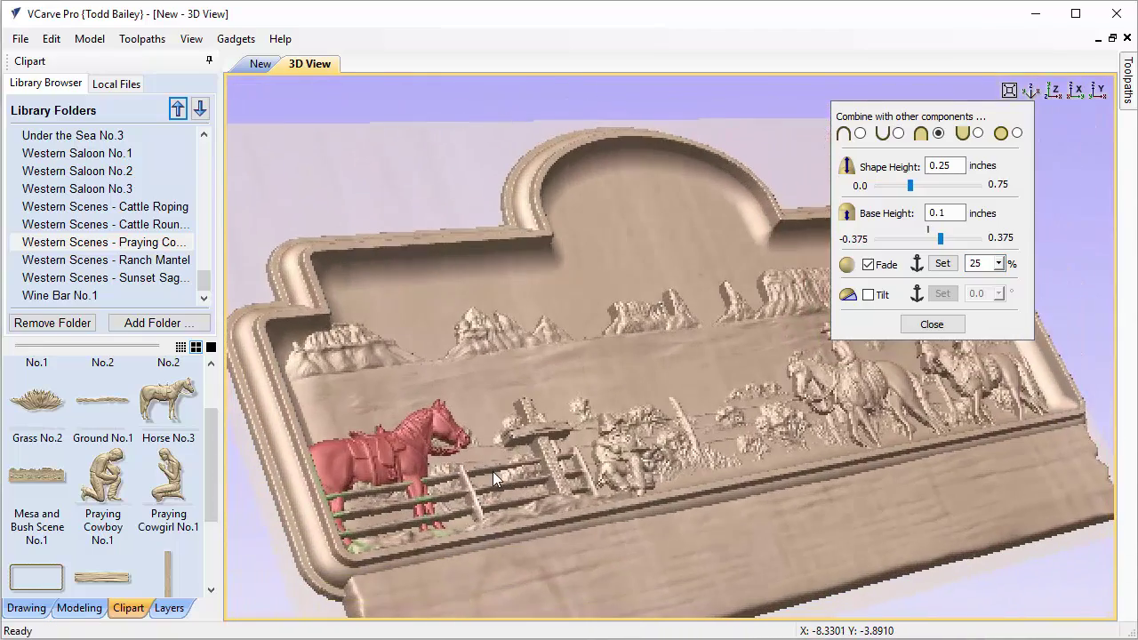
scroll(495, 472, up, 2)
middle_drag(492, 483, 583, 405)
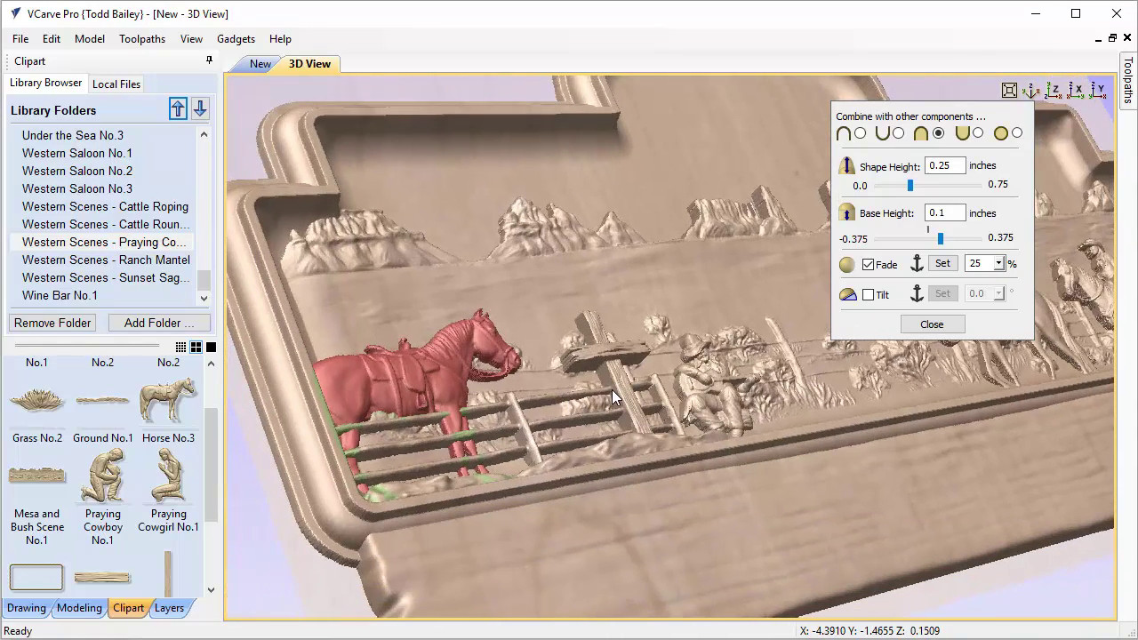
click(522, 421)
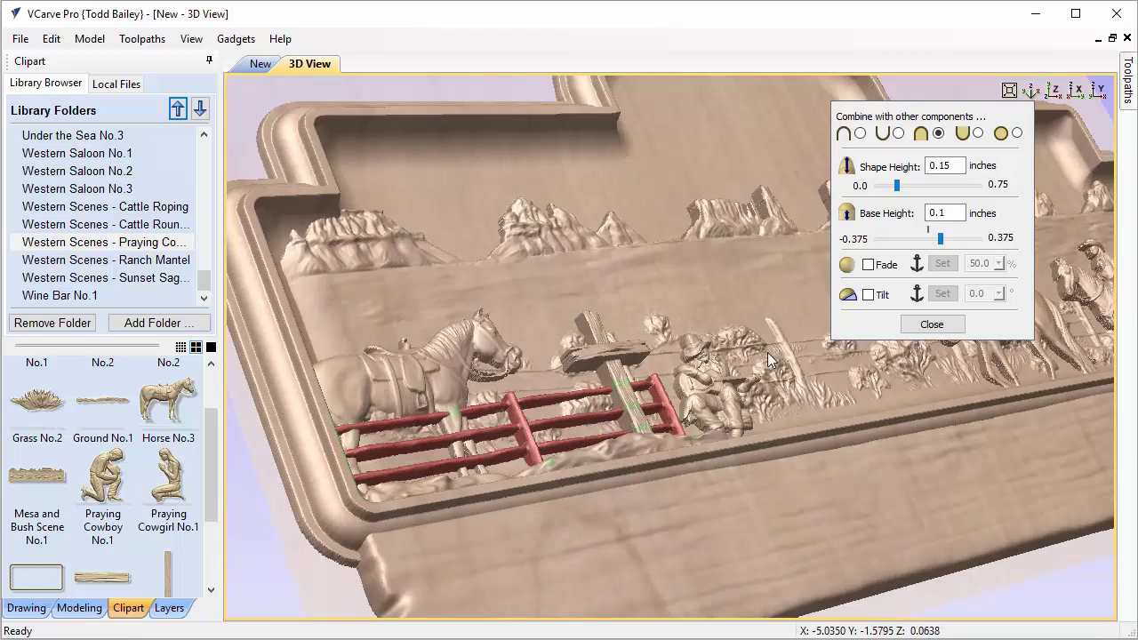
click(946, 212)
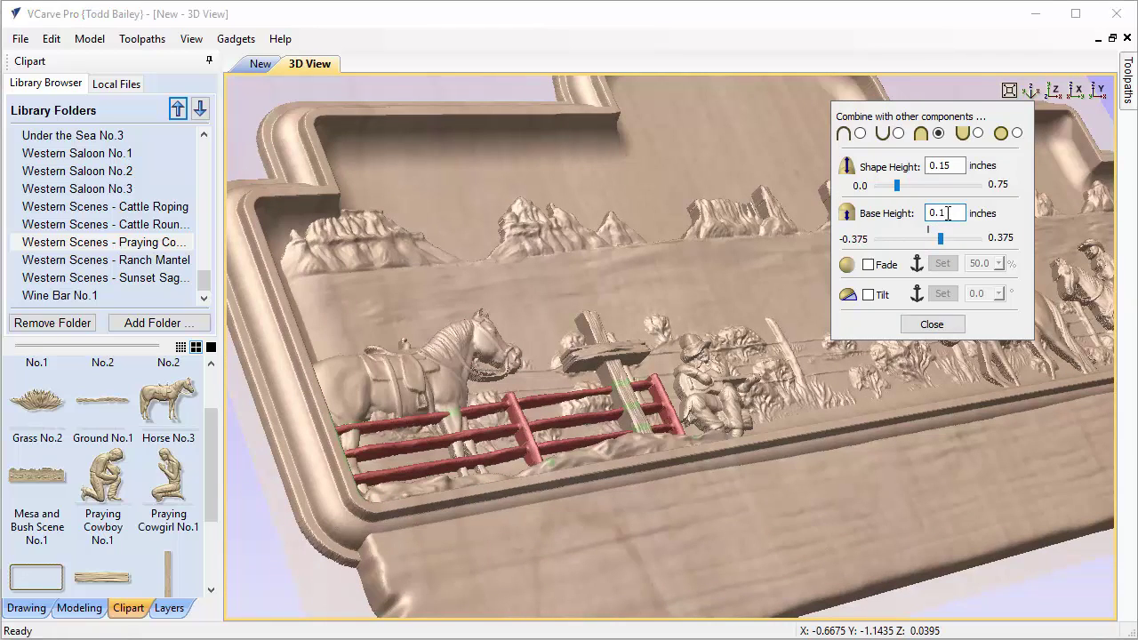
text(25)
key(Return)
drag(944, 213, 963, 212)
key(Return)
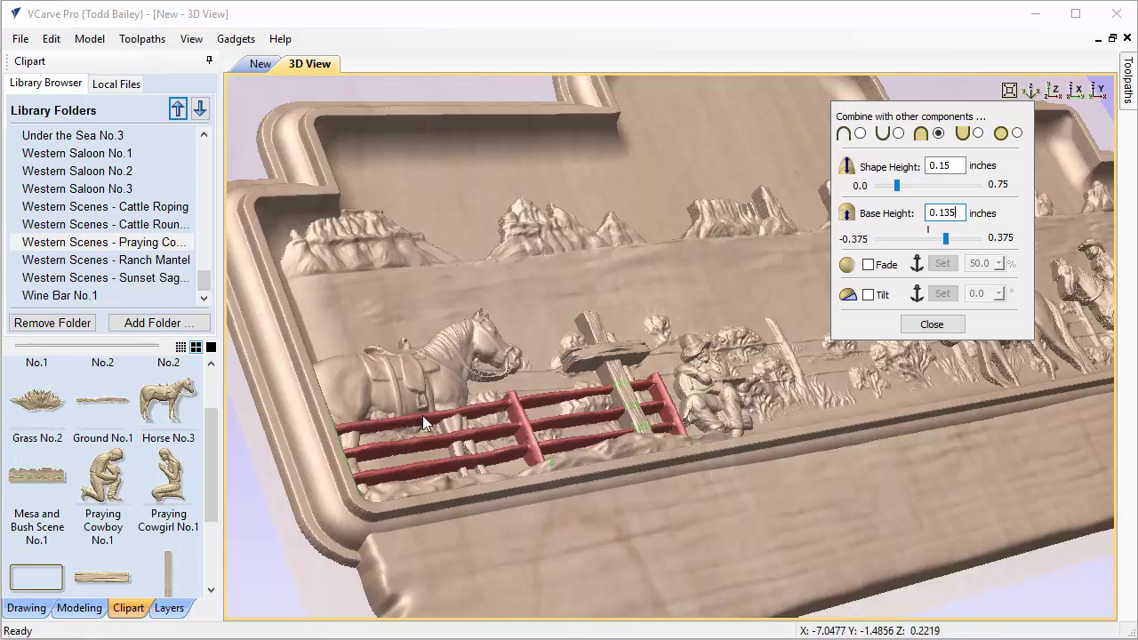
- Raise the fence's base height to 0.14 inches and inspect its relief against the cross from an angle
click(1052, 92)
scroll(586, 418, up, 2)
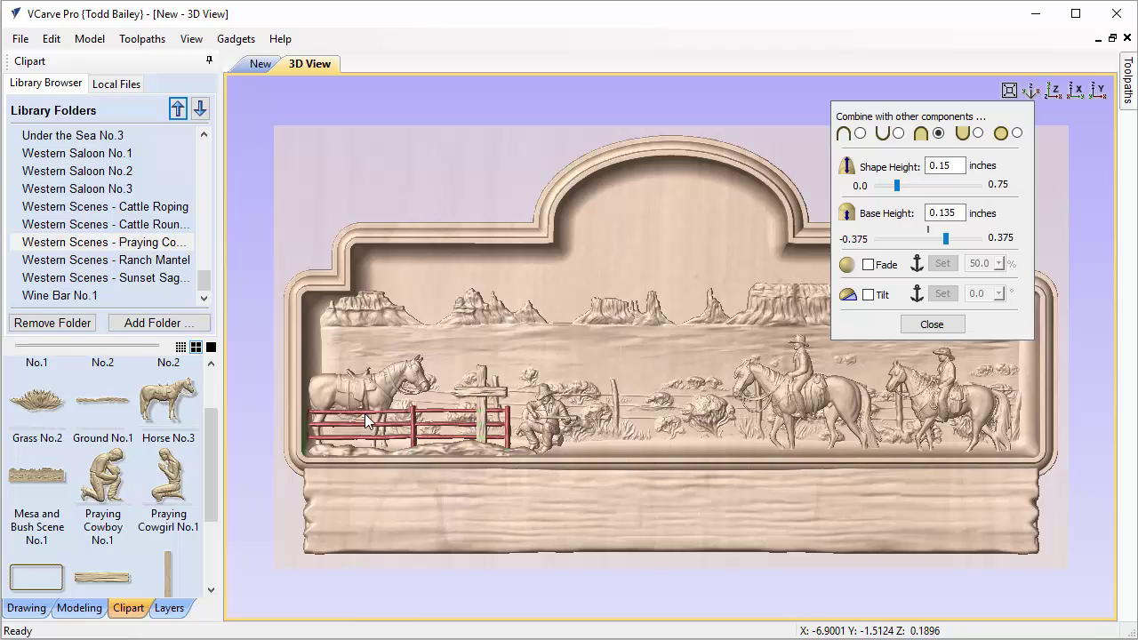
scroll(363, 401, up, 5)
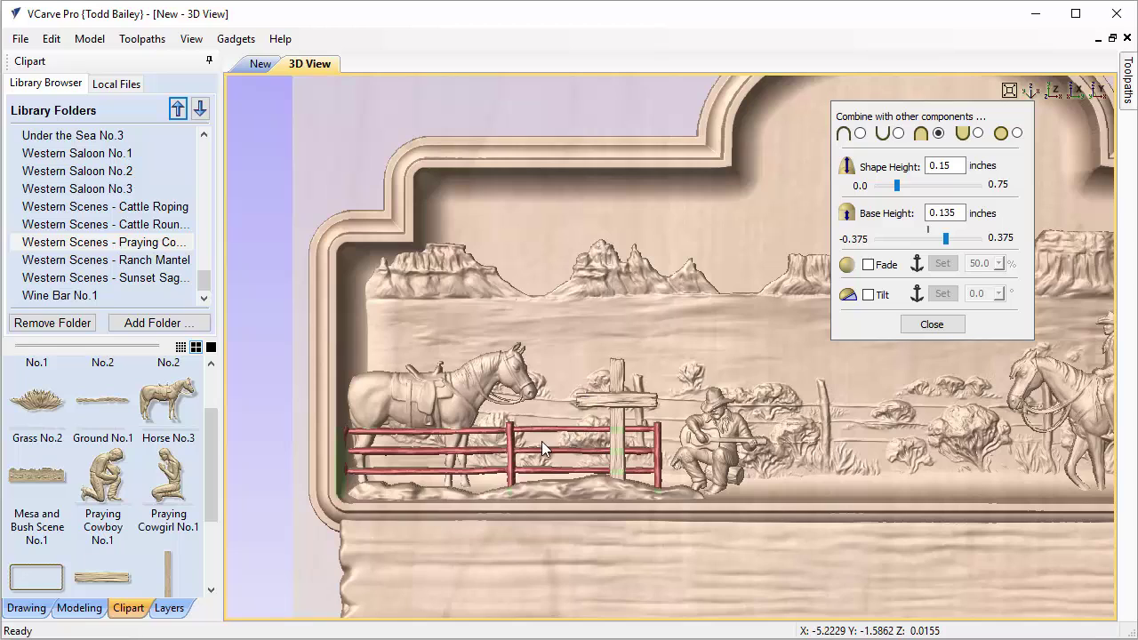
drag(944, 213, 963, 212)
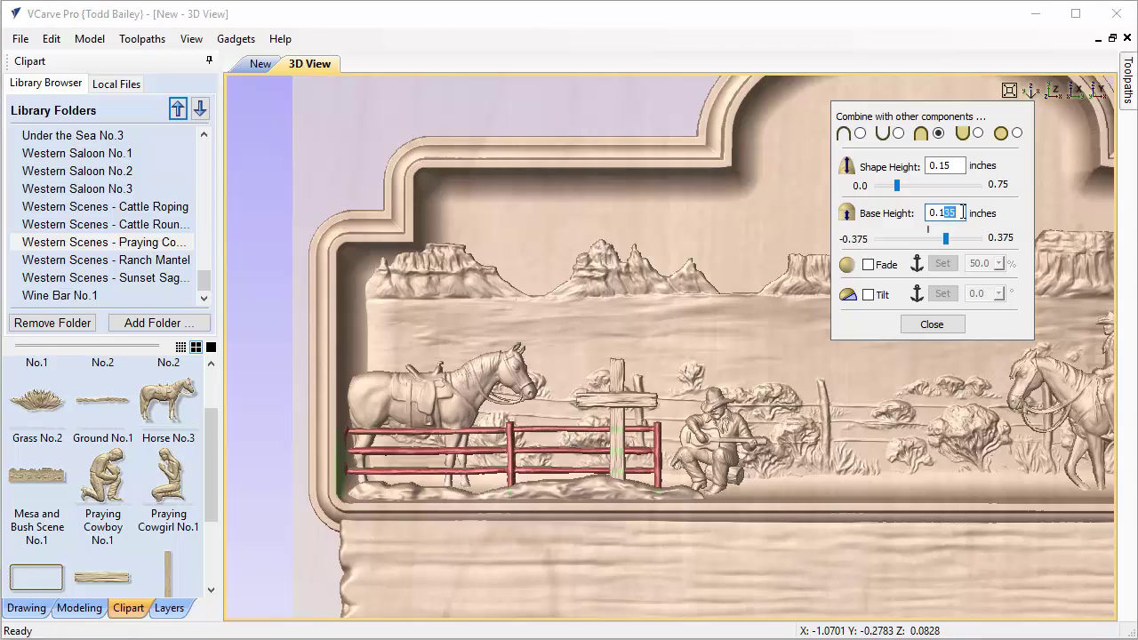
text(4)
key(Return)
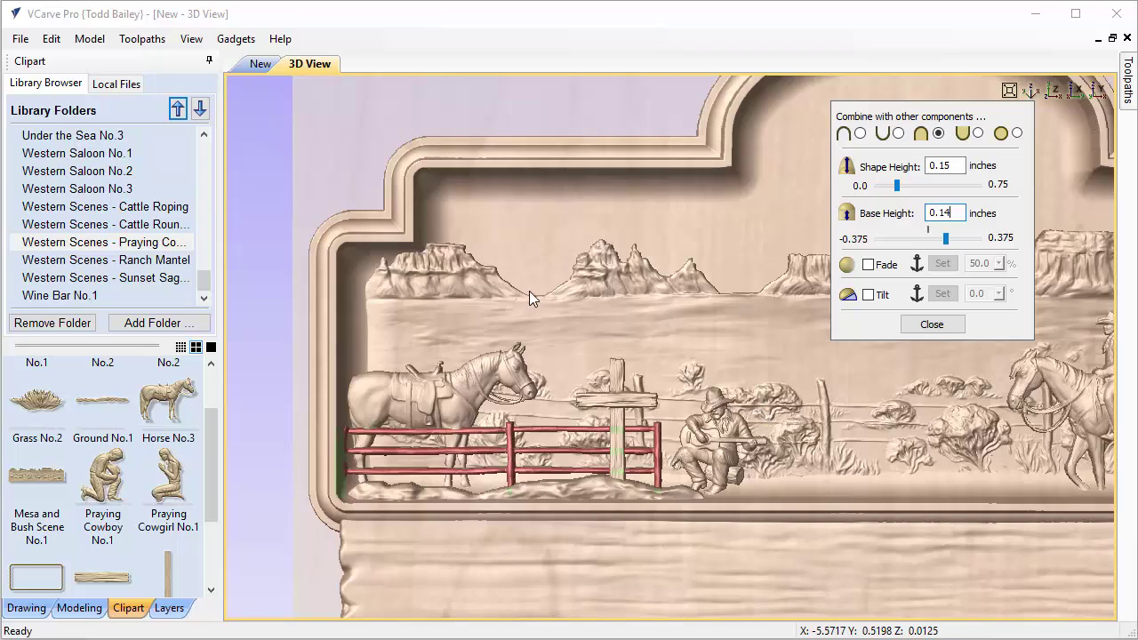
drag(528, 294, 761, 383)
scroll(685, 442, up, 3)
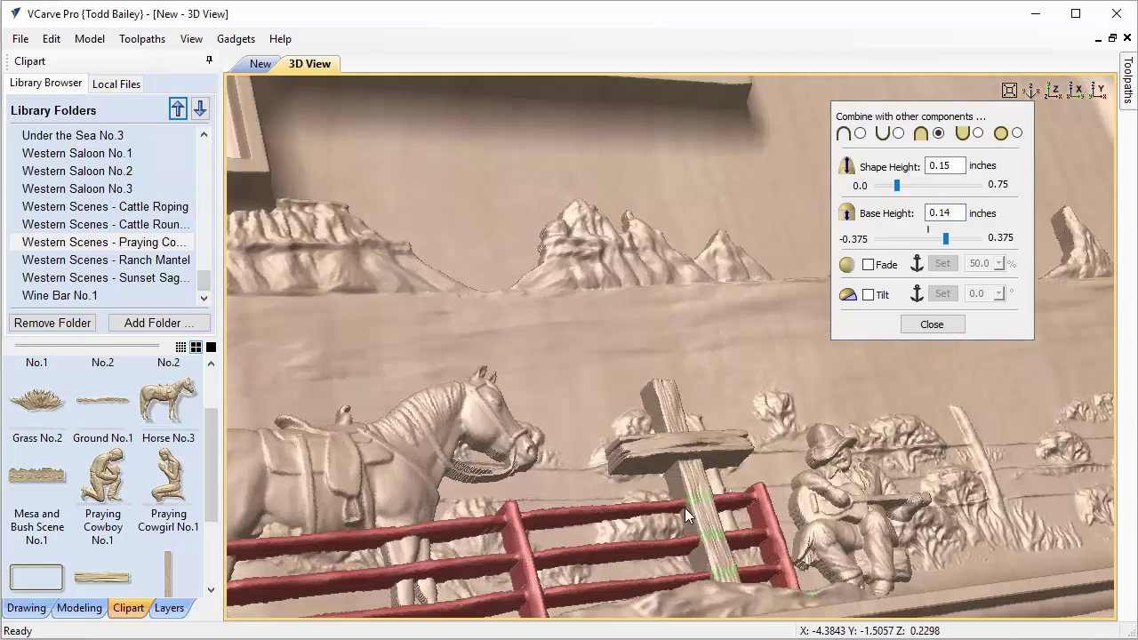
- Deselect the fence in the plan view and compare the scene with the Sunset Reunion reference image in the browser
click(1054, 91)
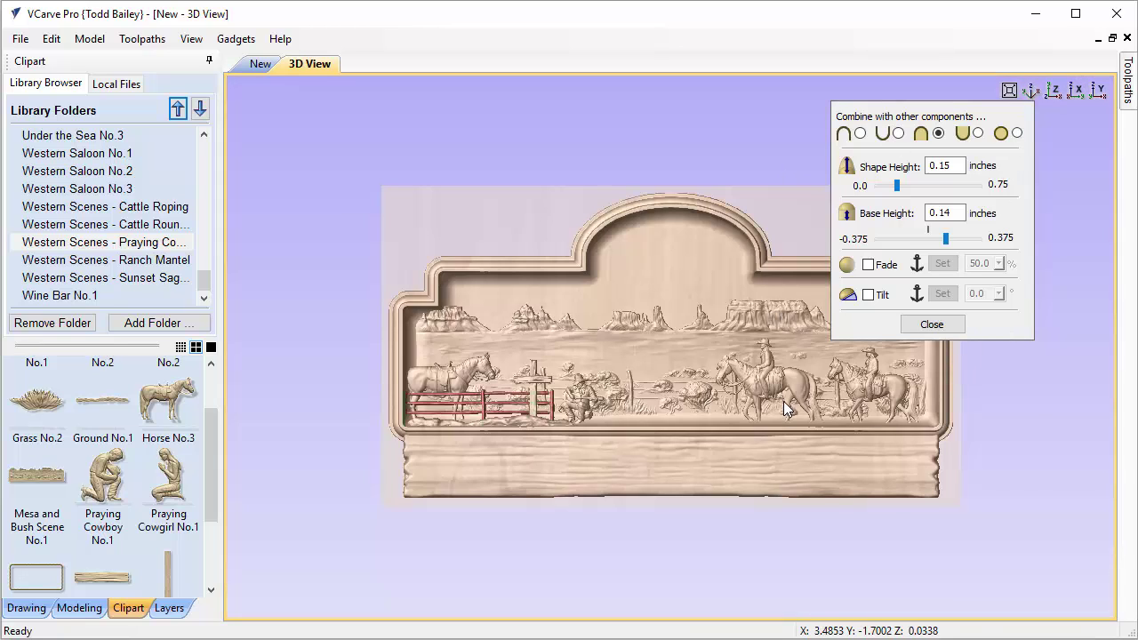
scroll(783, 400, up, 2)
click(484, 167)
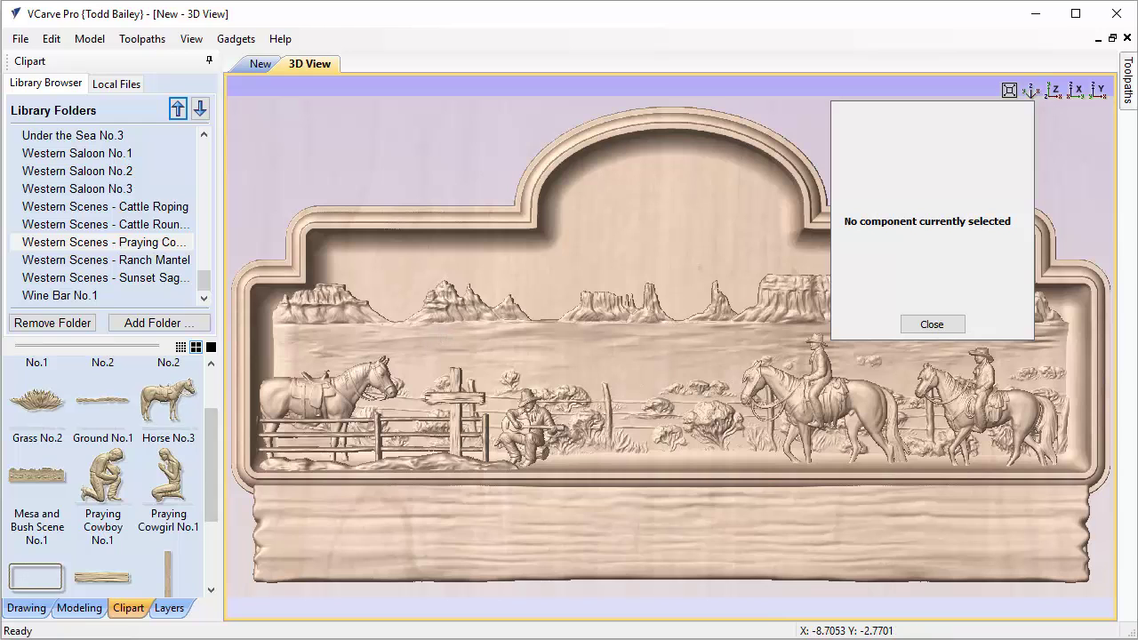
key(alt+Tab)
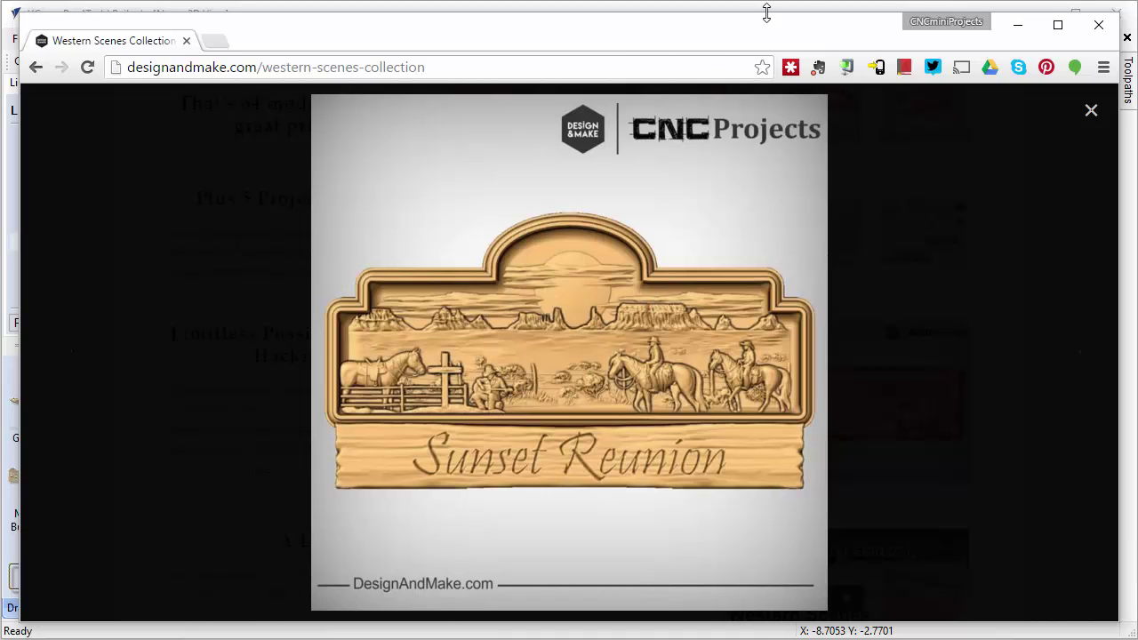
click(1017, 25)
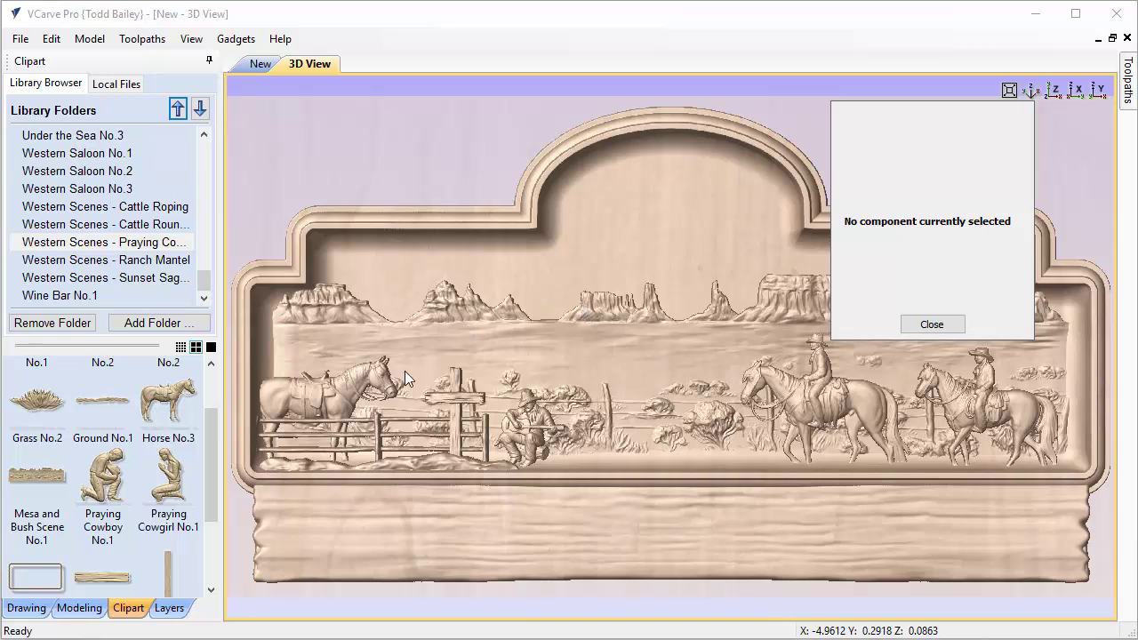
- Add Sun or Moon No.1 from the Sunset Saga folder, scale it to about 3.71 by 3.72 inches and center it behind the middle mesas
click(153, 280)
scroll(157, 552, down, 3)
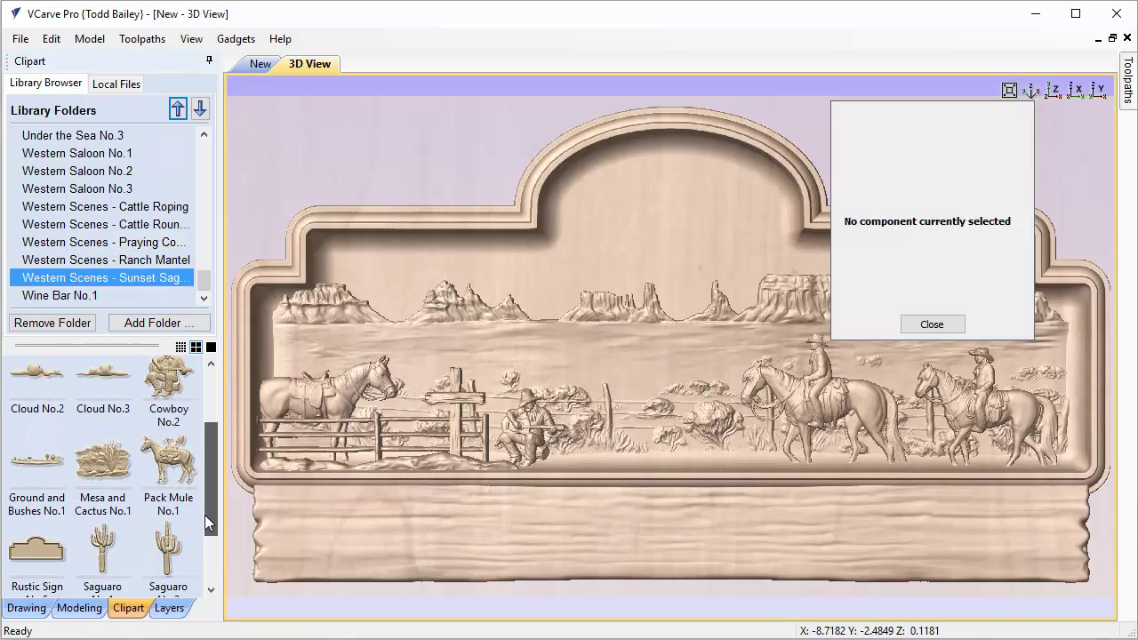
drag(61, 546, 804, 213)
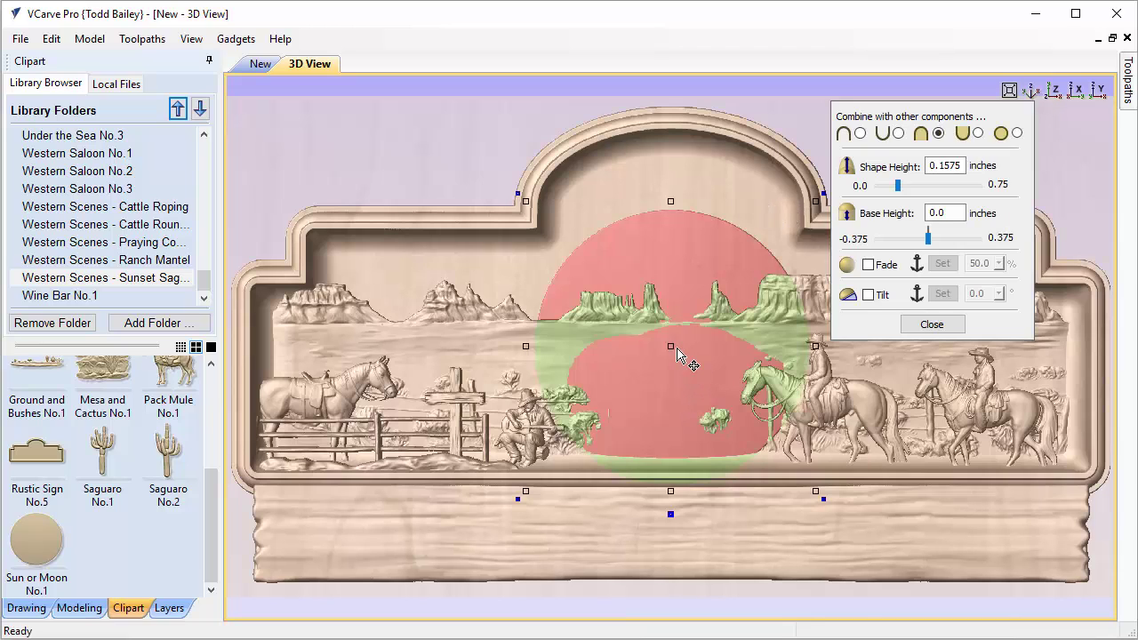
drag(673, 347, 673, 303)
drag(529, 161, 563, 202)
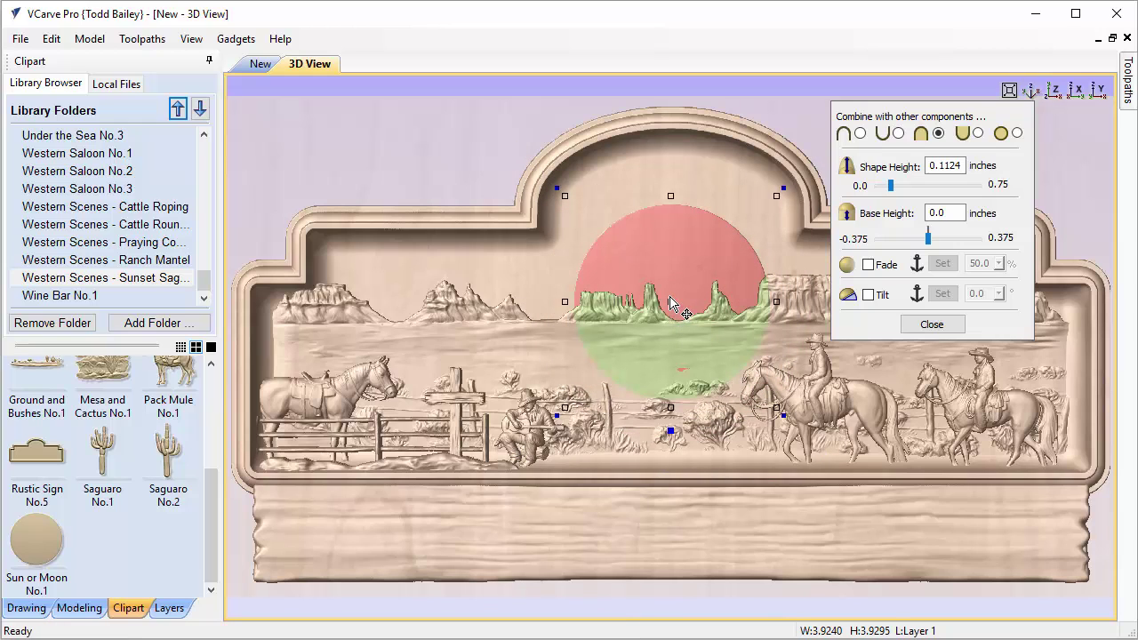
drag(671, 300, 669, 278)
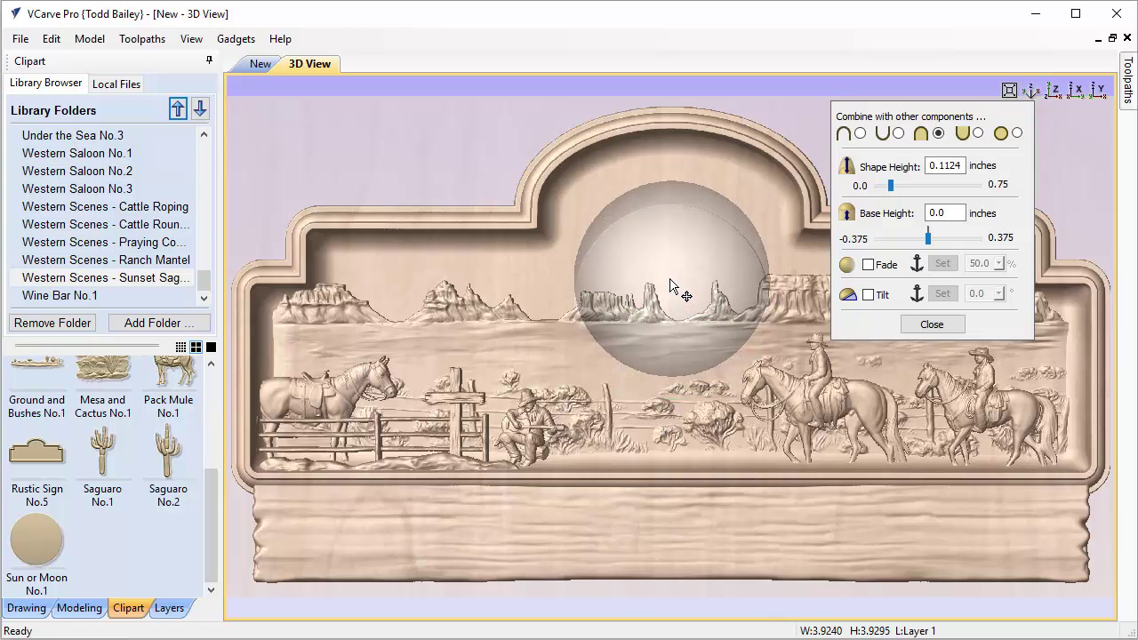
click(571, 180)
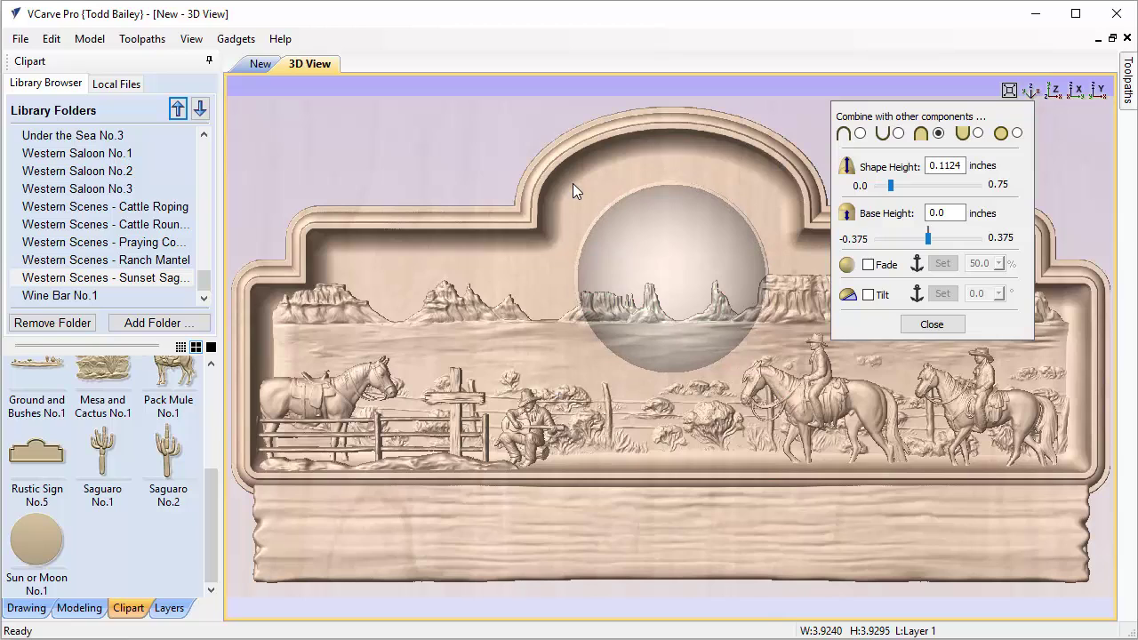
click(647, 237)
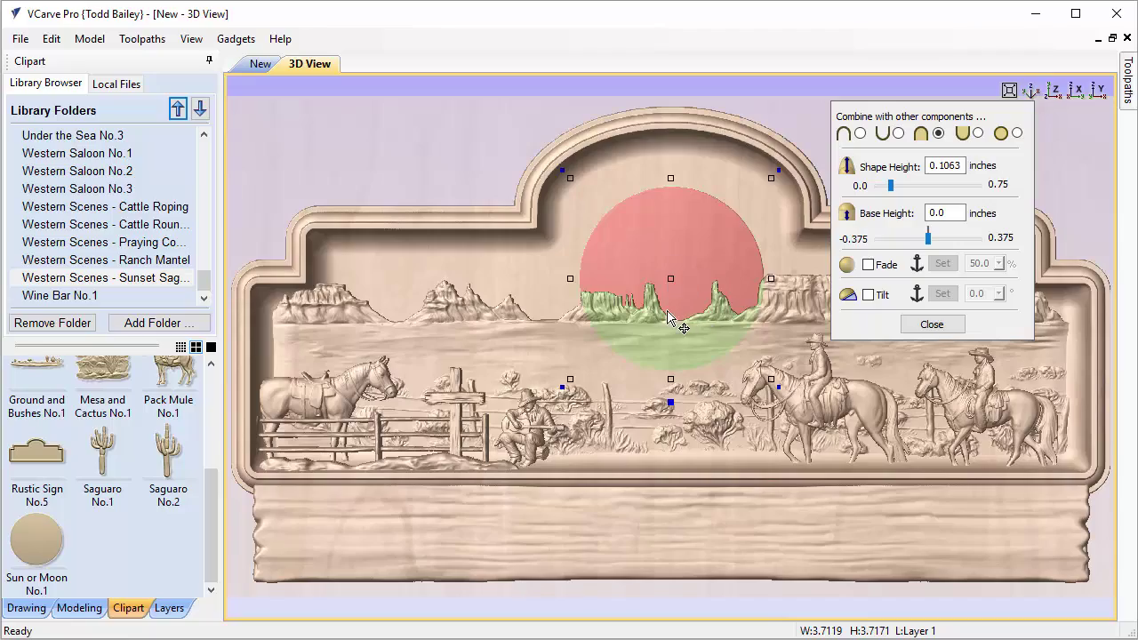
- Try shape heights of 0.25 and 0.2 inches on the sun while viewing the relief from an angle
drag(488, 274, 622, 373)
scroll(653, 391, up, 5)
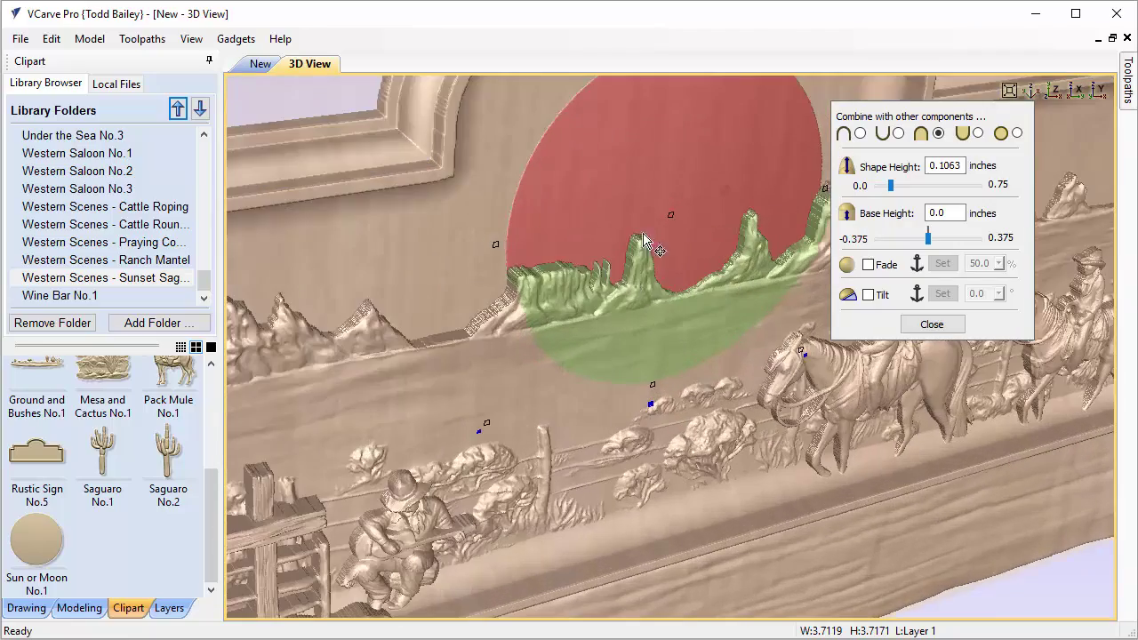
drag(940, 166, 969, 165)
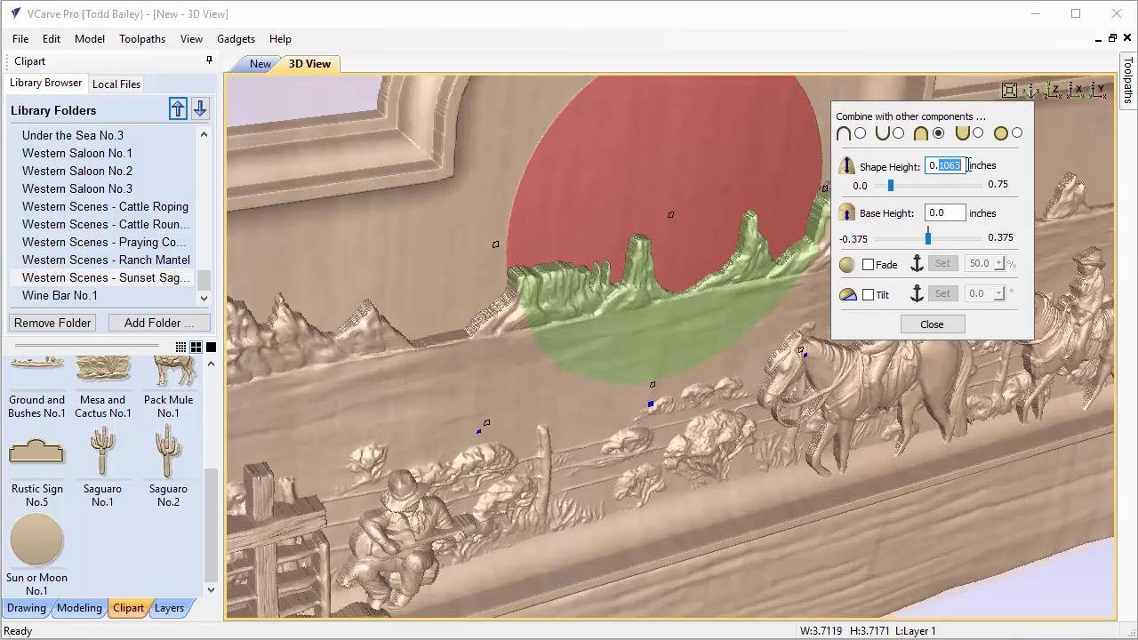
text(25)
key(Return)
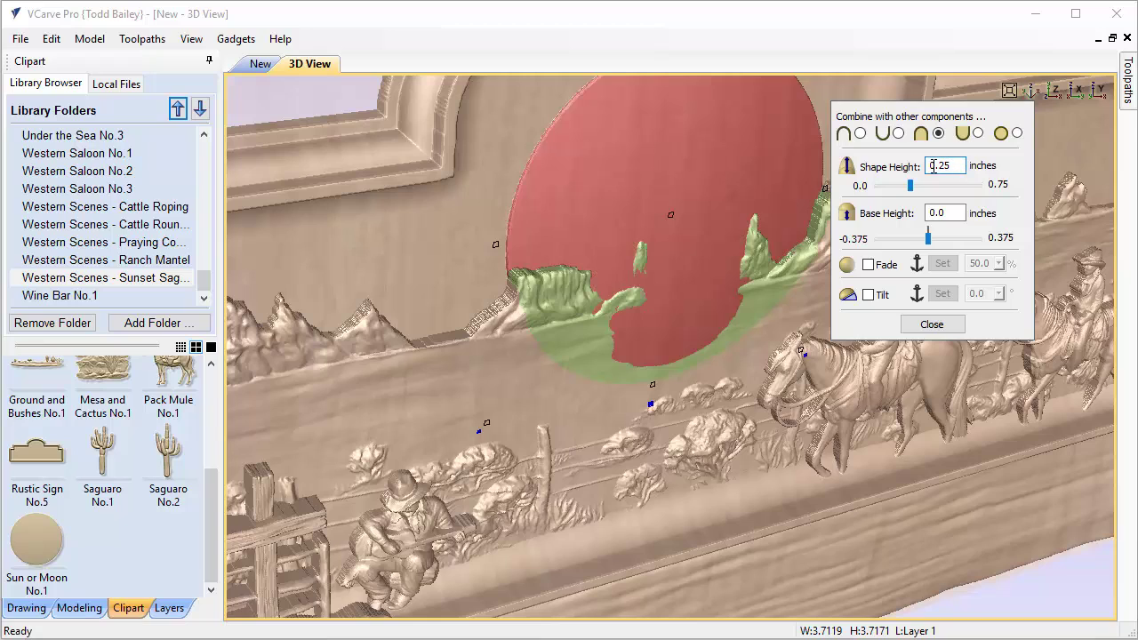
drag(940, 166, 957, 166)
text(2)
key(Return)
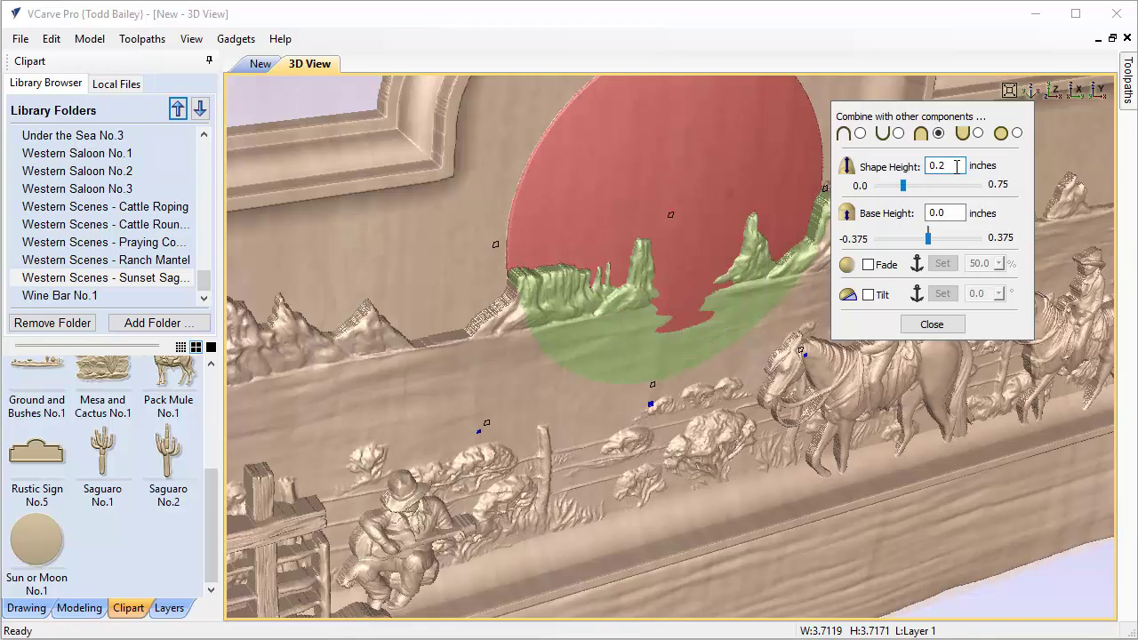
- Set the sun's shape height to 0.135 inches and base height to 0.02 inches, and deselect it in the plan view
drag(902, 185, 898, 187)
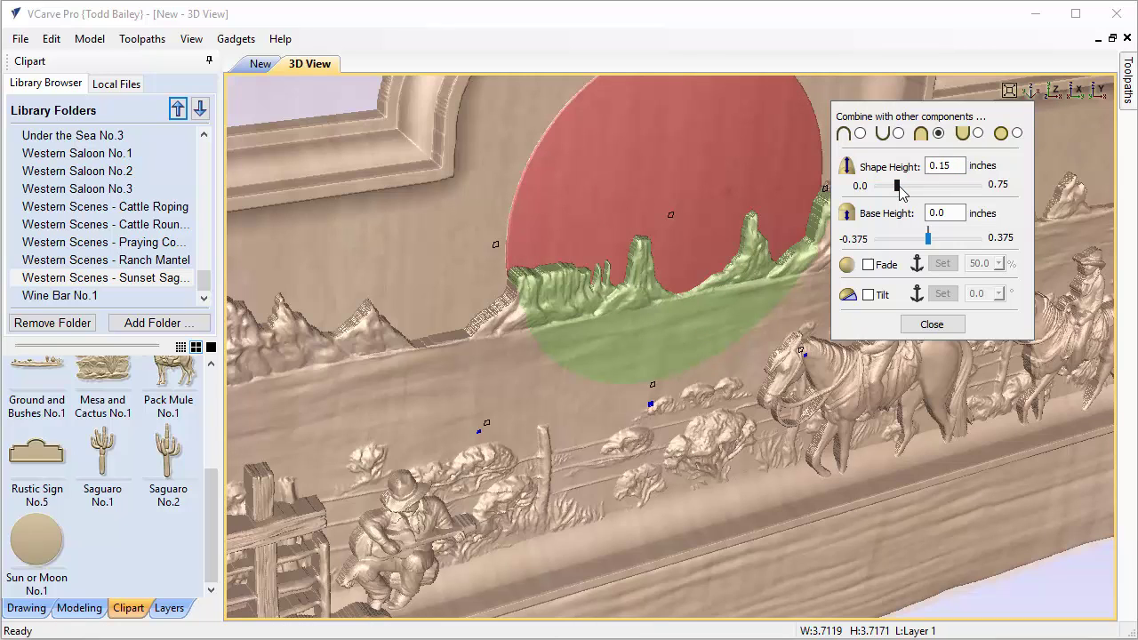
drag(899, 186, 897, 186)
click(951, 214)
click(951, 215)
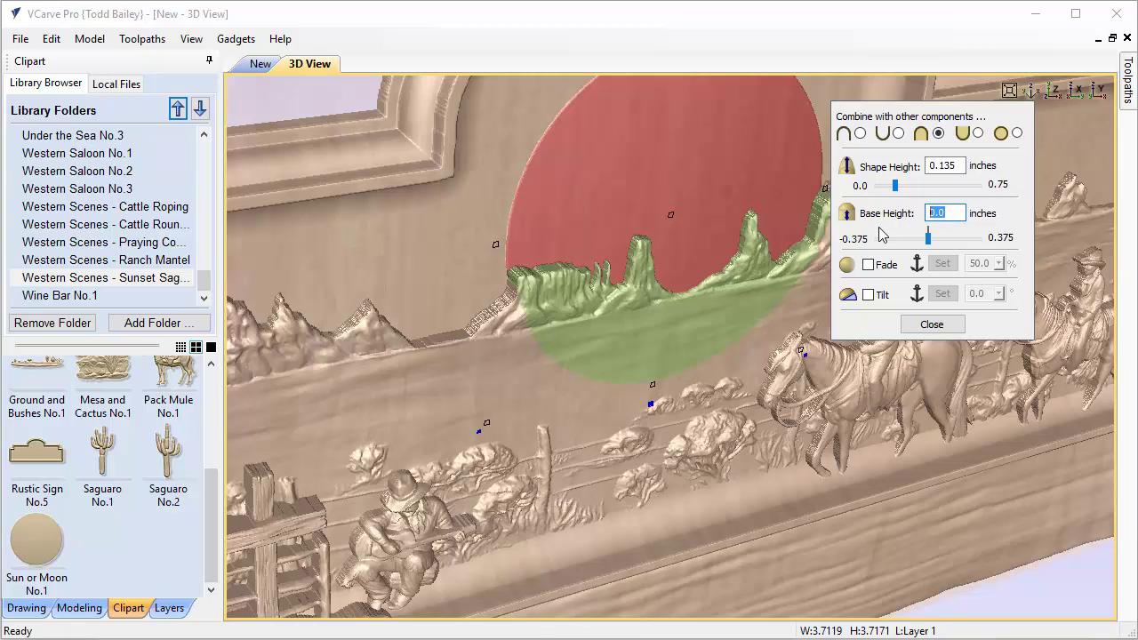
text(.02)
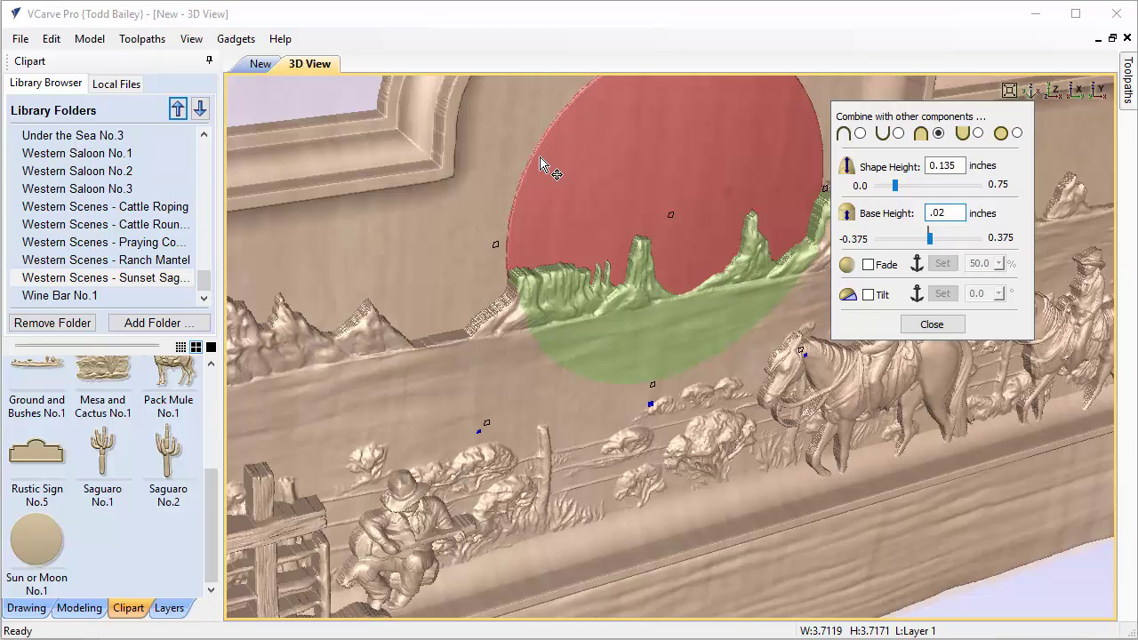
click(1054, 92)
scroll(705, 367, up, 2)
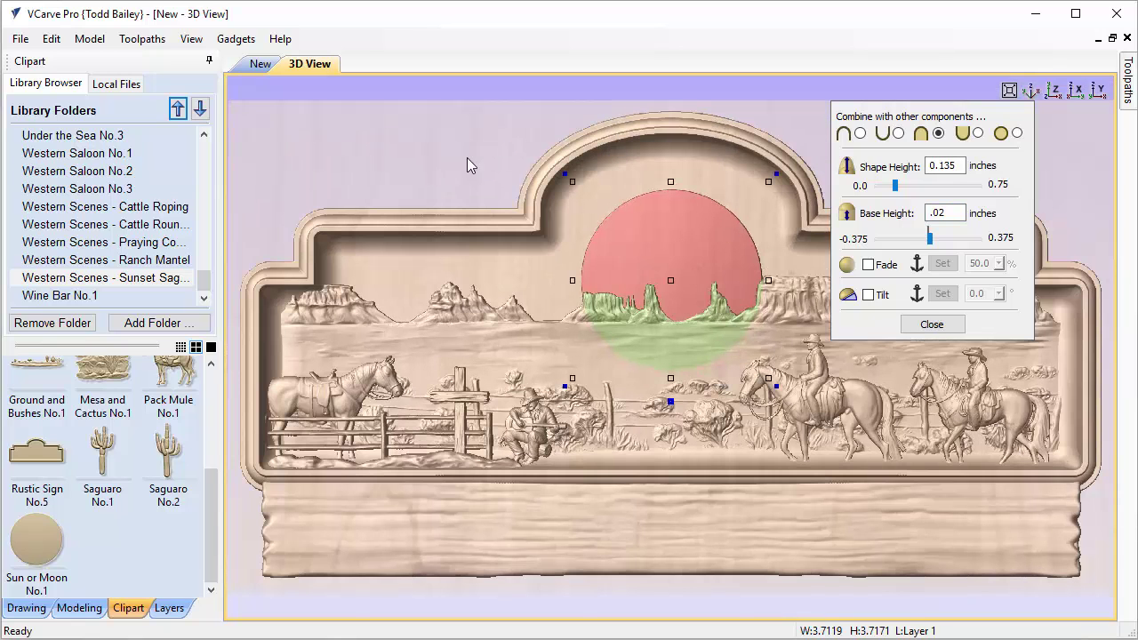
click(440, 143)
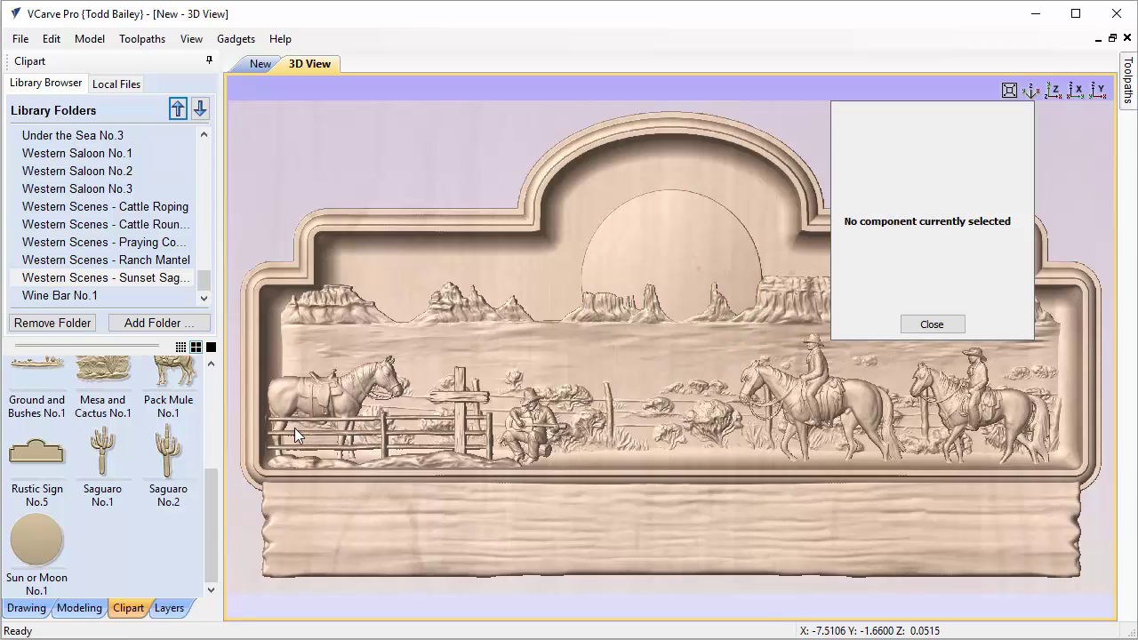
- Add Cloud No.1 from the Ranch Mantel folder, scale it to about 6.41 by 0.85 inches and place it above the left-hand mesas
drag(217, 512, 227, 435)
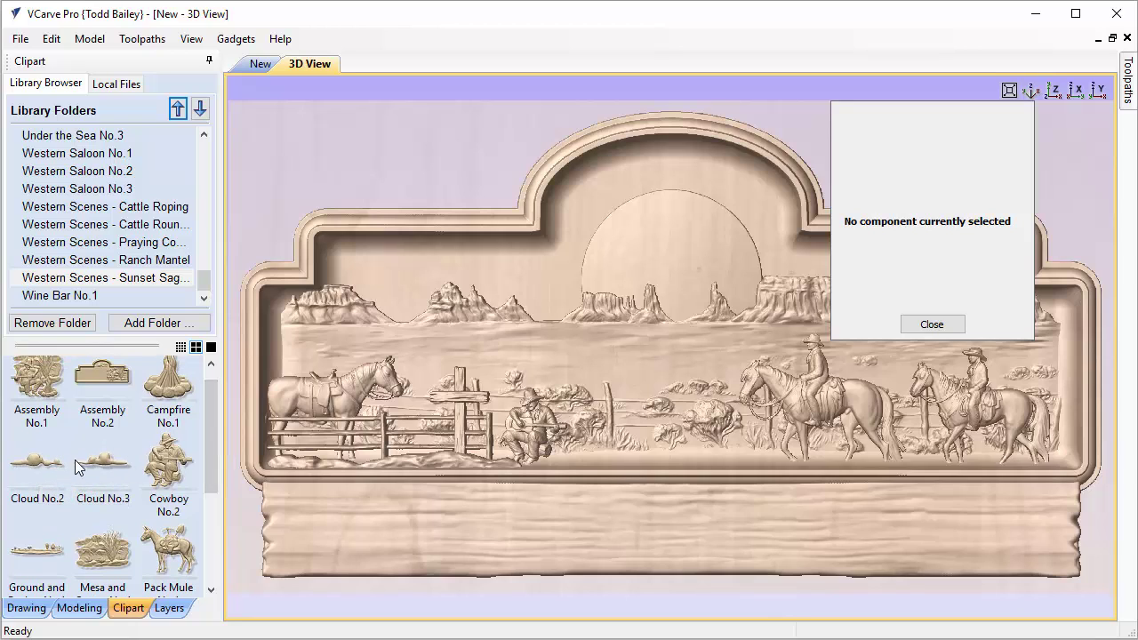
click(175, 228)
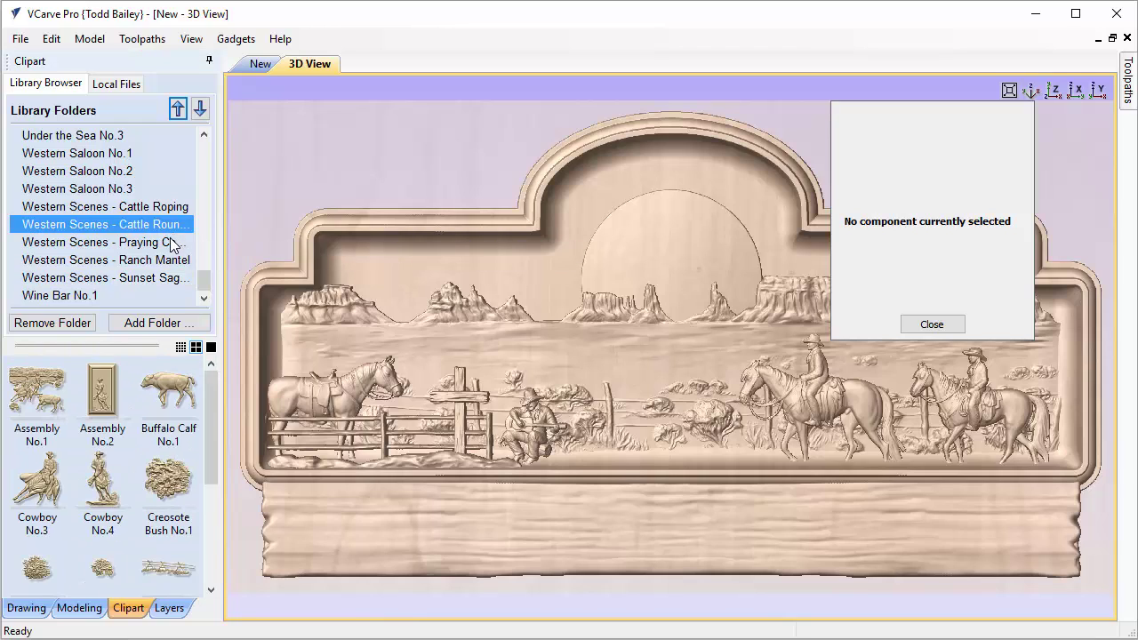
click(173, 243)
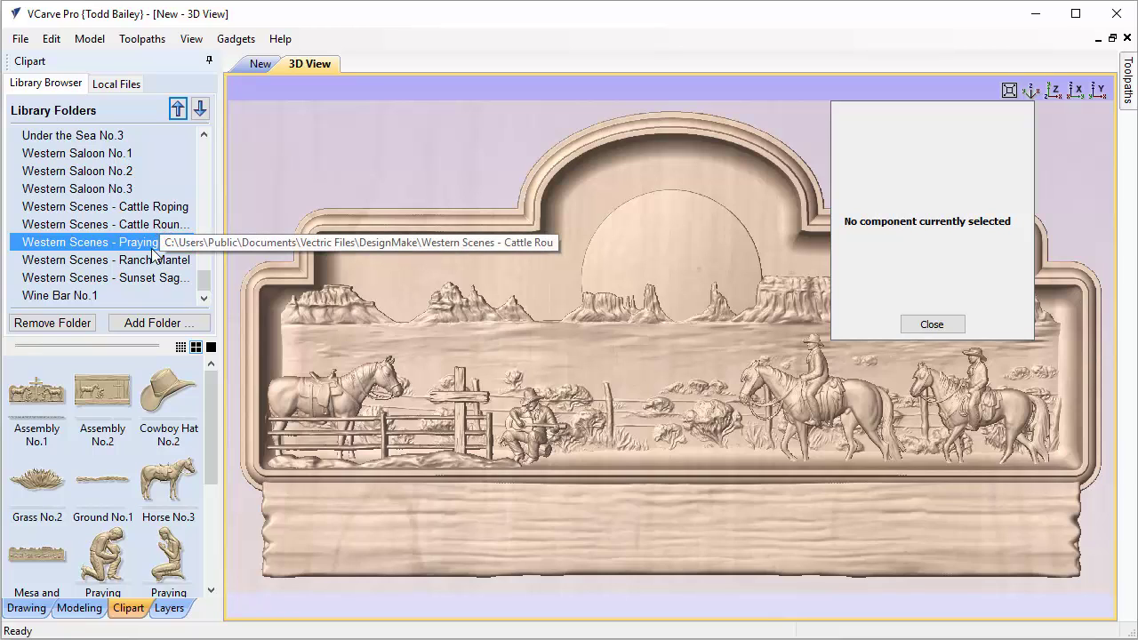
click(153, 261)
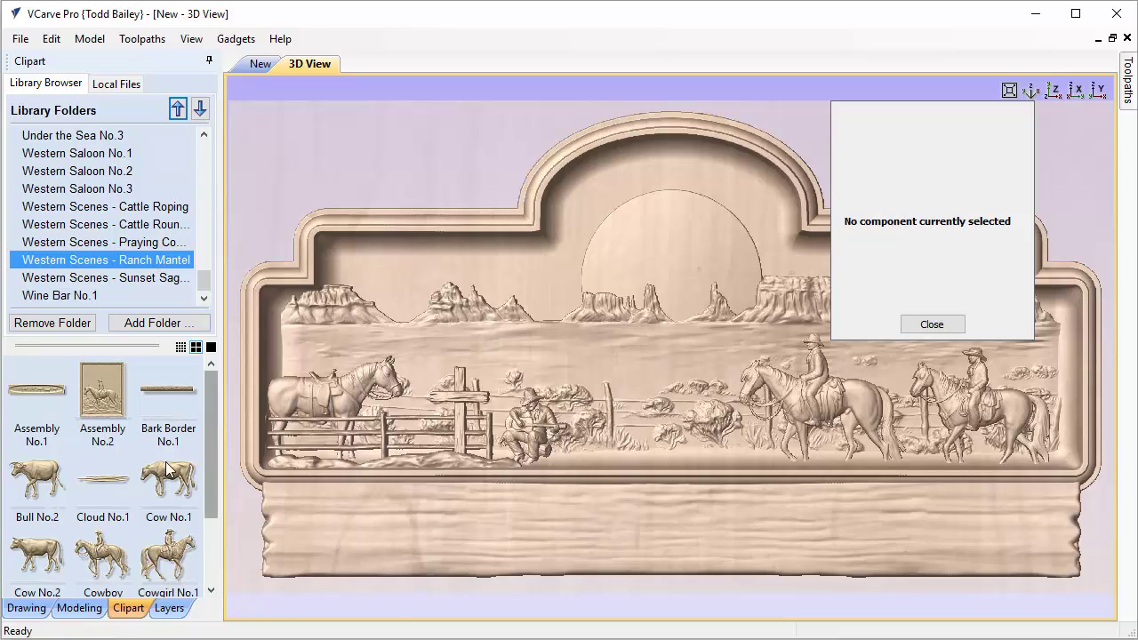
click(100, 487)
double_click(97, 485)
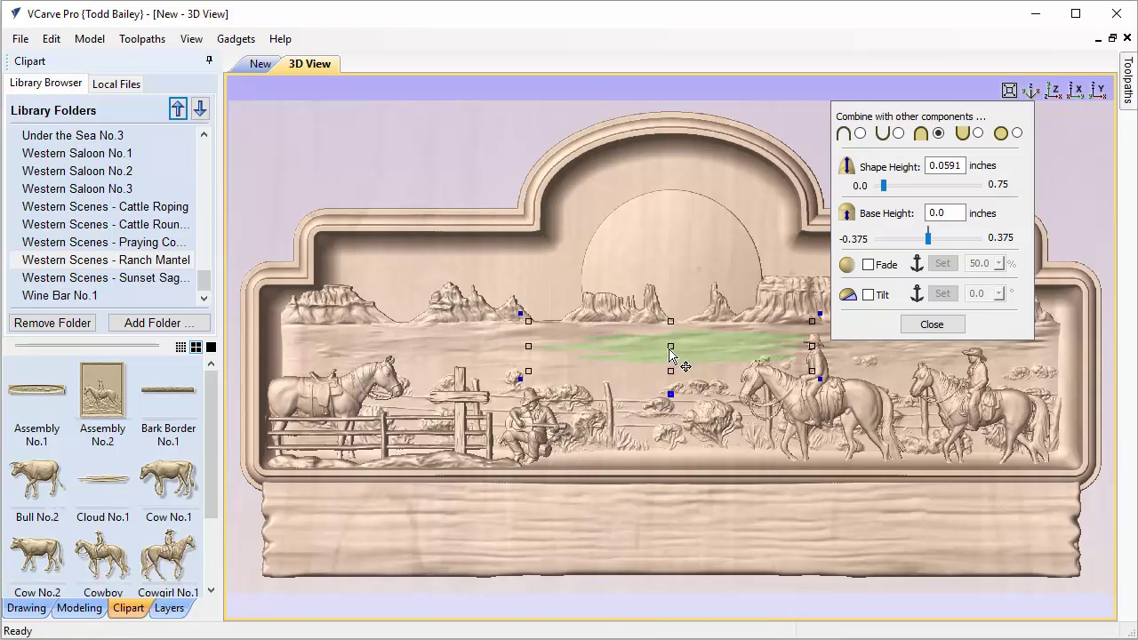
drag(666, 356, 486, 277)
click(335, 301)
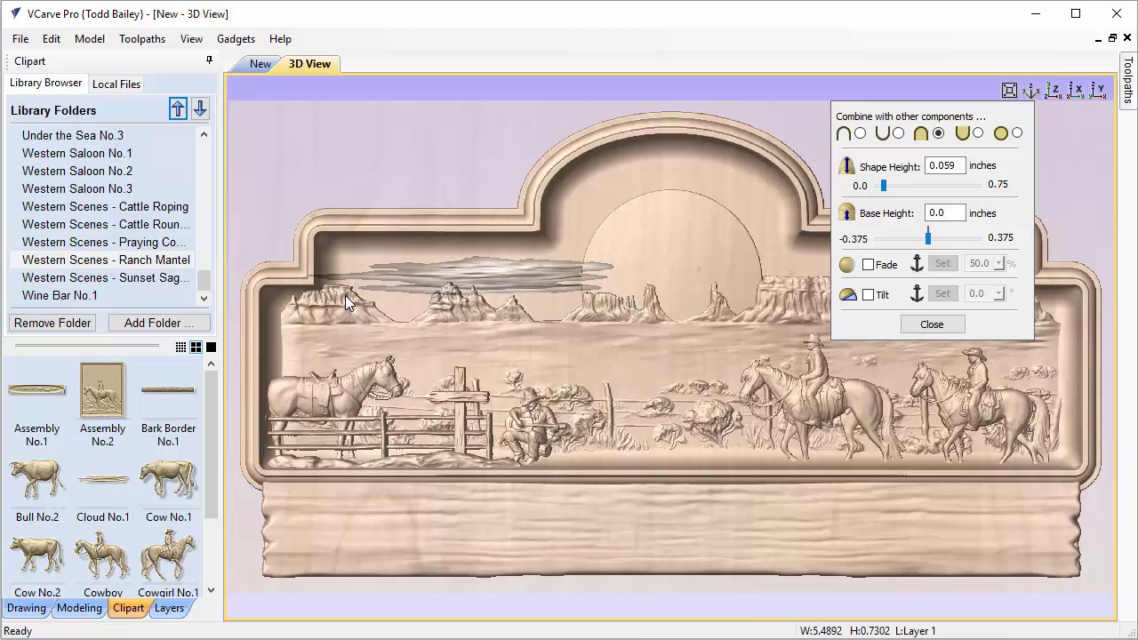
click(342, 297)
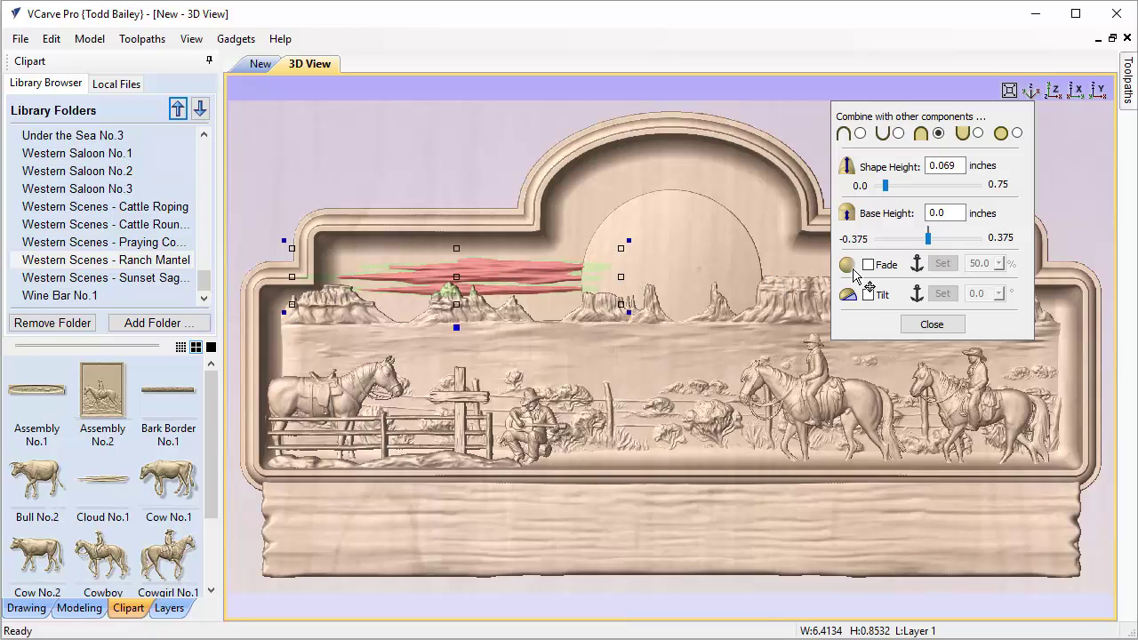
- Try a shape height of 0.15 inches on the cloud
click(955, 168)
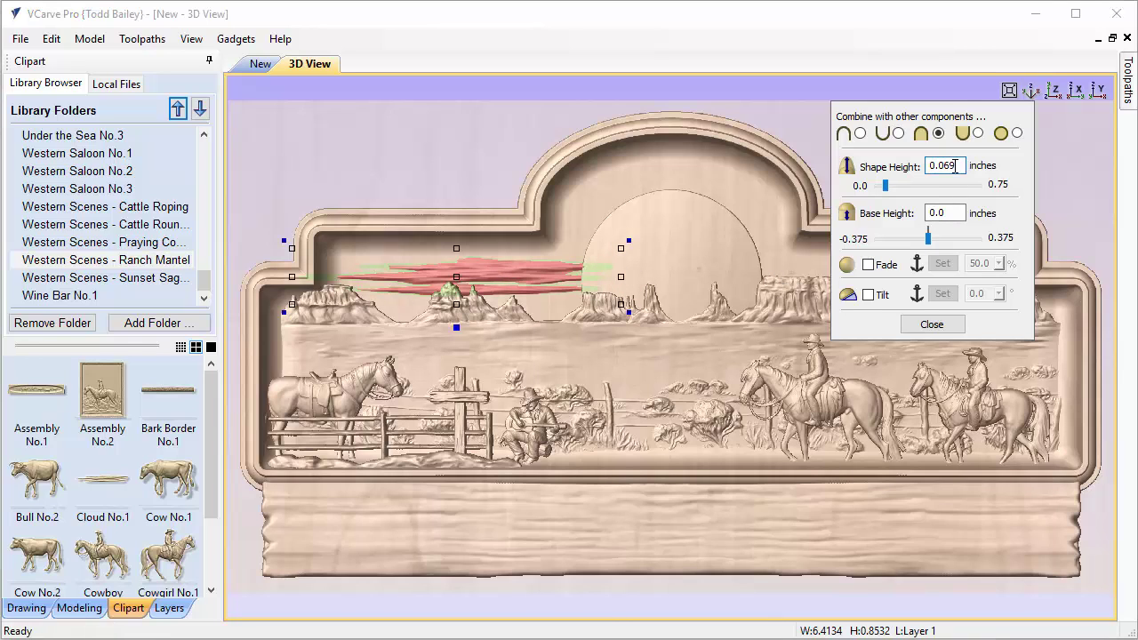
drag(955, 168, 941, 168)
text(15)
- Set the cloud's base height to 0.05 inches and its shape height to 0.10 inches
click(956, 214)
drag(945, 213, 939, 214)
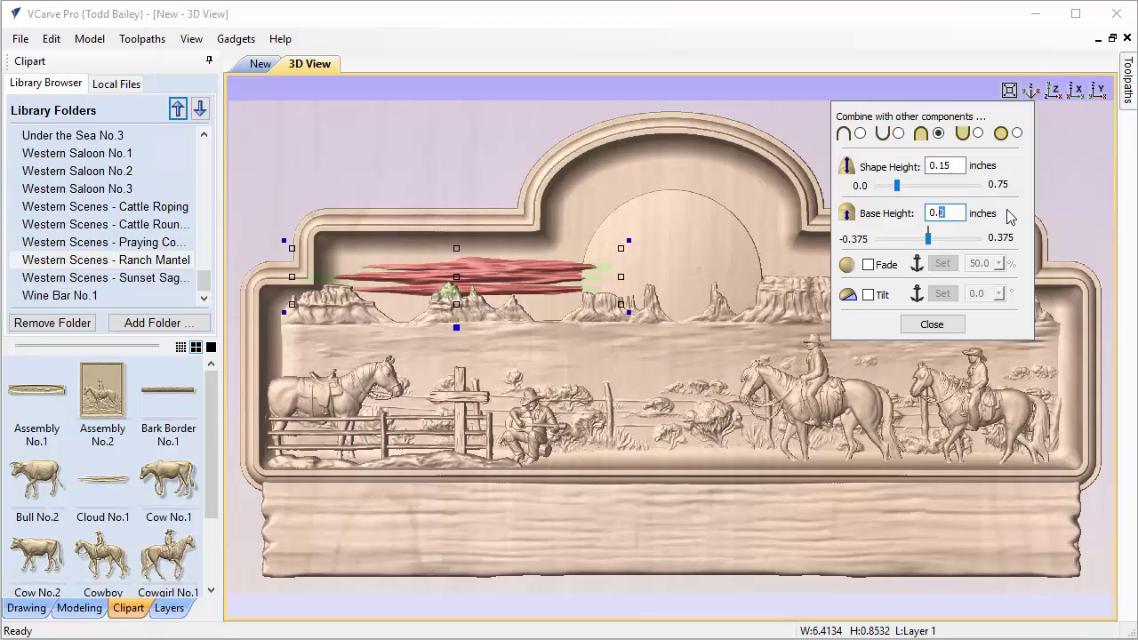
text(.0)
key(Left)
key(Left)
key(BackSpace)
key(shift+End)
key(Return)
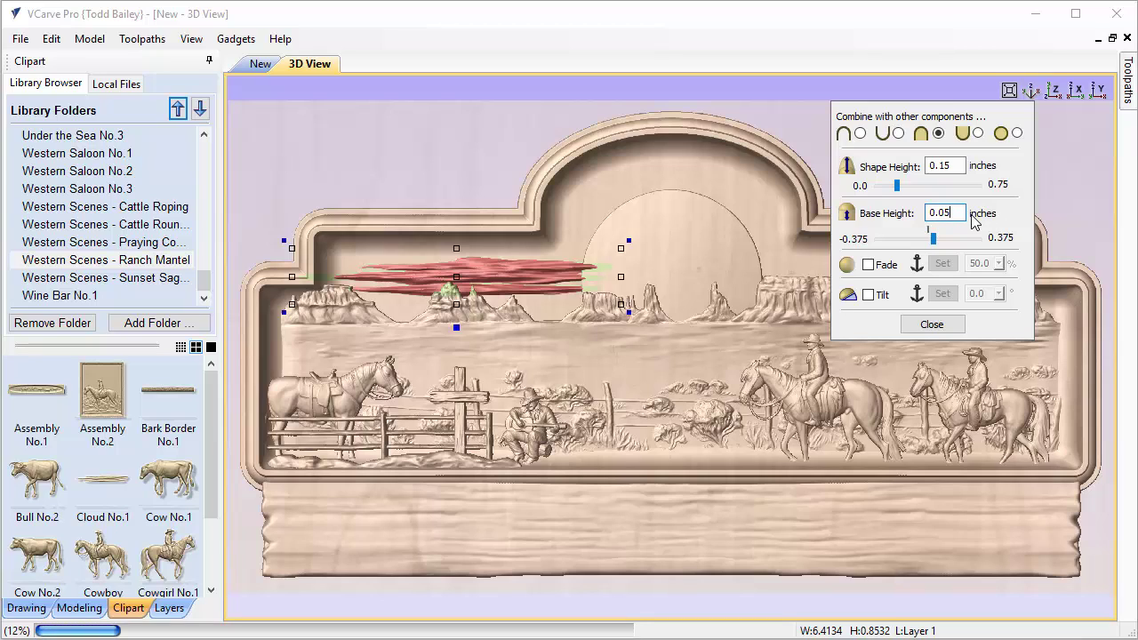
drag(955, 166, 943, 169)
text(0)
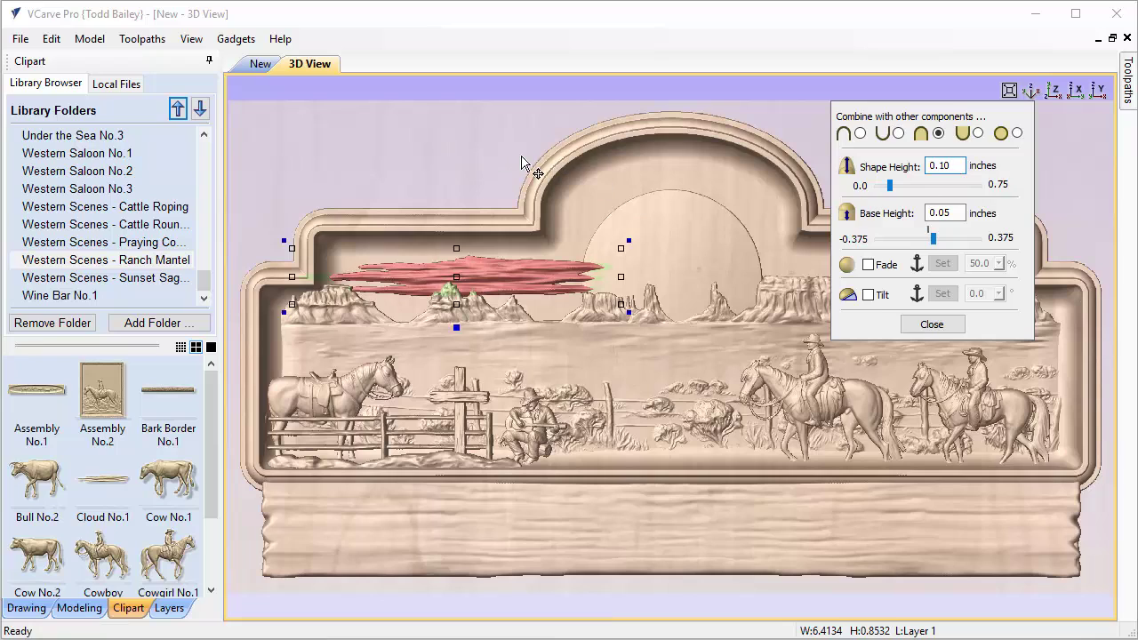
- Place a horizontally mirrored copy of the left-hand cloud above the right-hand mesas, just inside the frame
click(489, 153)
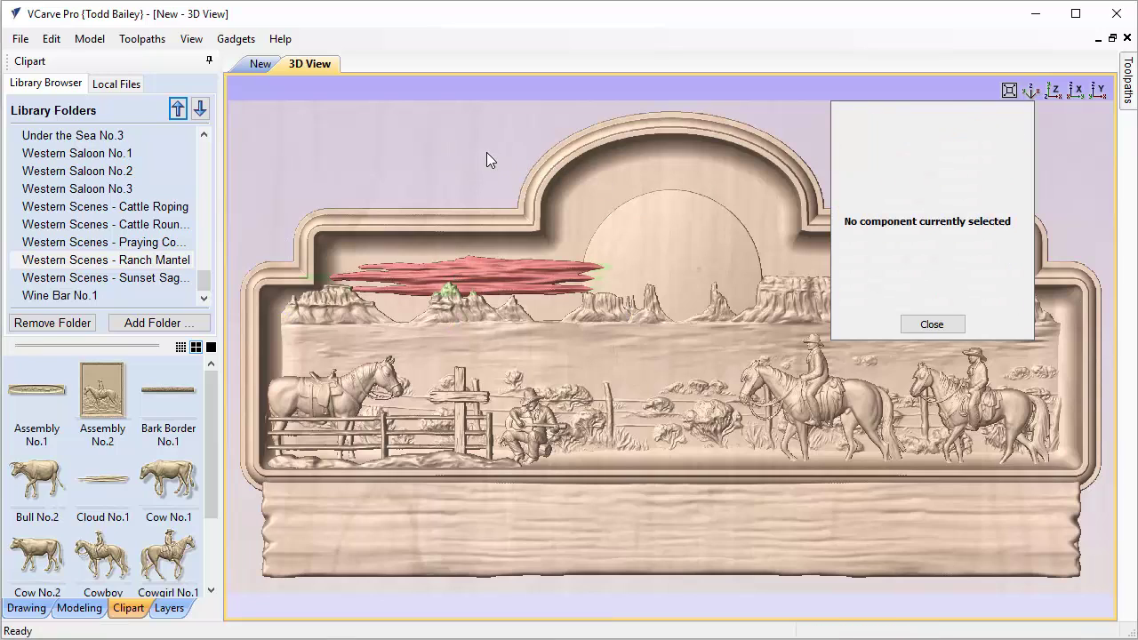
click(501, 284)
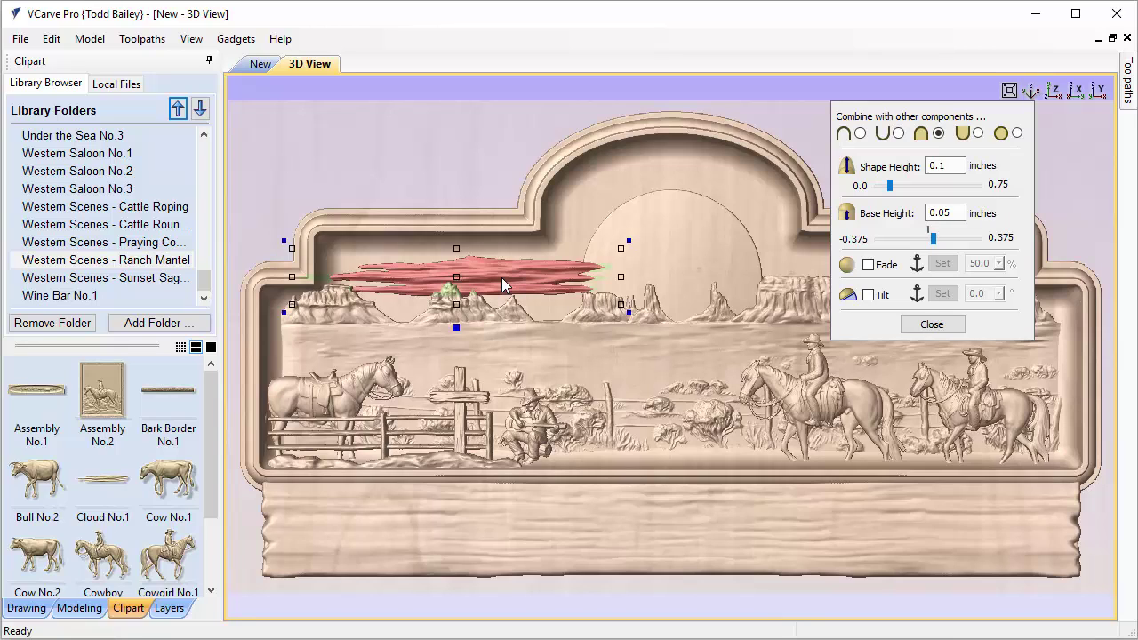
key(ctrl+shift+h)
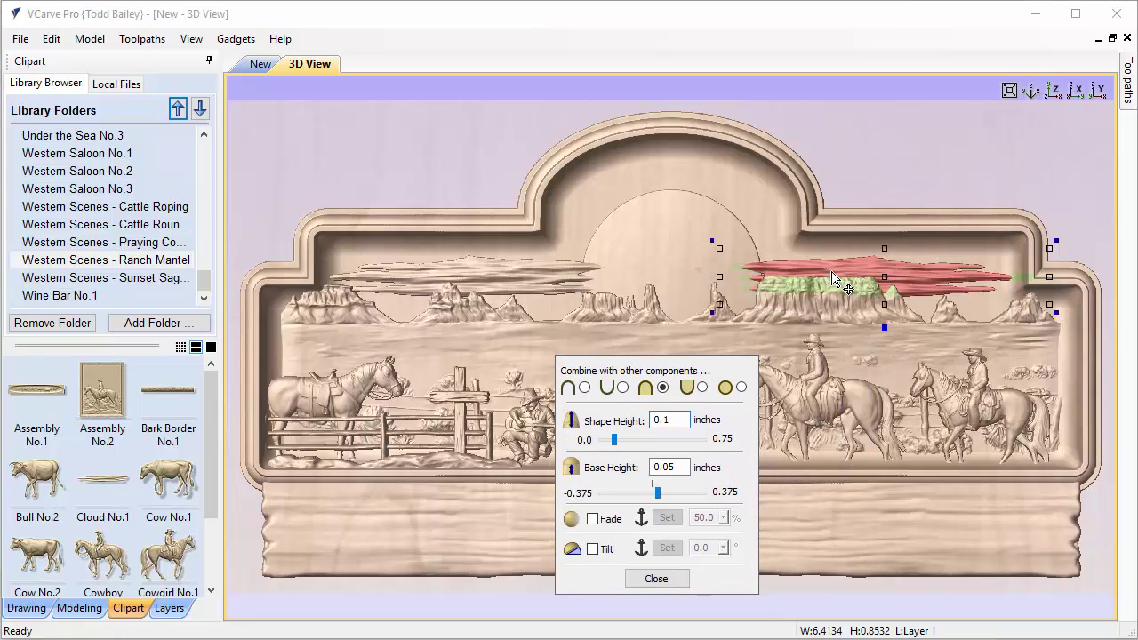
text(h)
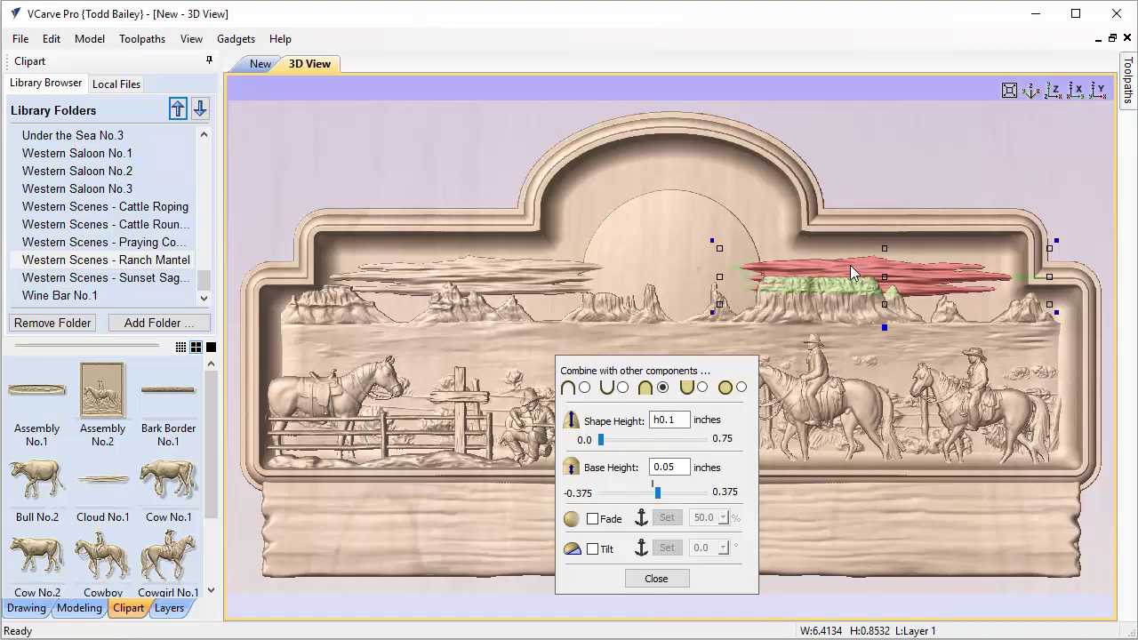
key(BackSpace)
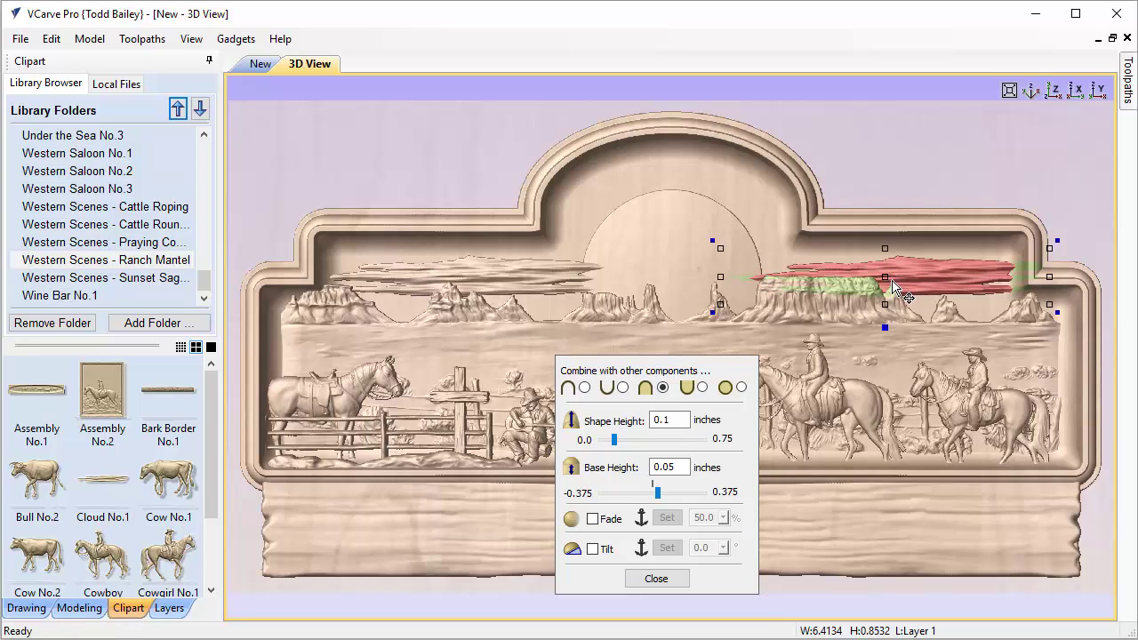
drag(885, 277, 886, 279)
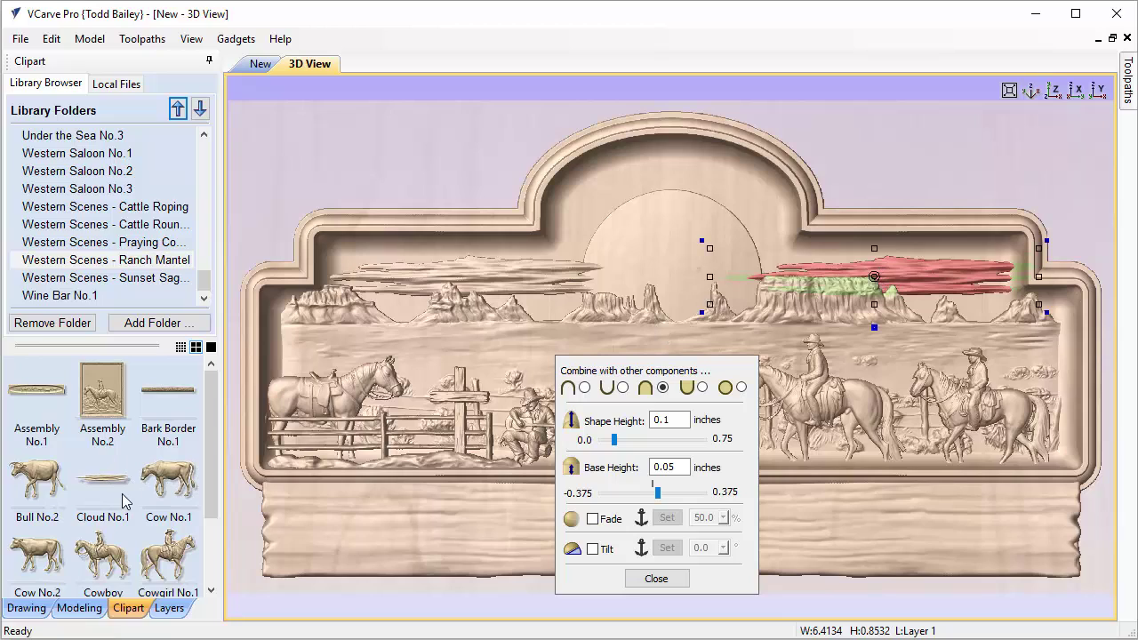
- Place a third copy of the cloud across the upper part of the sun and close the component properties
drag(125, 494, 368, 426)
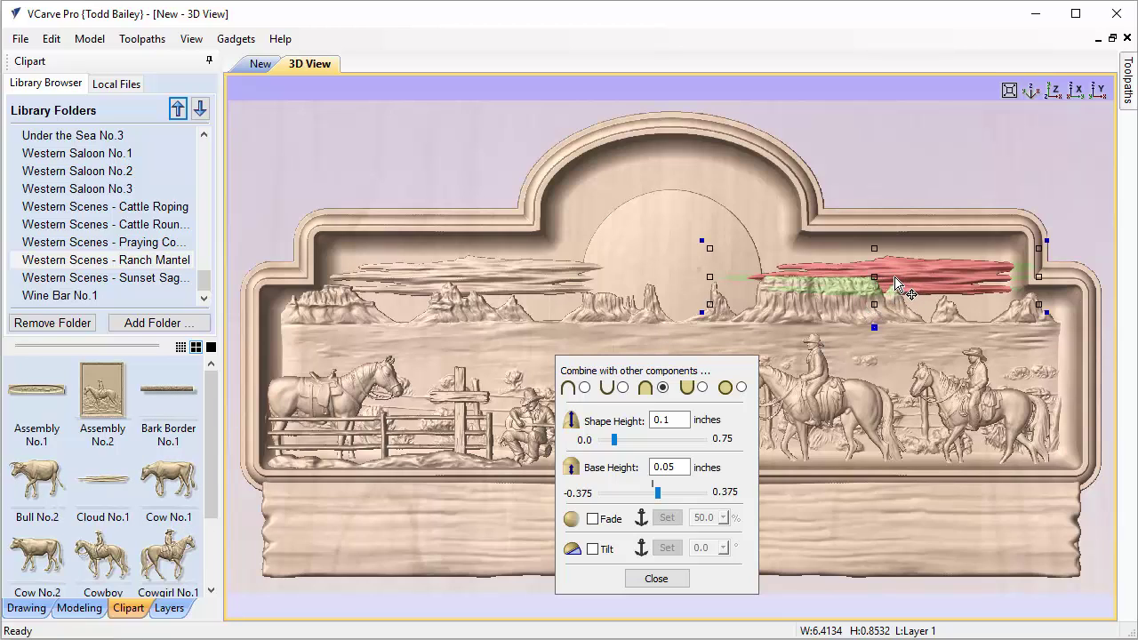
drag(877, 276, 655, 228)
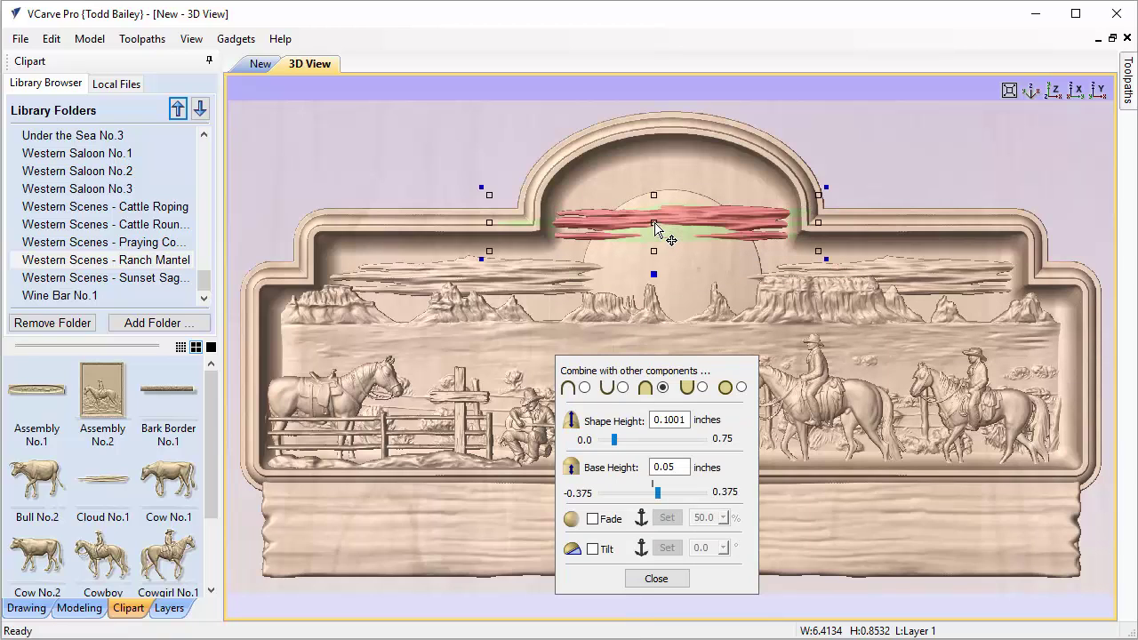
click(887, 168)
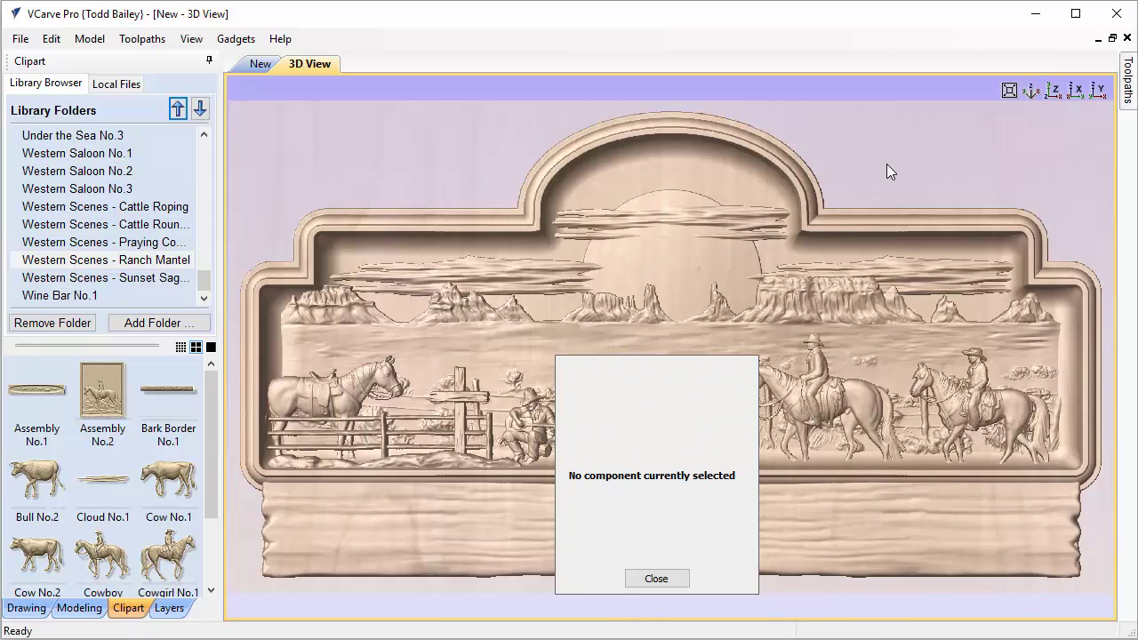
click(665, 580)
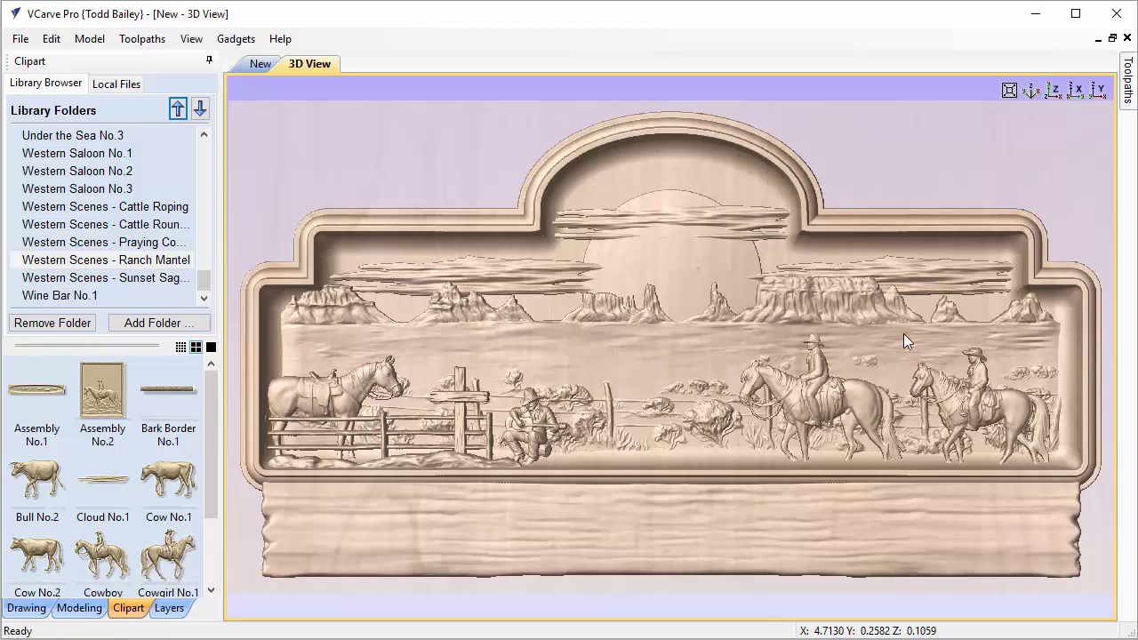
- Hide the modeling plane and turn on shadow shading in the 3D view
click(191, 39)
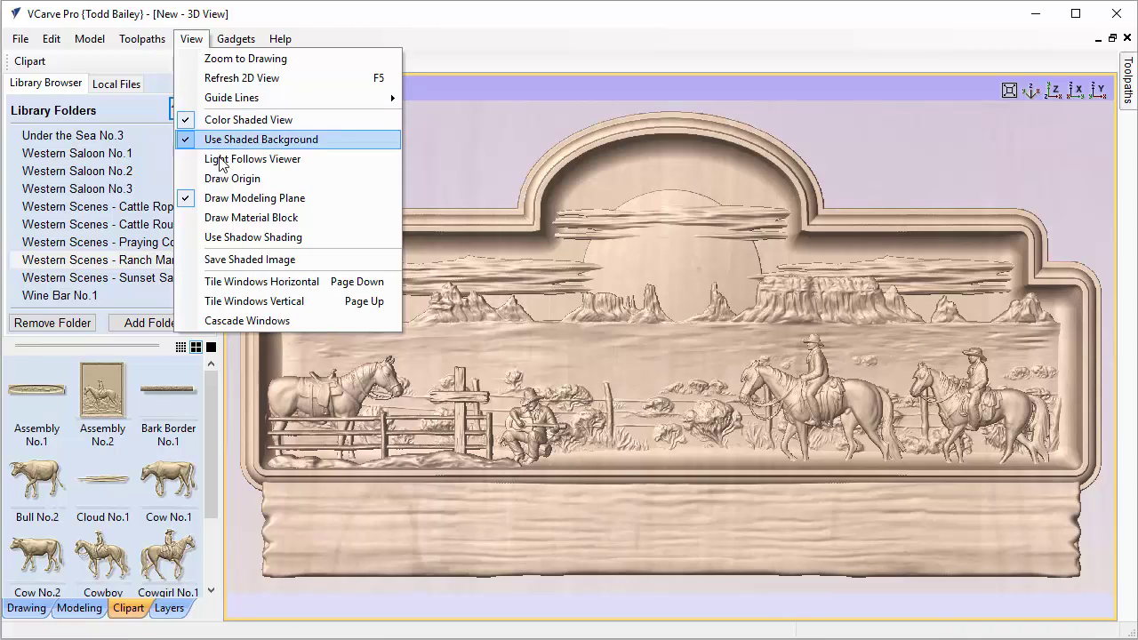
click(206, 198)
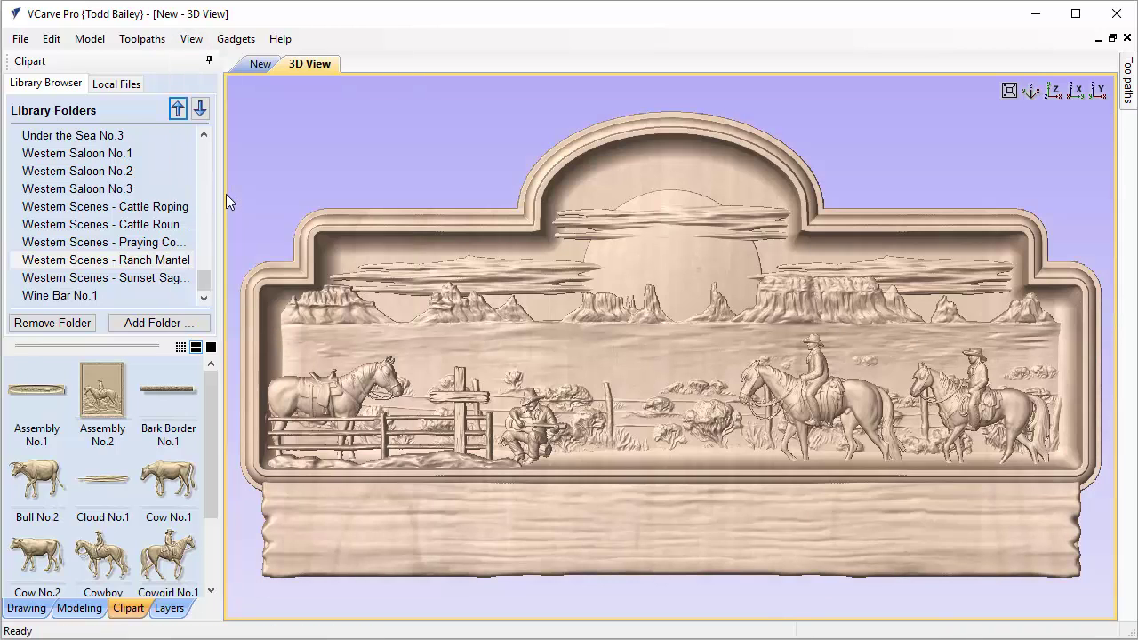
click(183, 43)
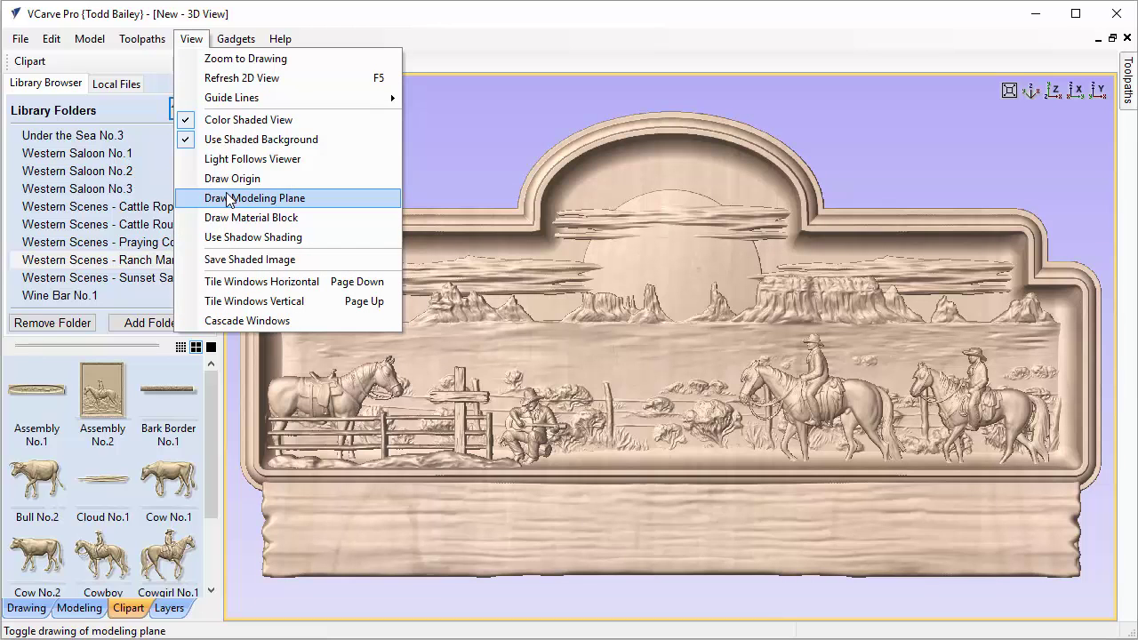
click(232, 237)
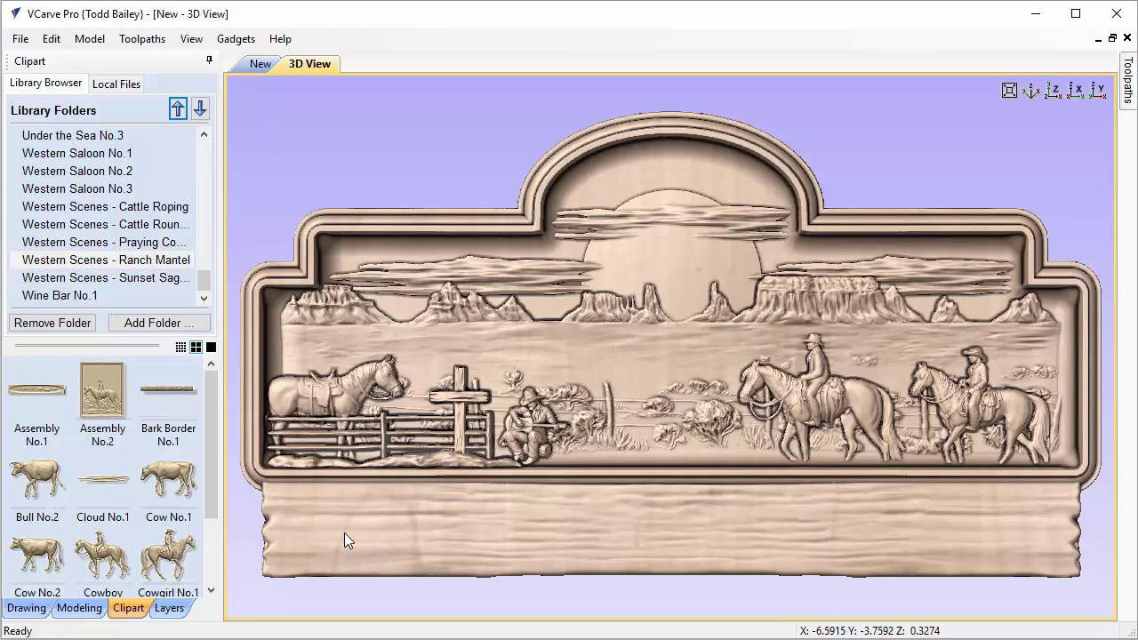
- Create the centred text "Sunset Reunion" in the 2D drawing with the Pristina TrueType font at a height of 1.2087 inches
click(254, 66)
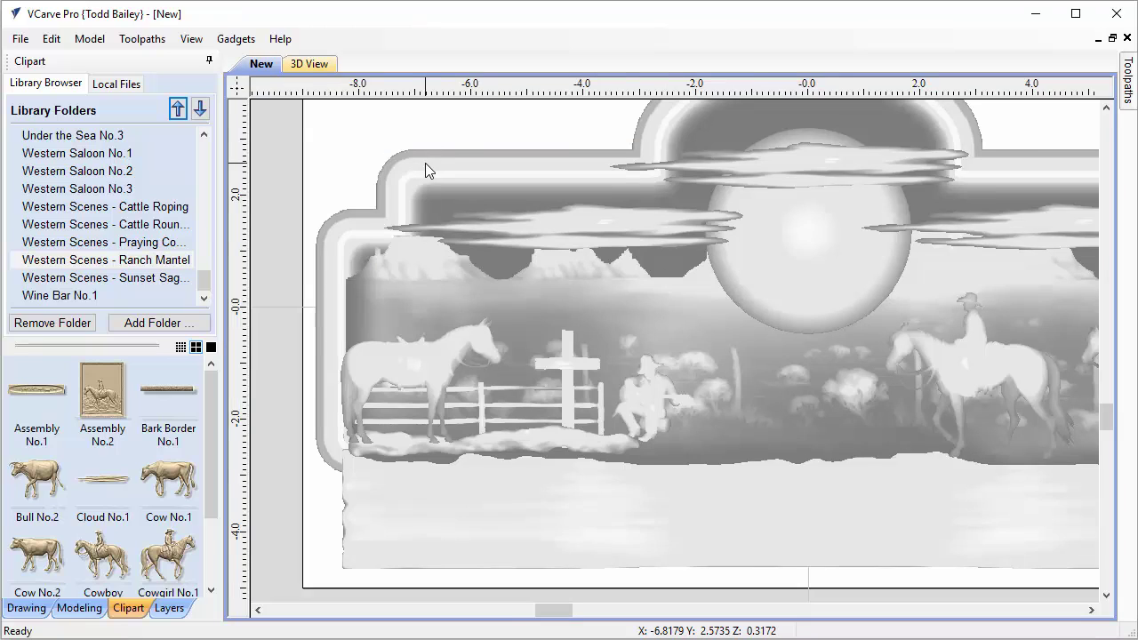
key(F6)
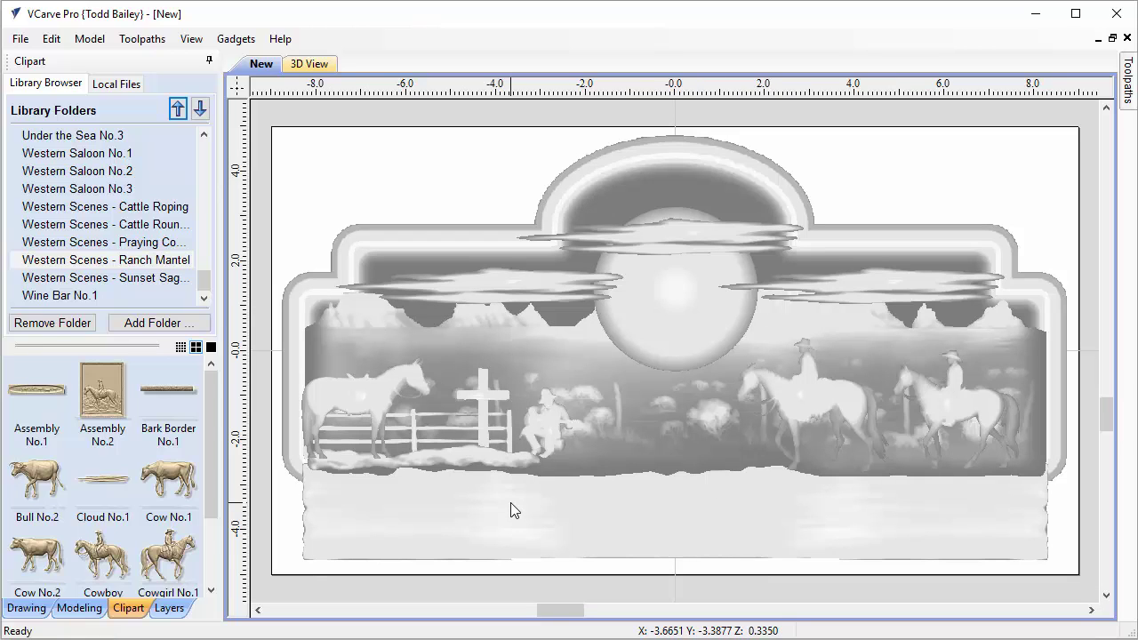
click(354, 510)
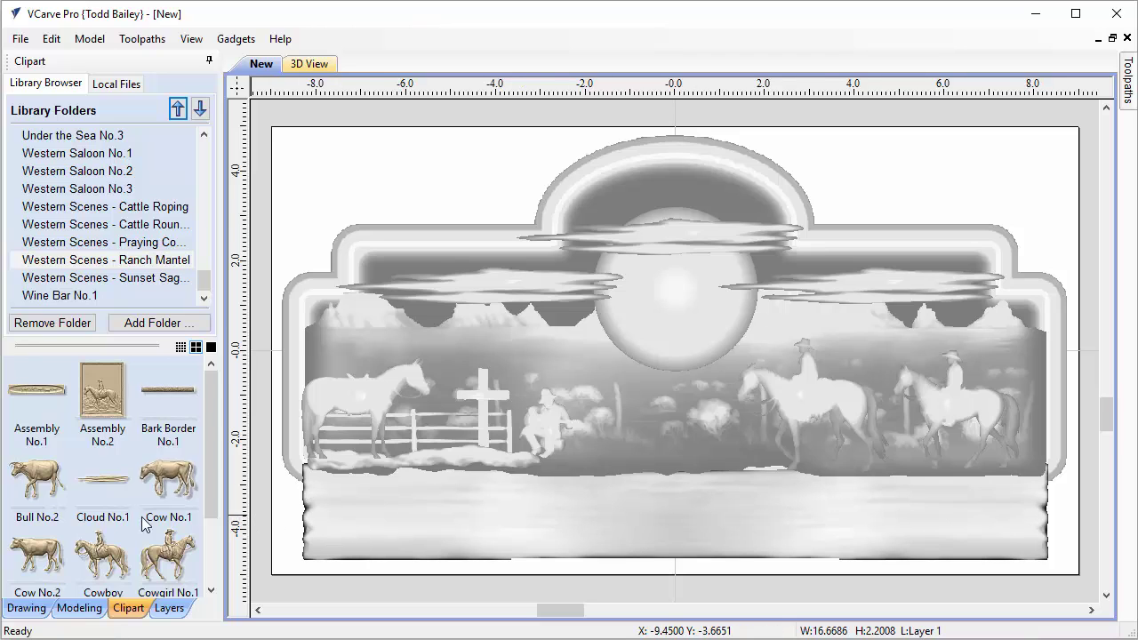
click(25, 609)
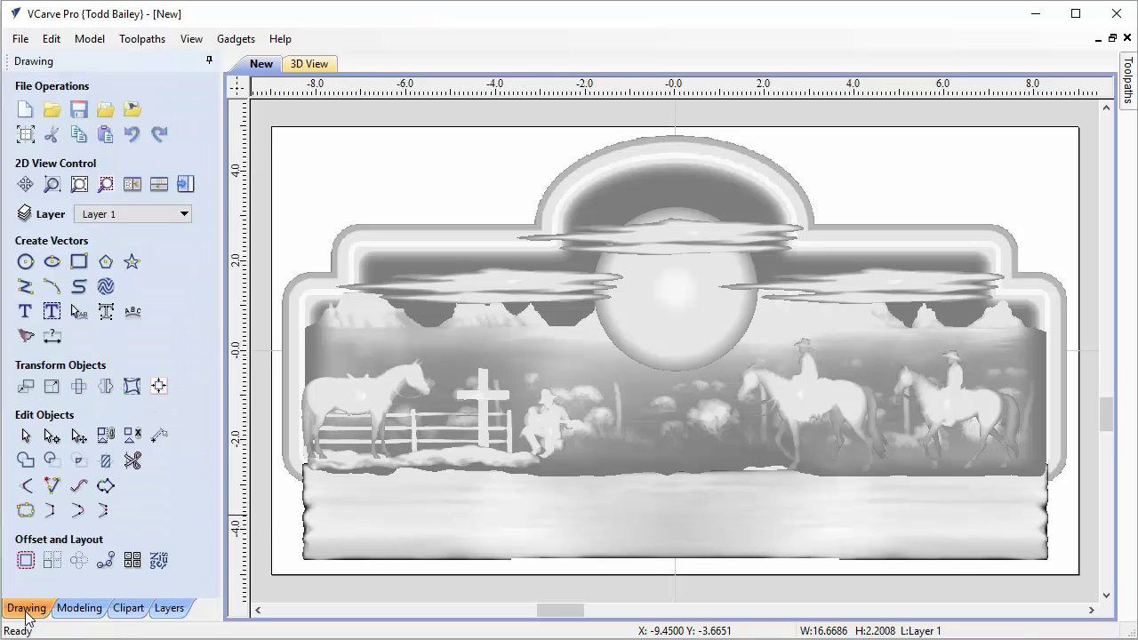
click(25, 311)
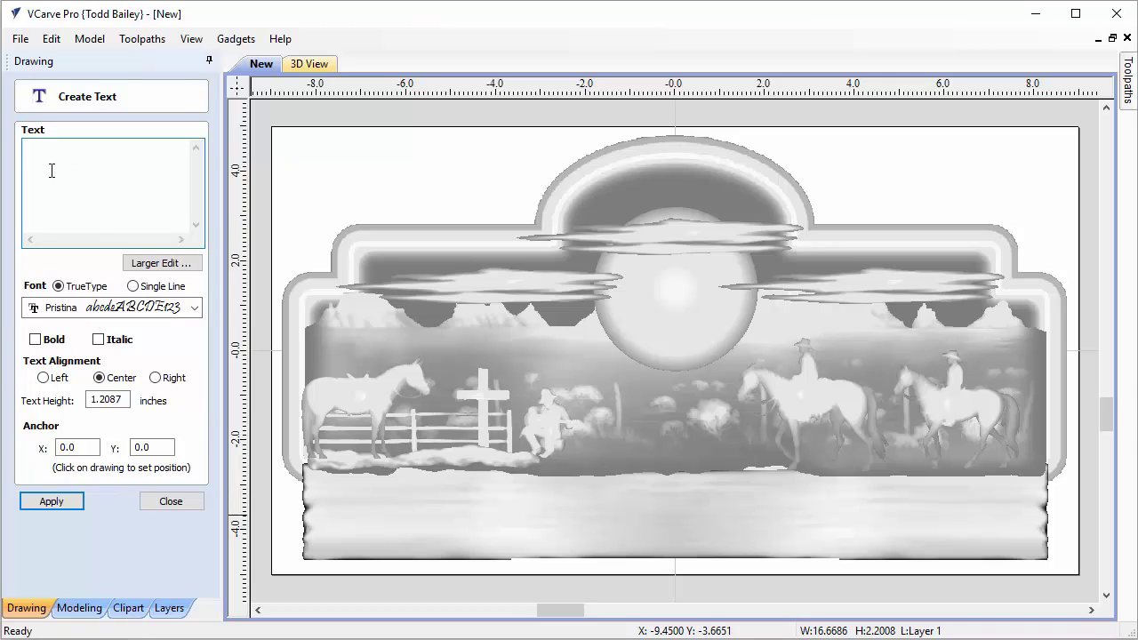
text(Sunset Reunion)
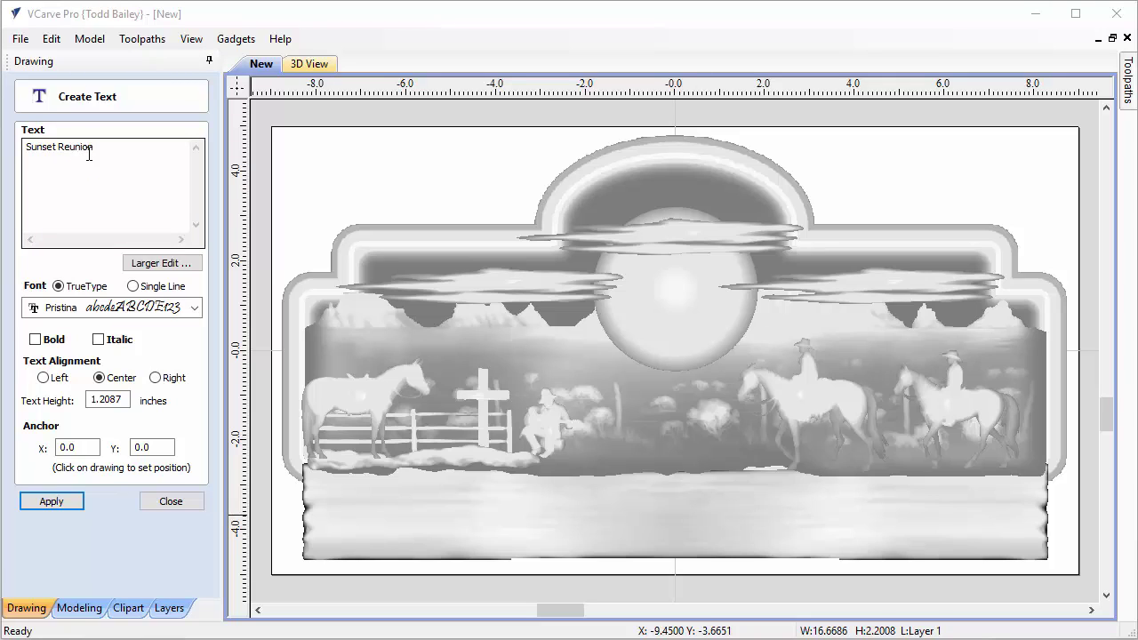
click(50, 503)
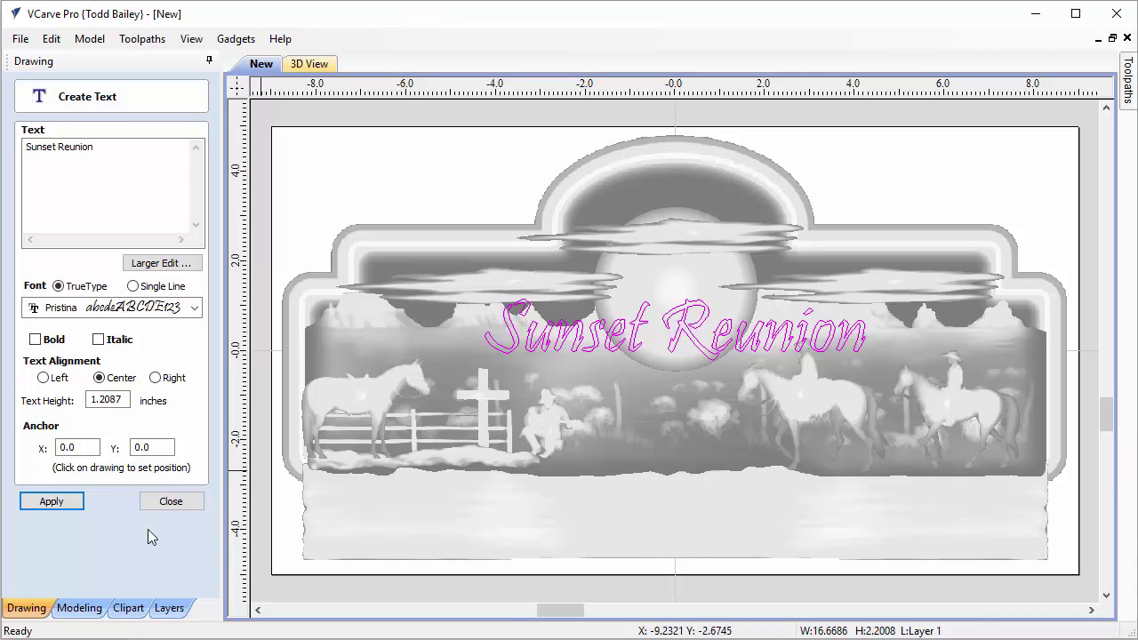
click(170, 501)
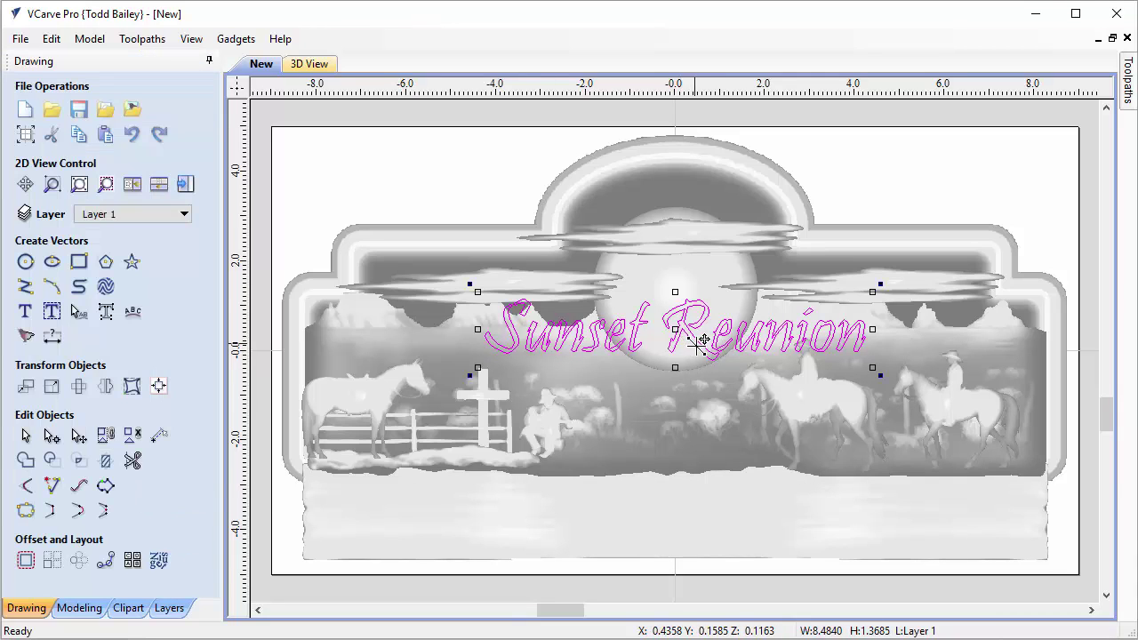
- Move the Sunset Reunion text onto the wood plank and enlarge it to about 10.07 by 1.62 inches
drag(679, 322, 670, 511)
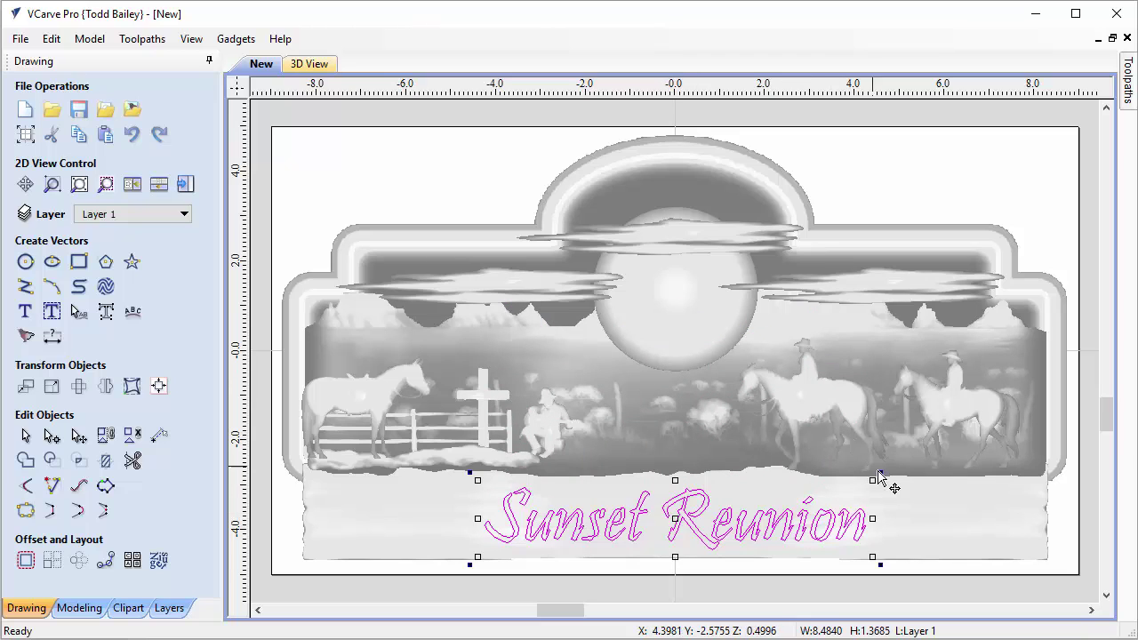
drag(872, 481, 878, 482)
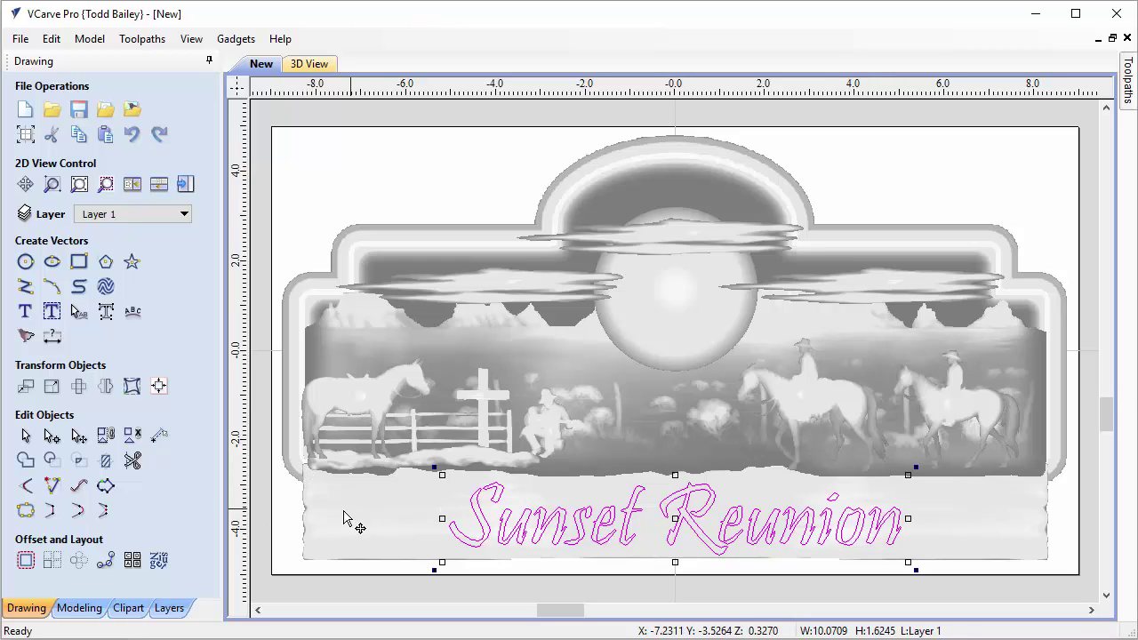
- Group the wood plank and the rustic sign frame into one object
click(297, 464)
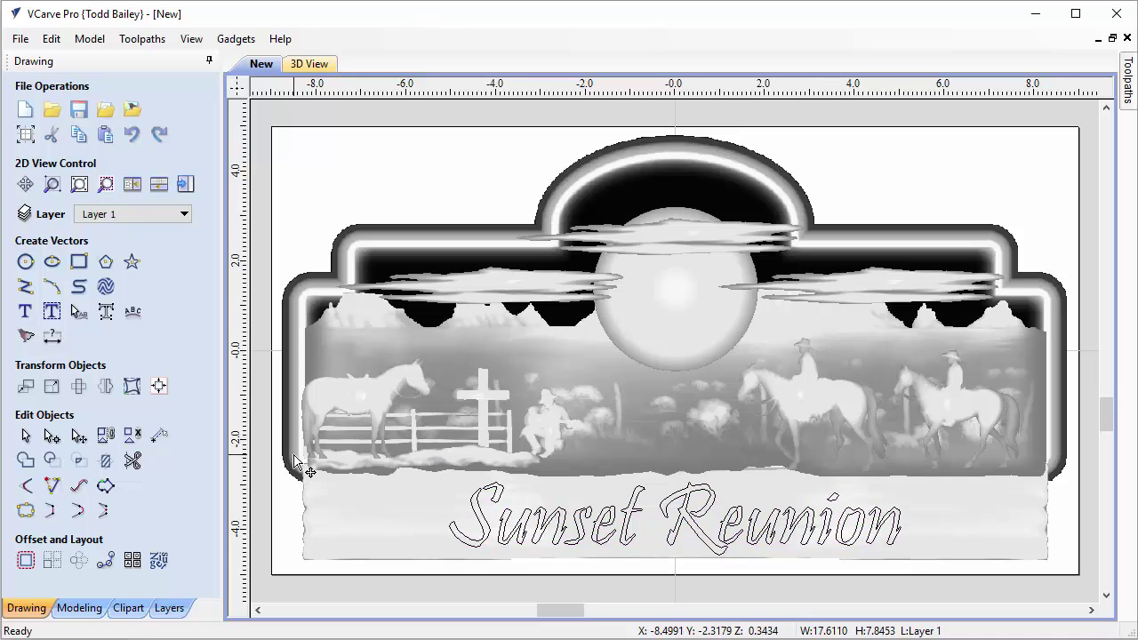
click(324, 526)
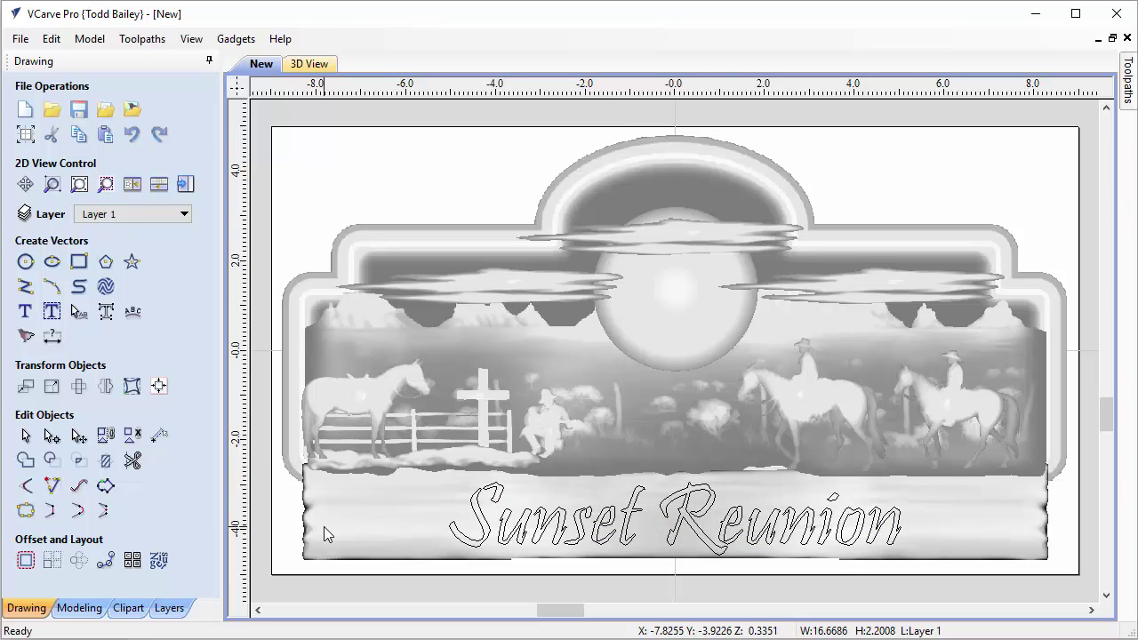
click(309, 63)
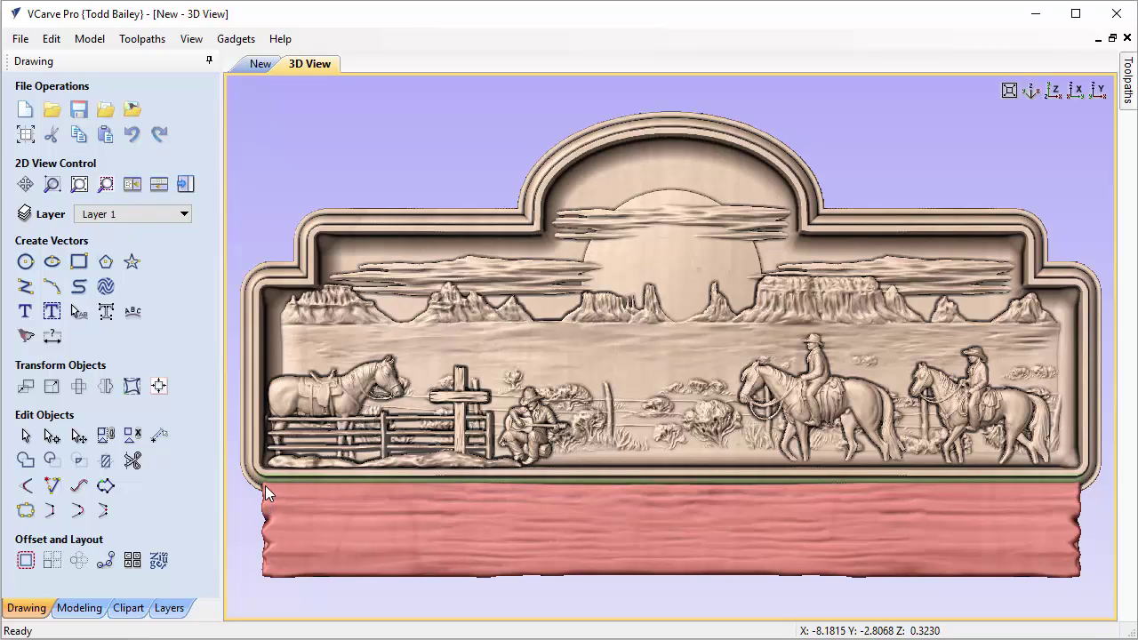
click(259, 64)
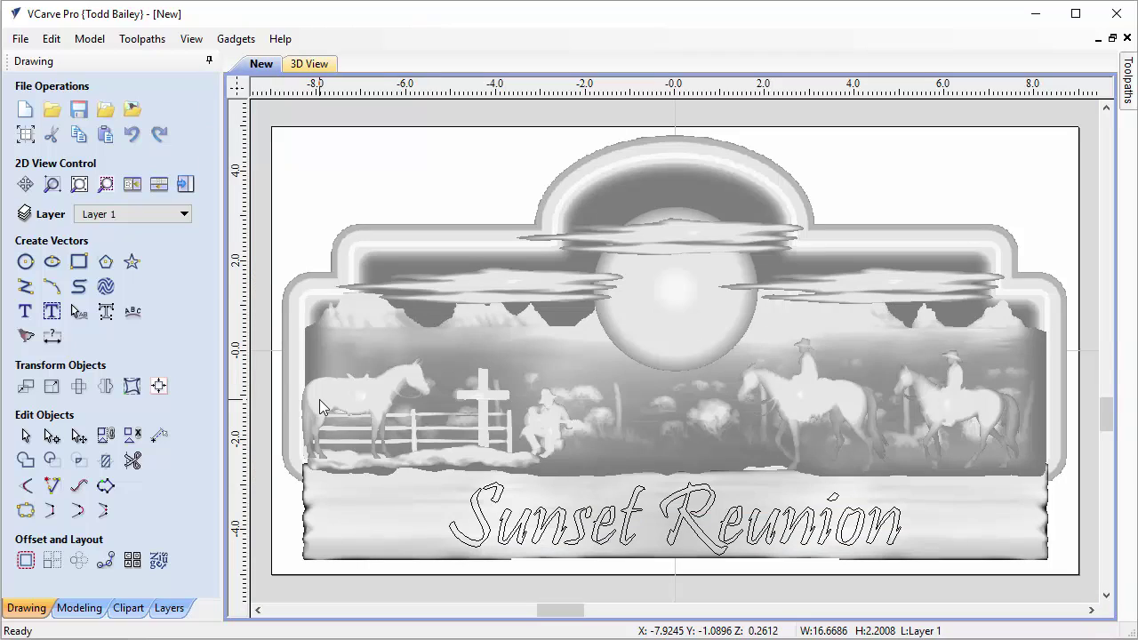
click(321, 539)
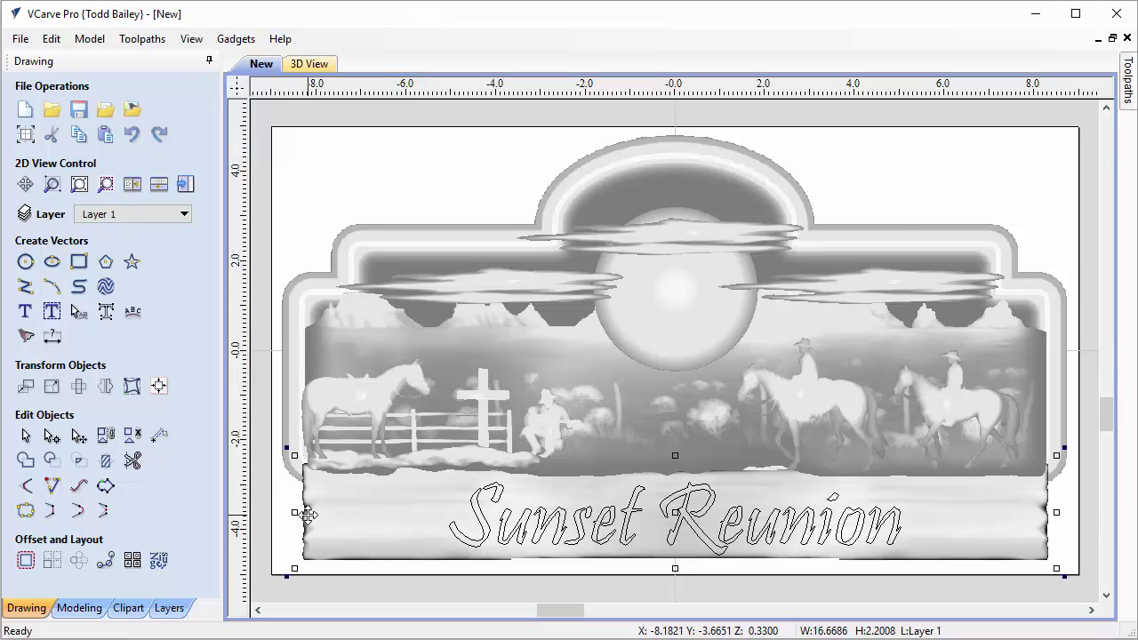
shift+click(290, 423)
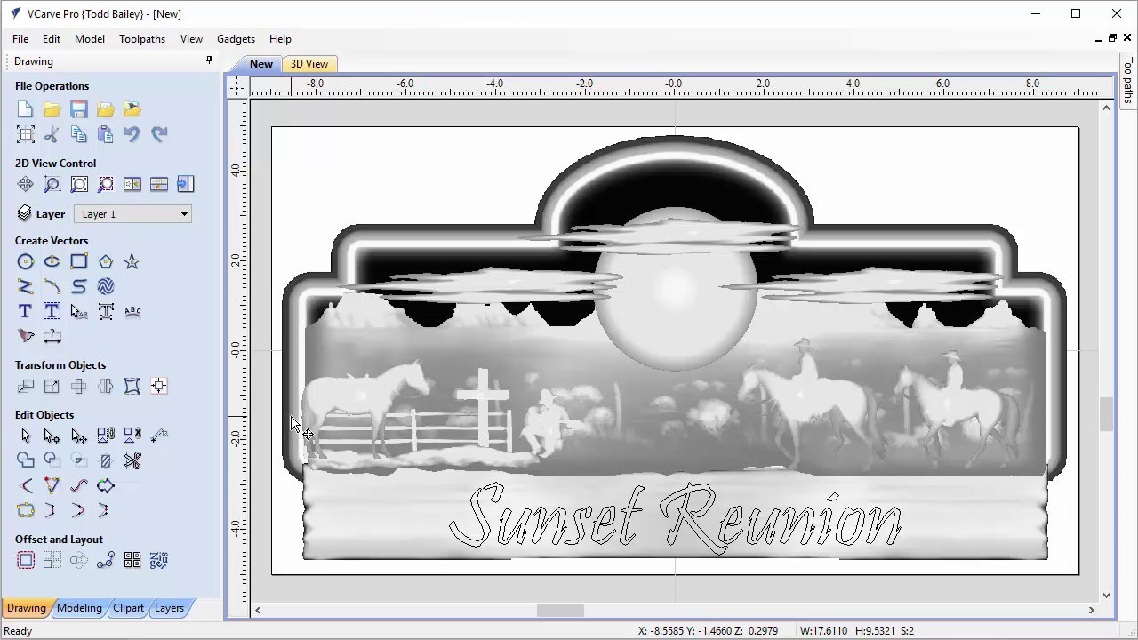
right_click(293, 424)
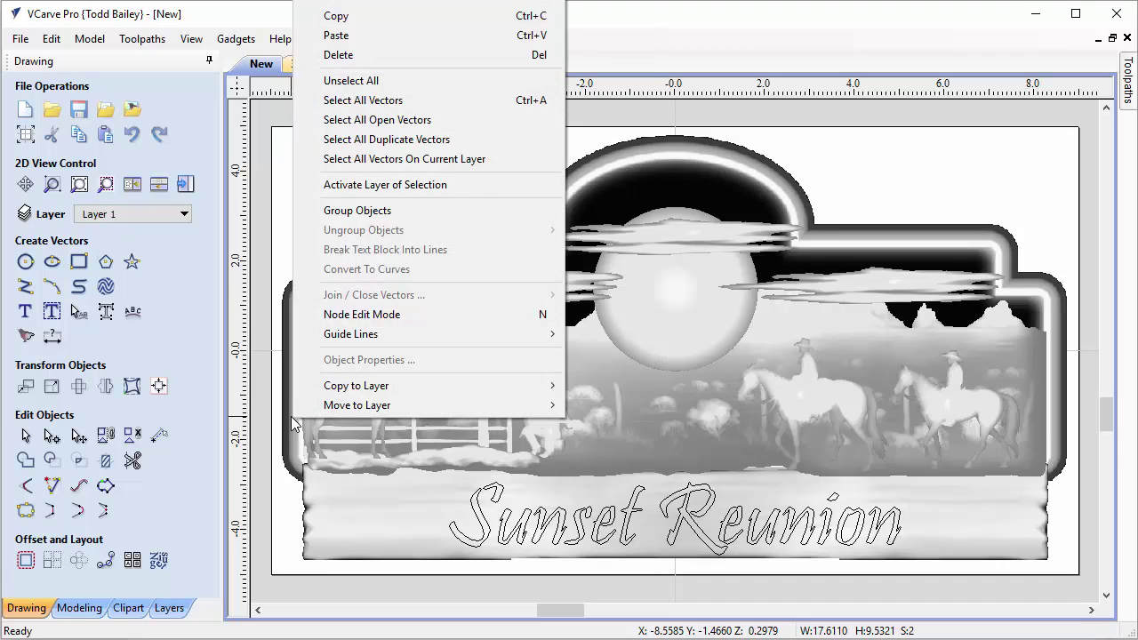
click(332, 211)
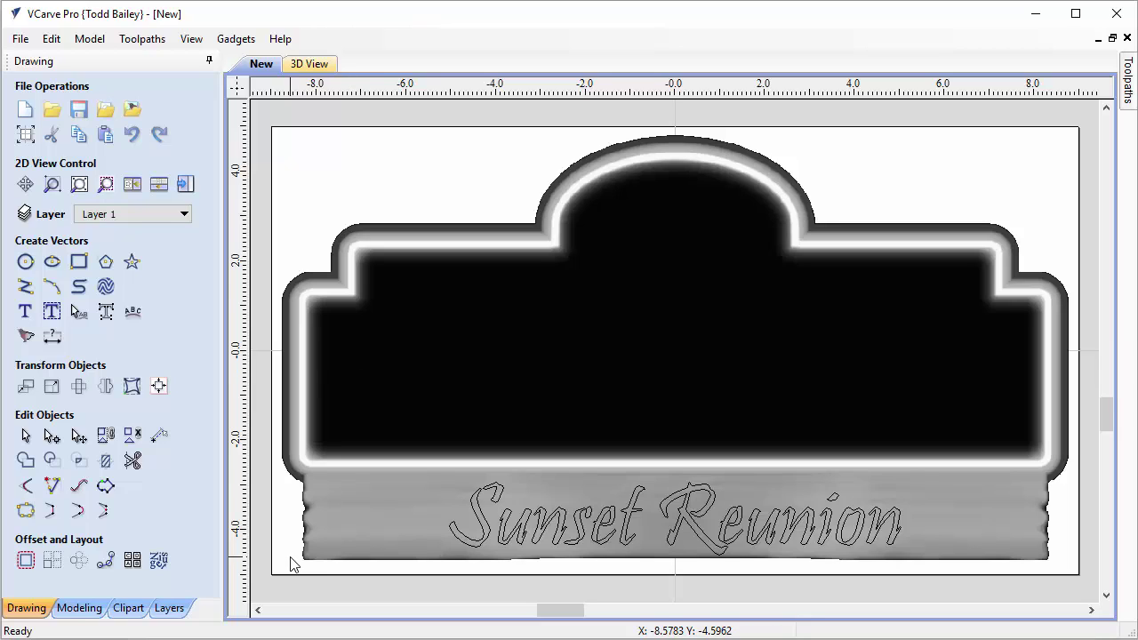
- Check which components the Rustic Sign No.5 group contains in the component tree, and collapse the group again
click(64, 612)
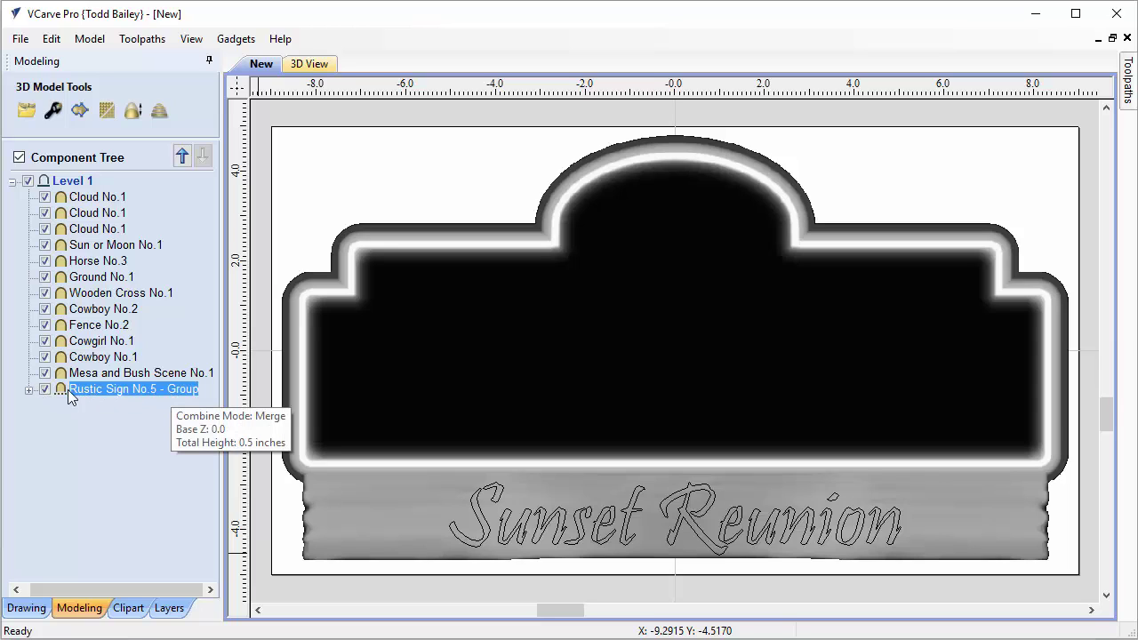
click(27, 392)
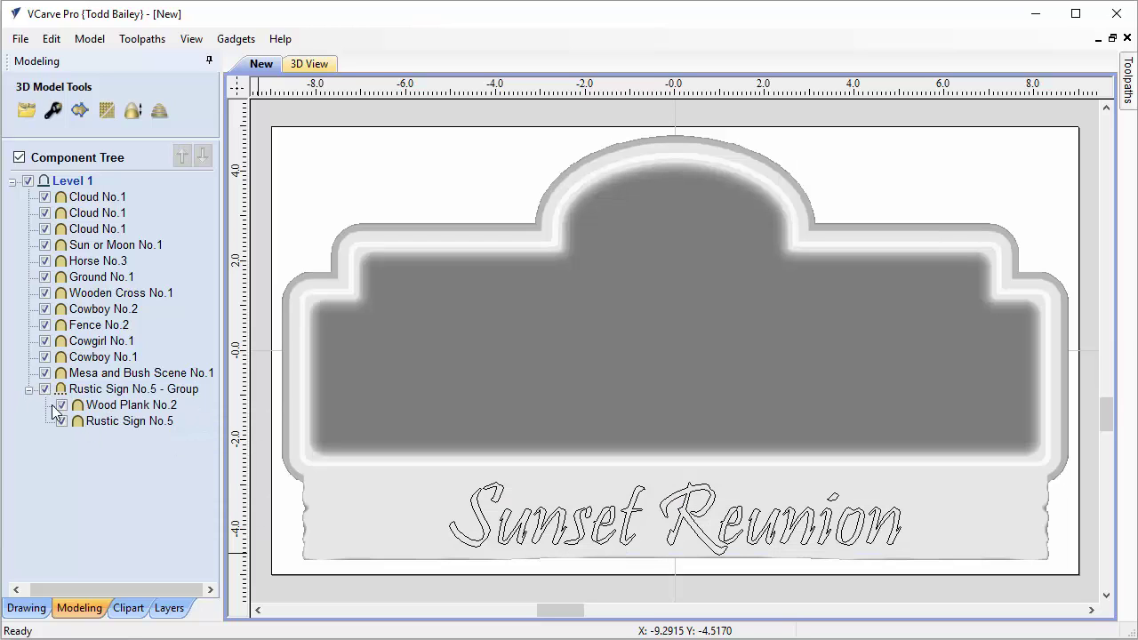
click(29, 392)
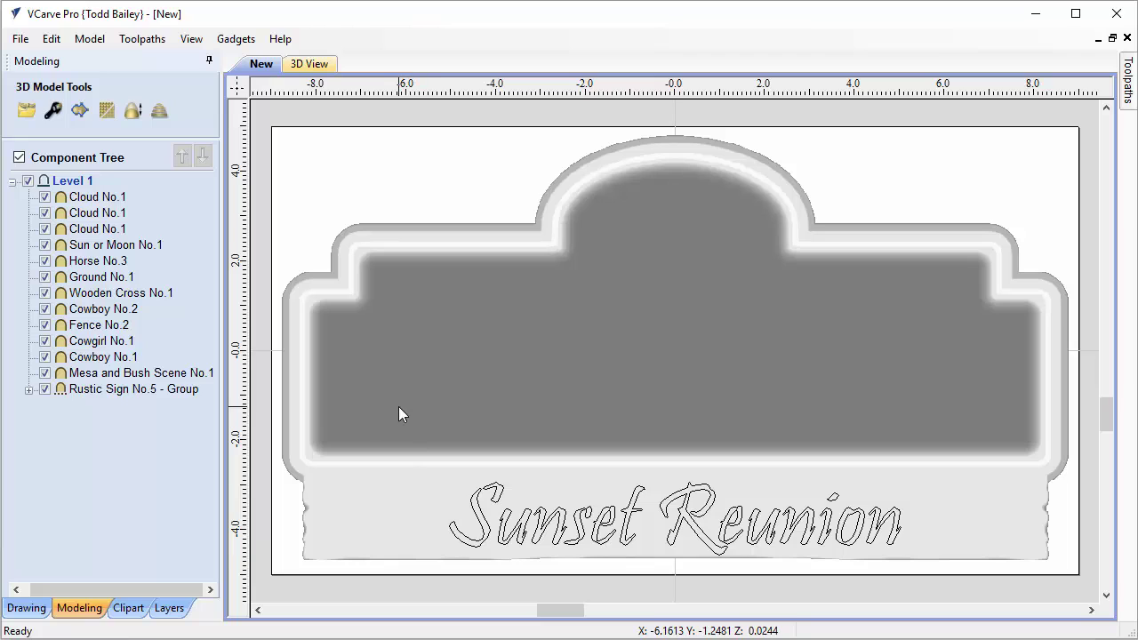
- Send the rustic sign and wood plank group to the back of the 2D drawing, behind the western scene components
click(536, 521)
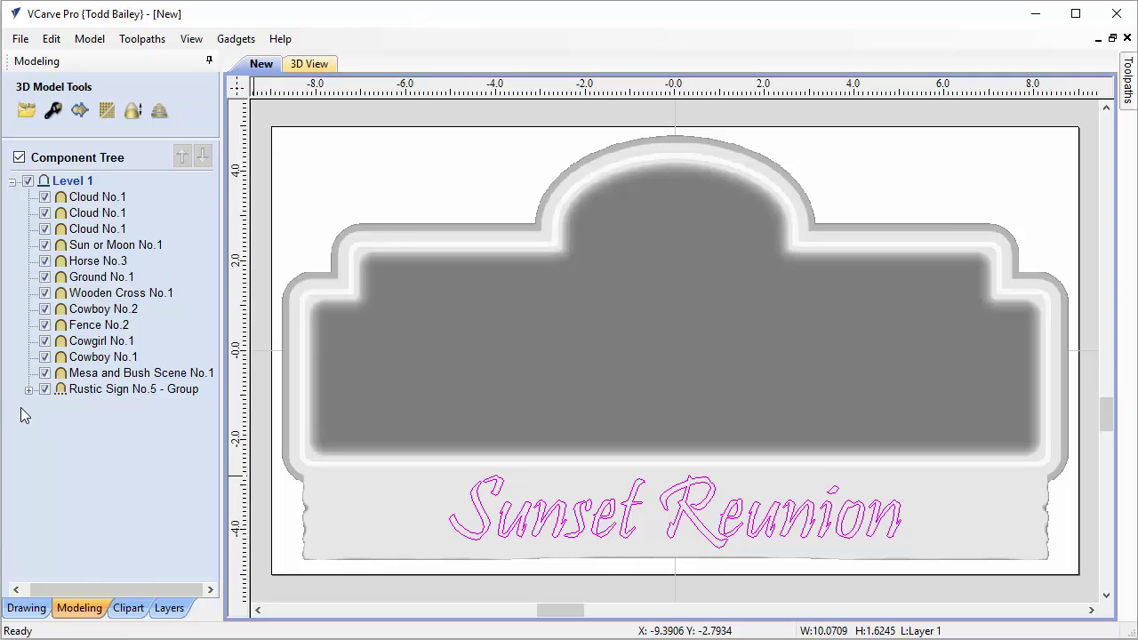
mouse_move(86, 397)
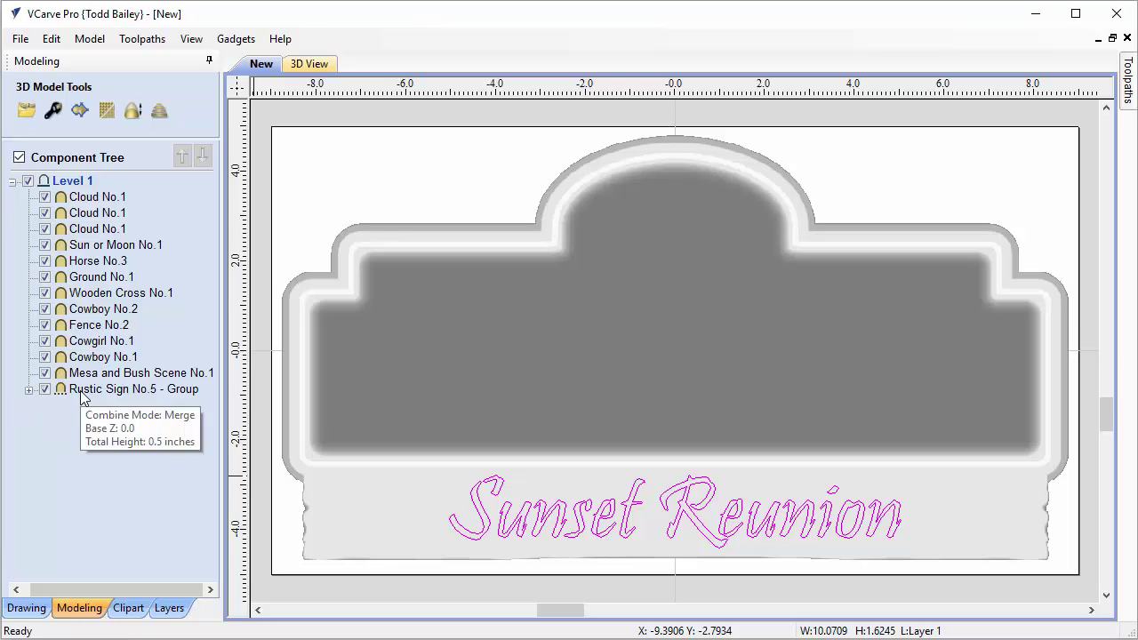
click(299, 437)
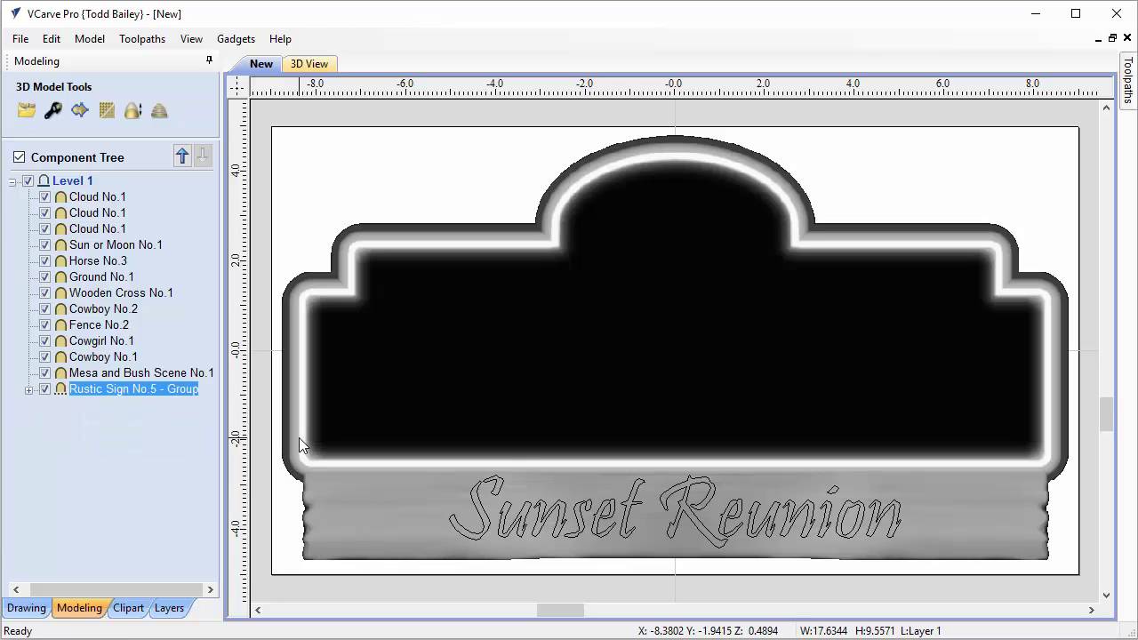
right_click(301, 439)
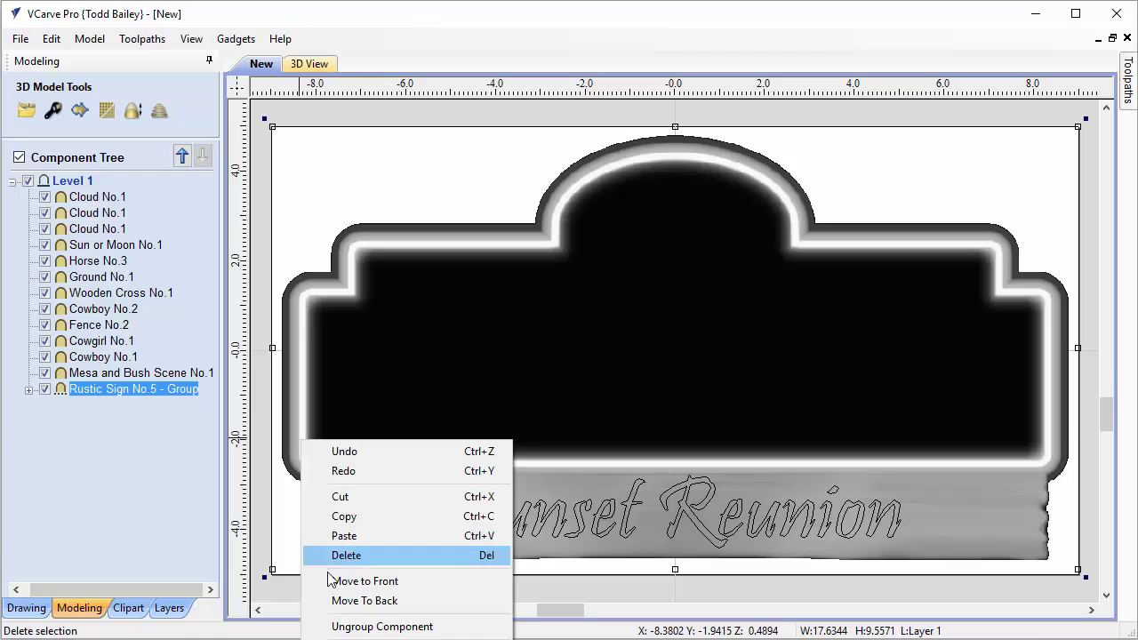
click(334, 600)
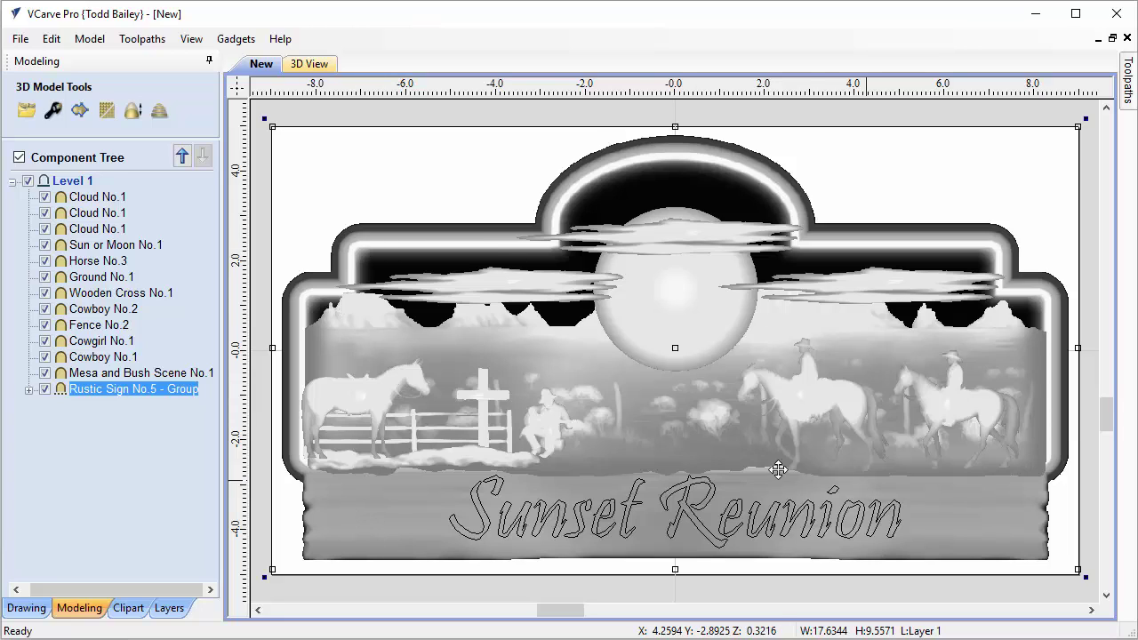
- Inspect the deselected sign model in 3D and compare it with the Sunset Reunion reference image in the browser
click(318, 65)
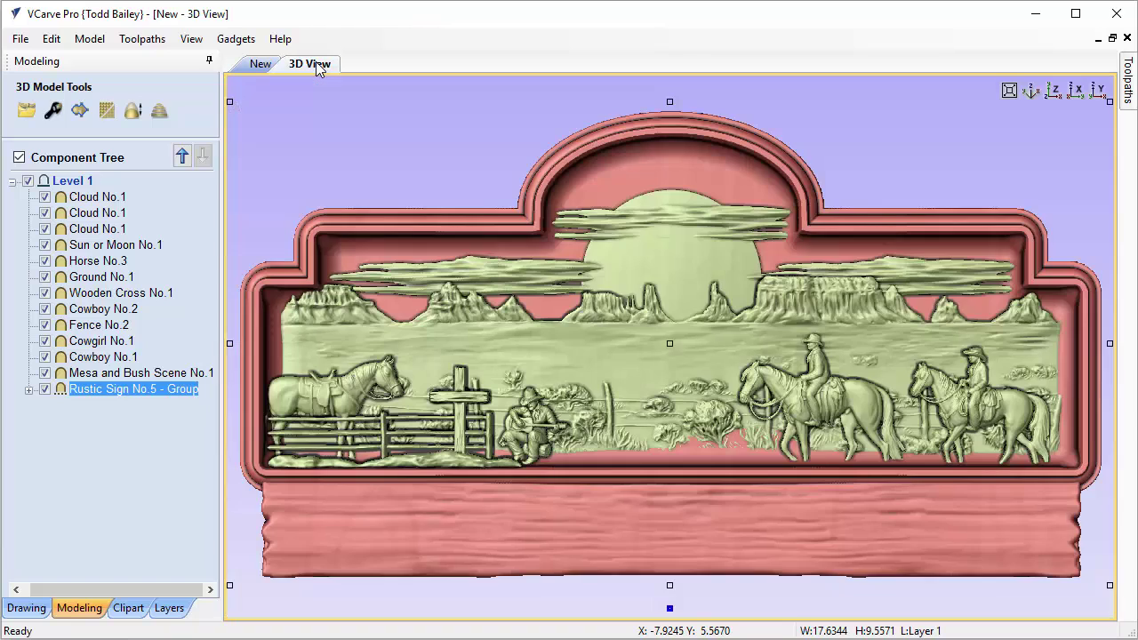
click(360, 149)
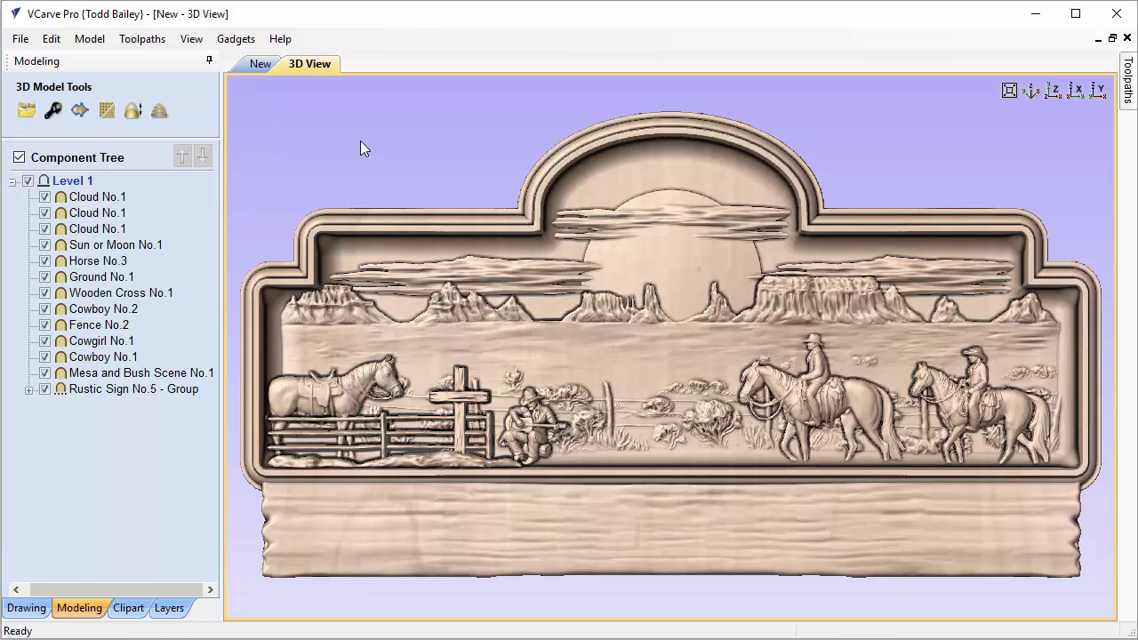
key(alt+Tab)
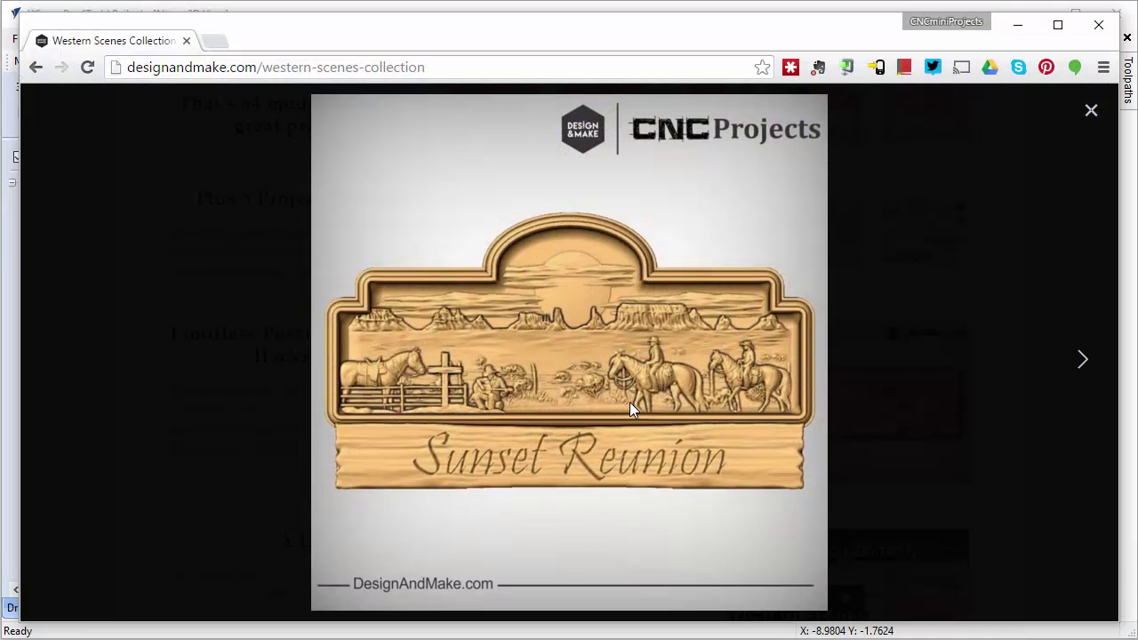
click(1023, 25)
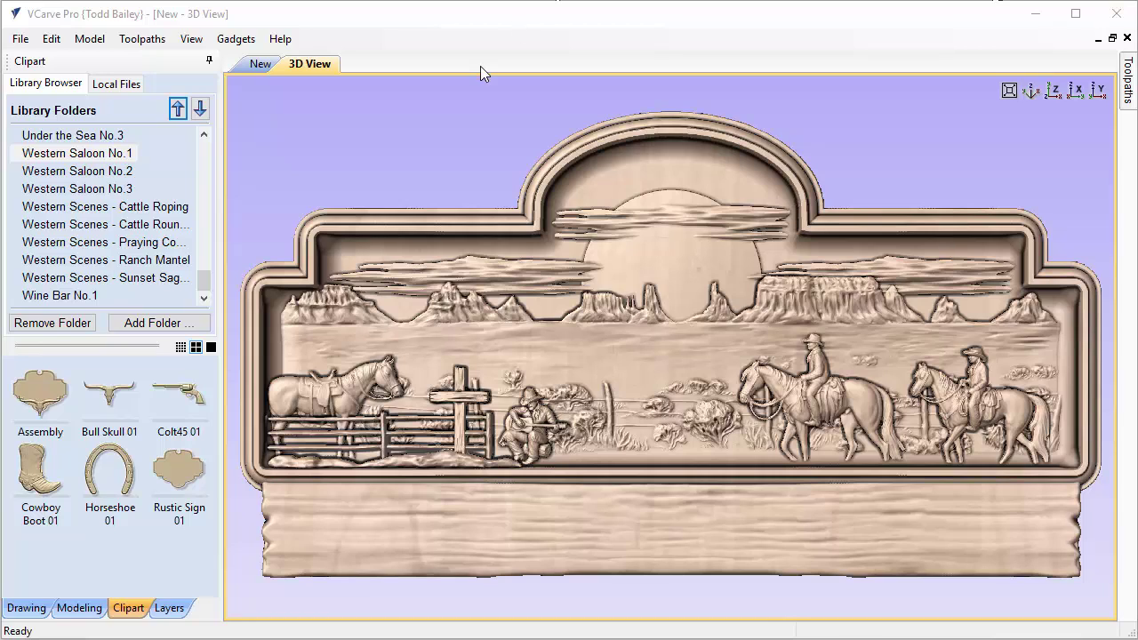
- Look through the Western Saloon No.2 and Western Saloon No.3 clipart and the neighbouring library folders
click(84, 171)
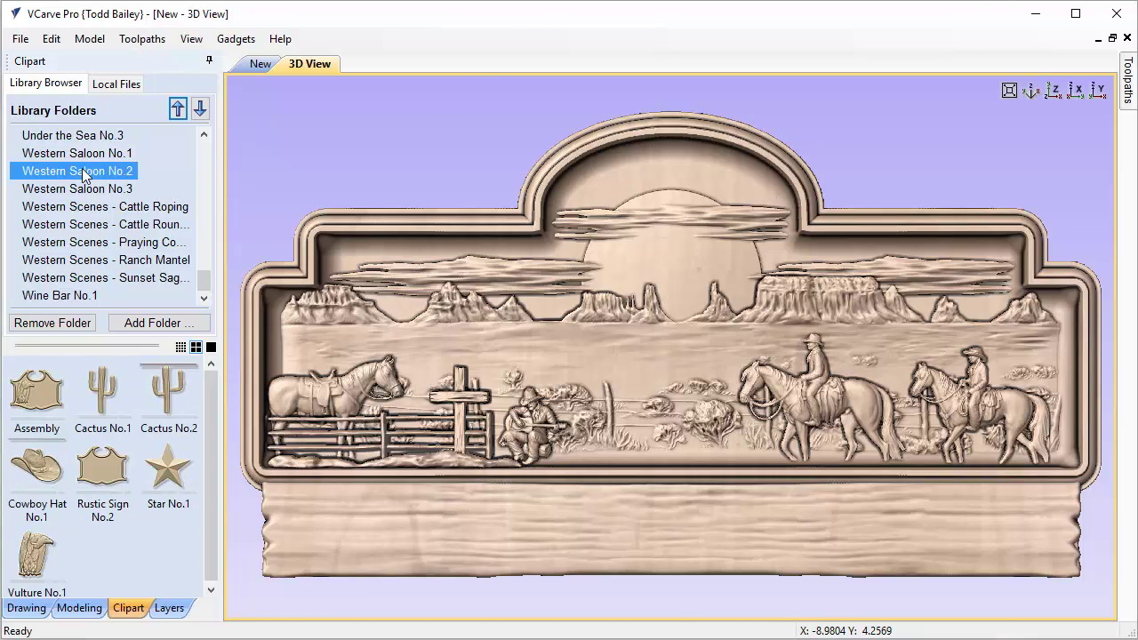
click(80, 189)
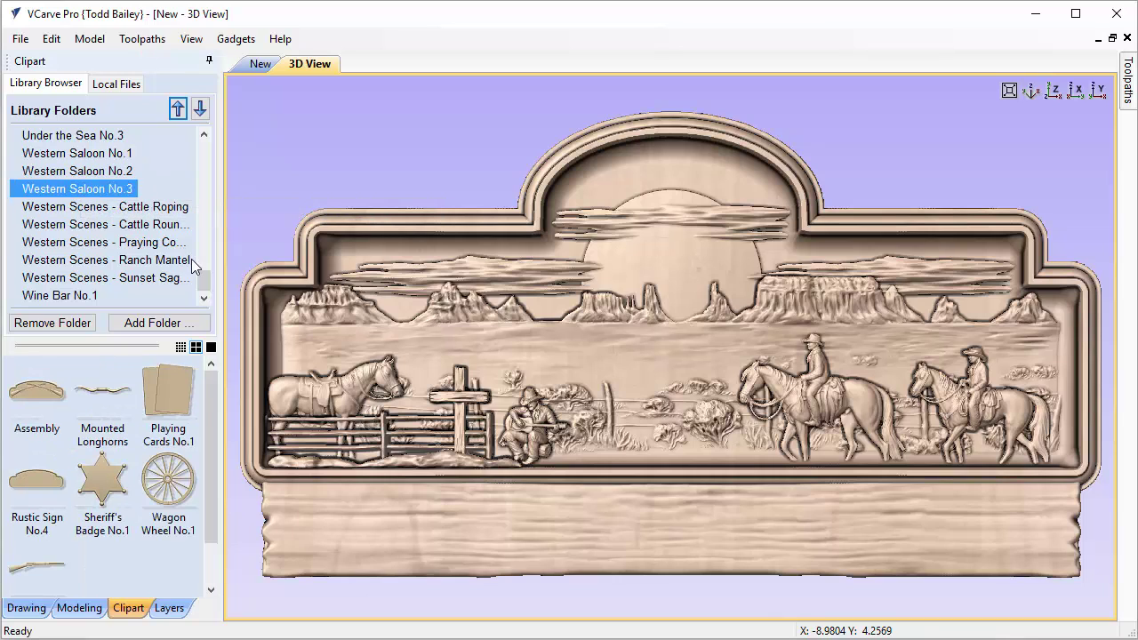
drag(204, 282, 204, 264)
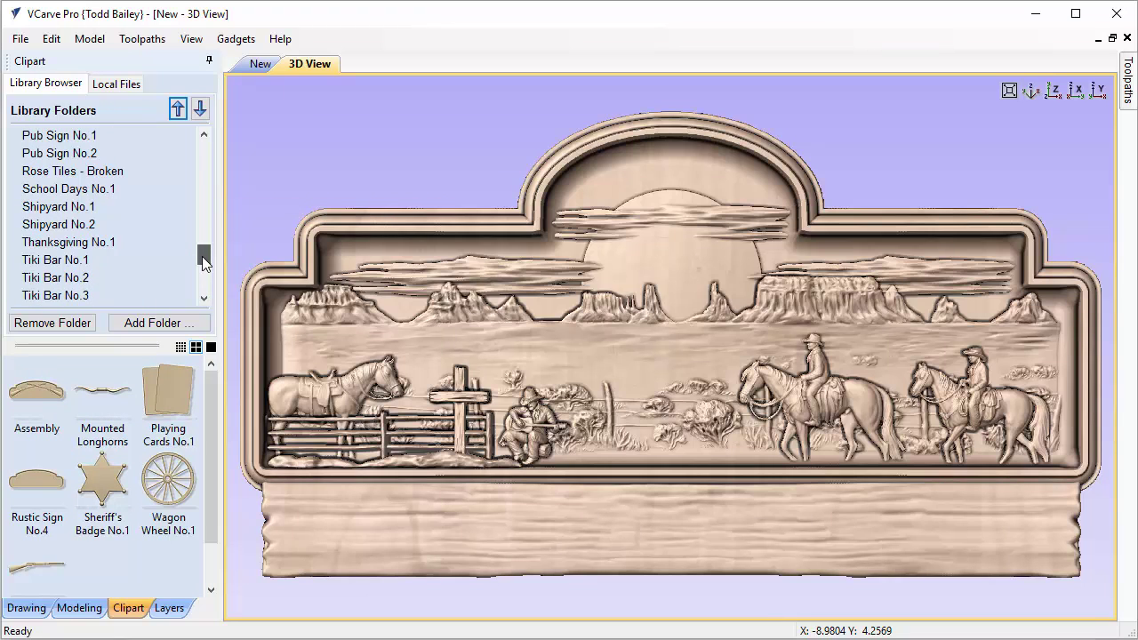
scroll(204, 262, down, 4)
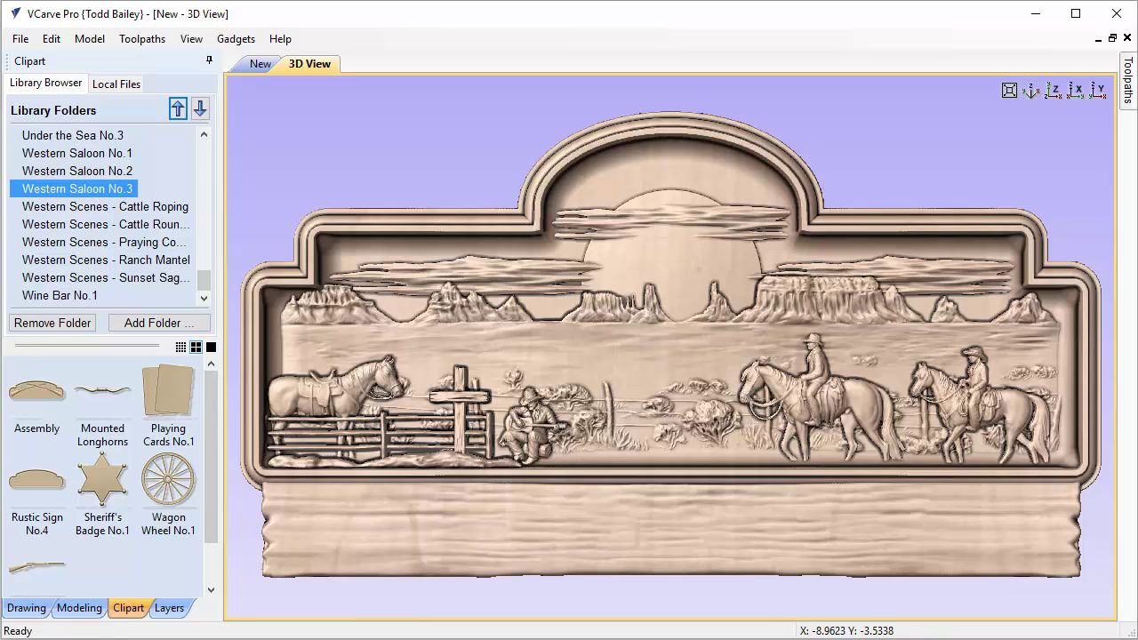
- Switch to the browser and view enlarged the other two hacking examples next to Sunset Reunion on the Western Scenes Collection page
key(alt+Tab)
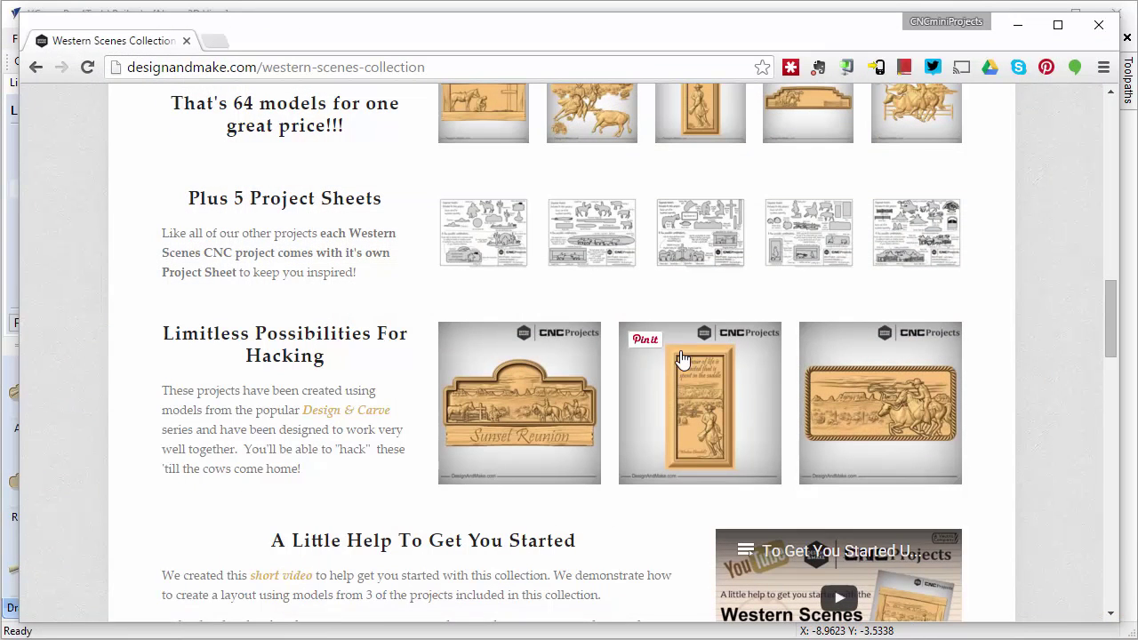
click(698, 424)
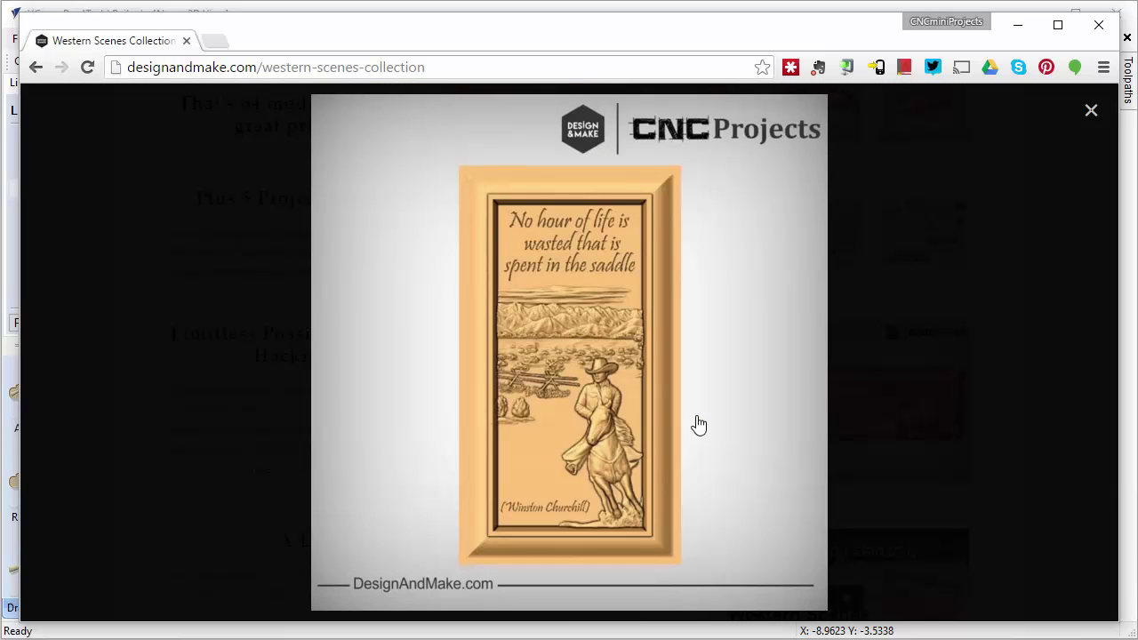
click(698, 424)
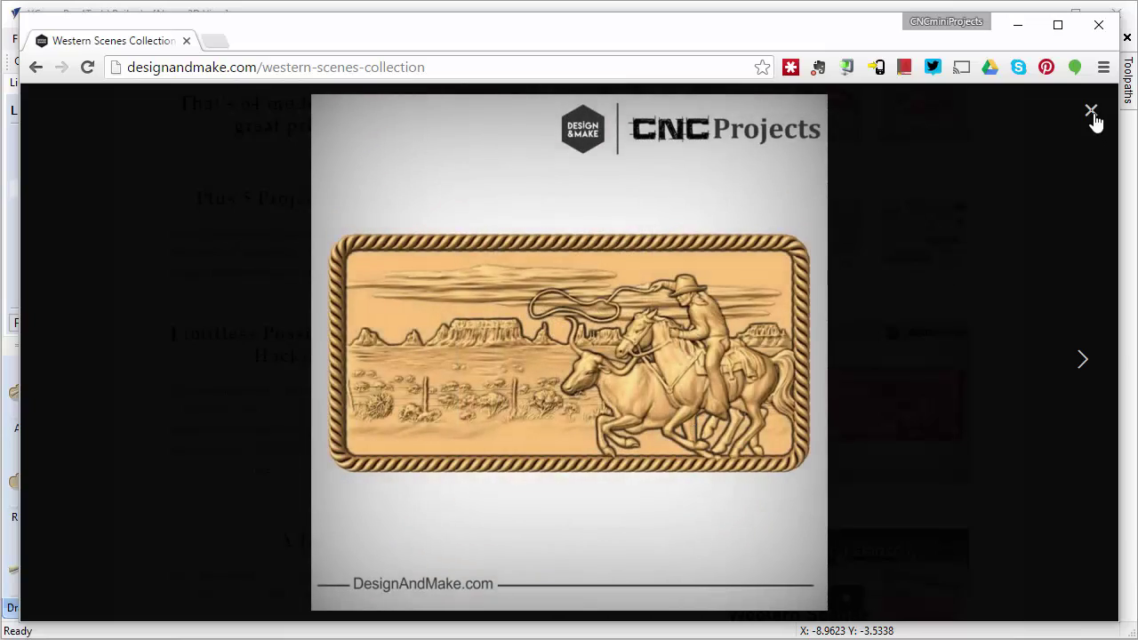
click(1091, 111)
- Examine the enlarged layout ideas under "Food for thought" one after another, from the cowboy boots sign through the last example
scroll(662, 412, up, 1)
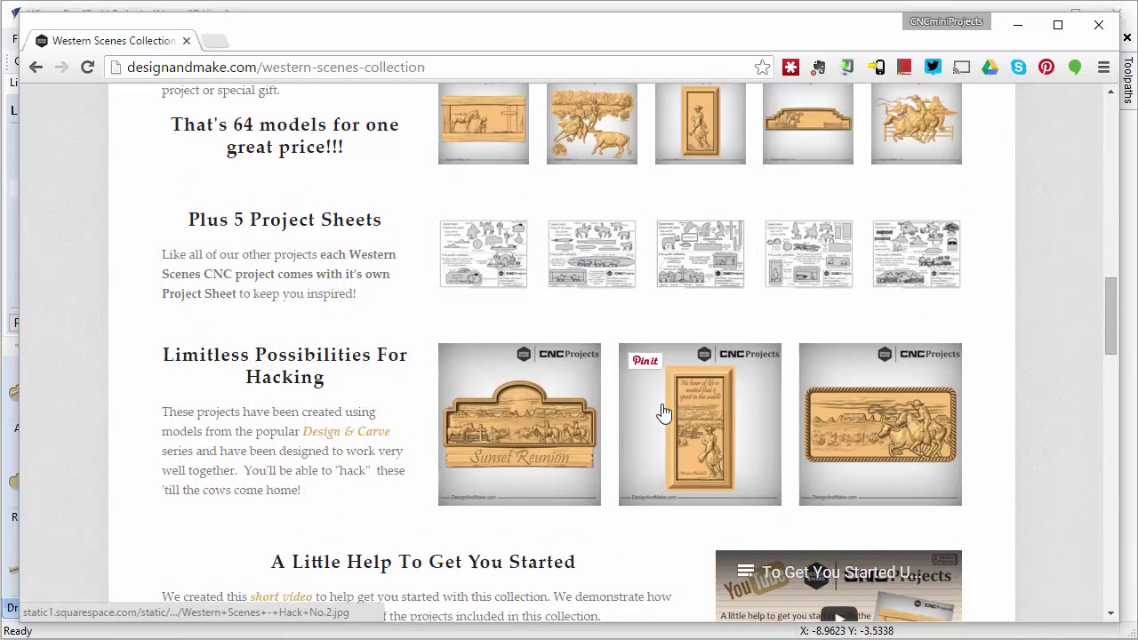
scroll(662, 411, up, 1)
scroll(662, 412, down, 8)
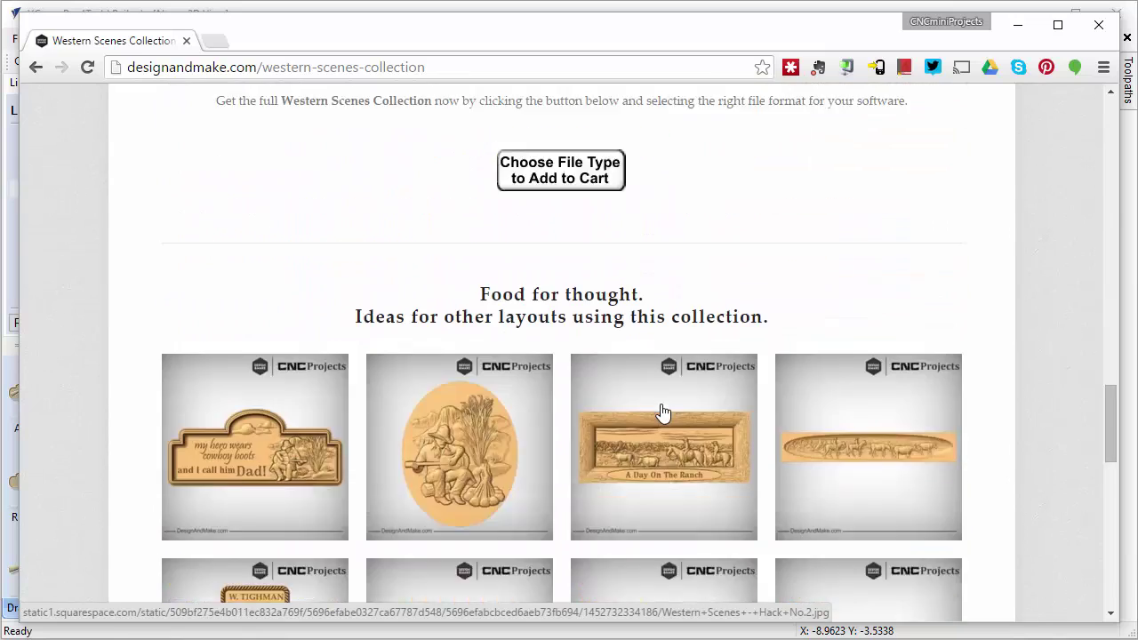
scroll(663, 411, down, 10)
scroll(659, 411, up, 6)
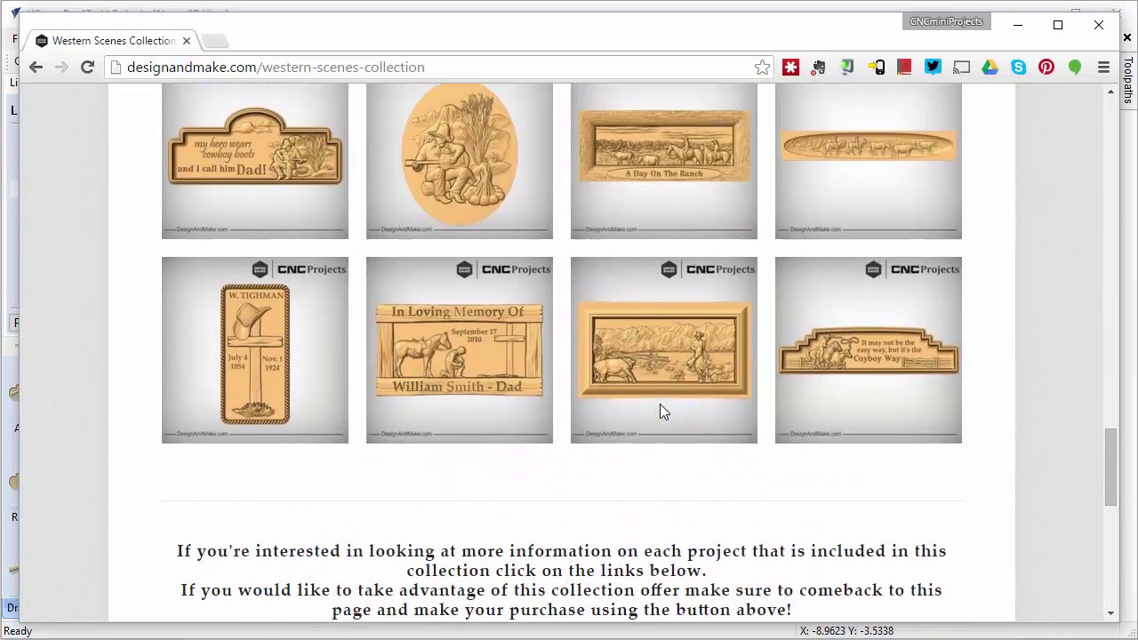
scroll(659, 410, up, 1)
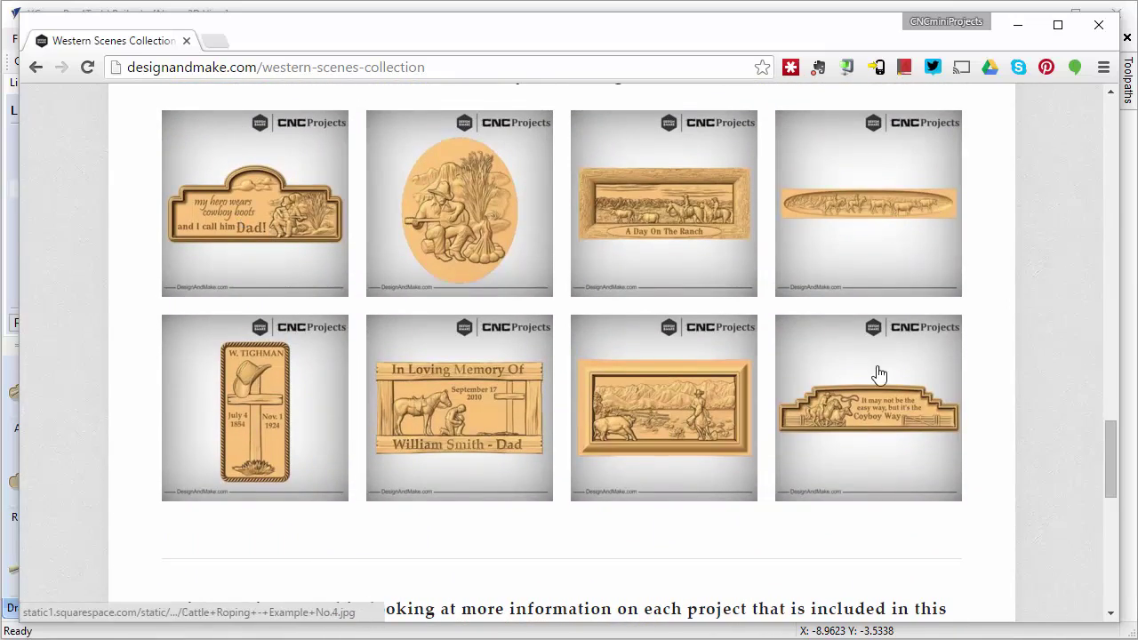
click(294, 235)
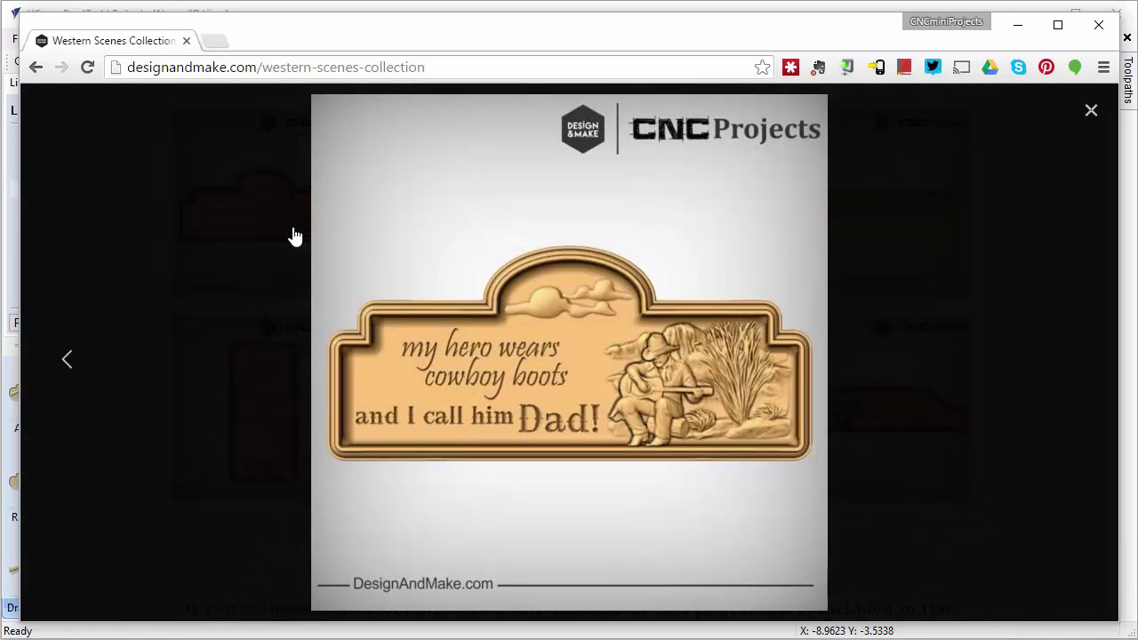
key(Right)
key(Right)
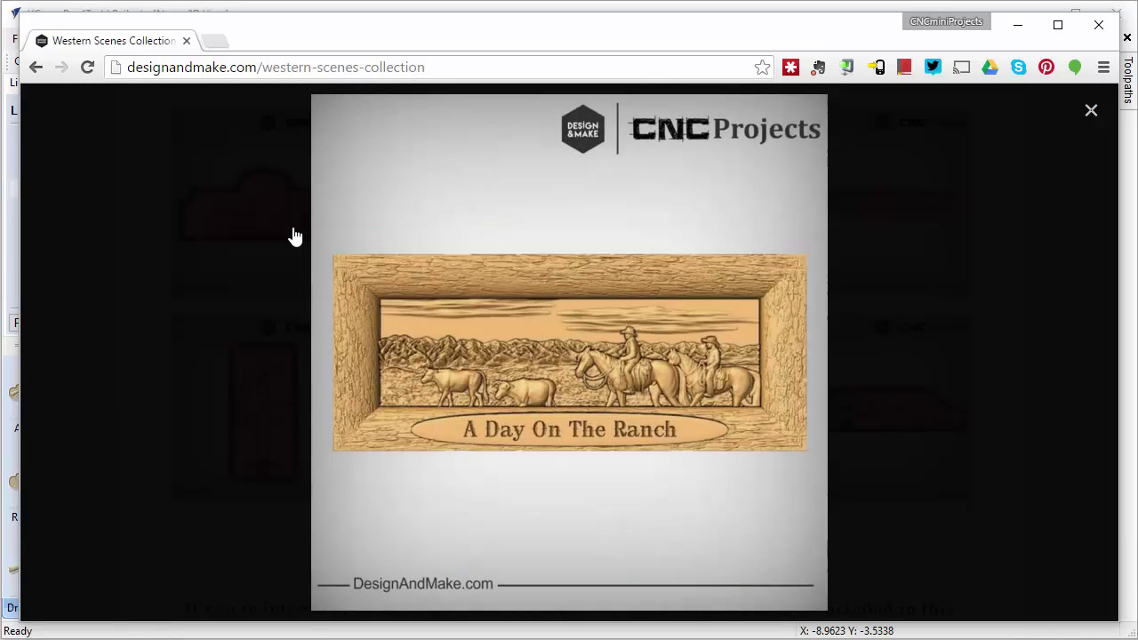
key(Right)
key(Right)
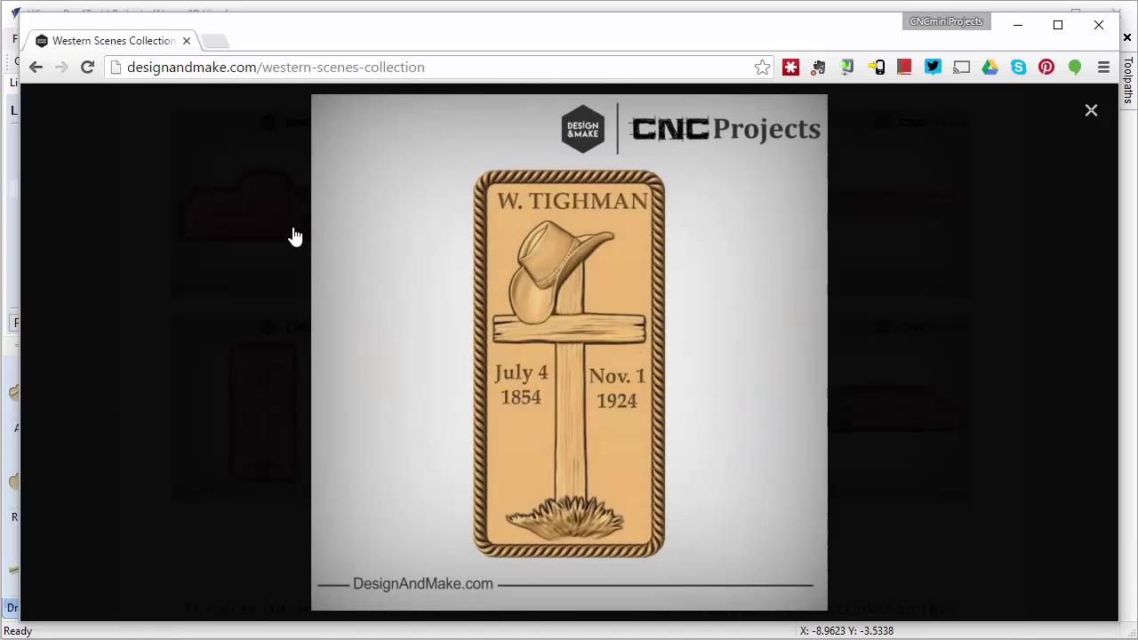
key(Right)
key(Right)
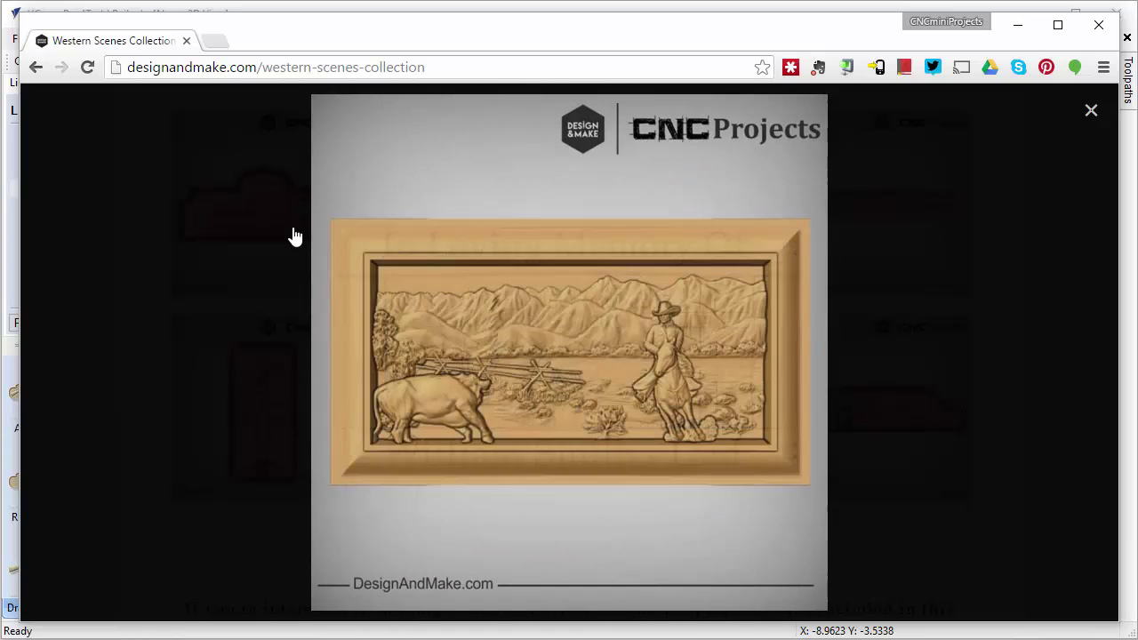
key(Right)
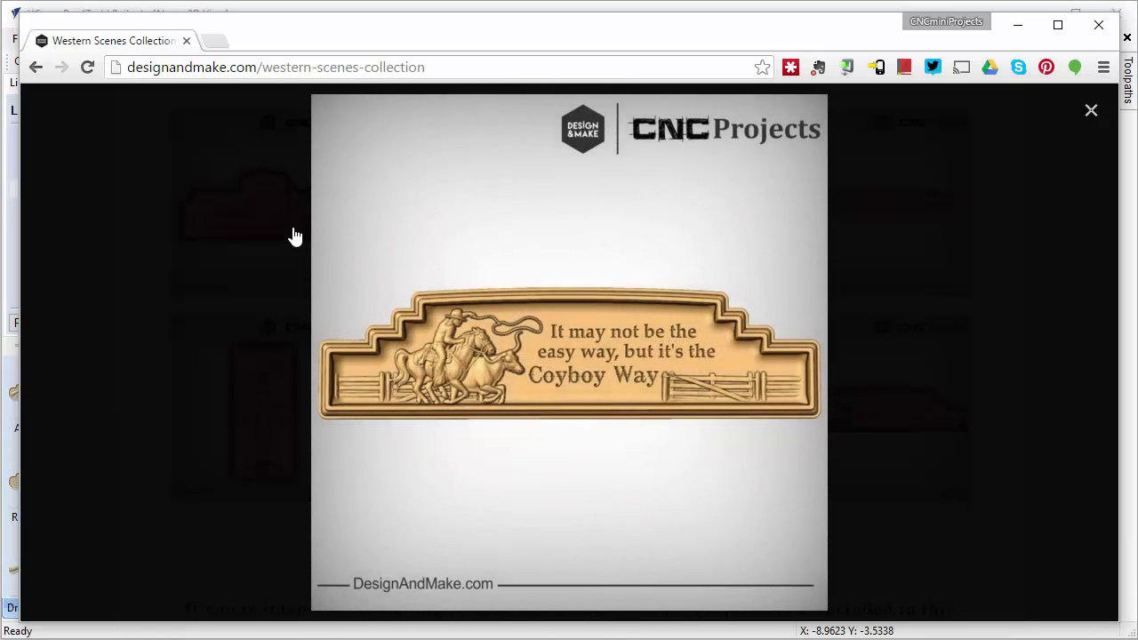